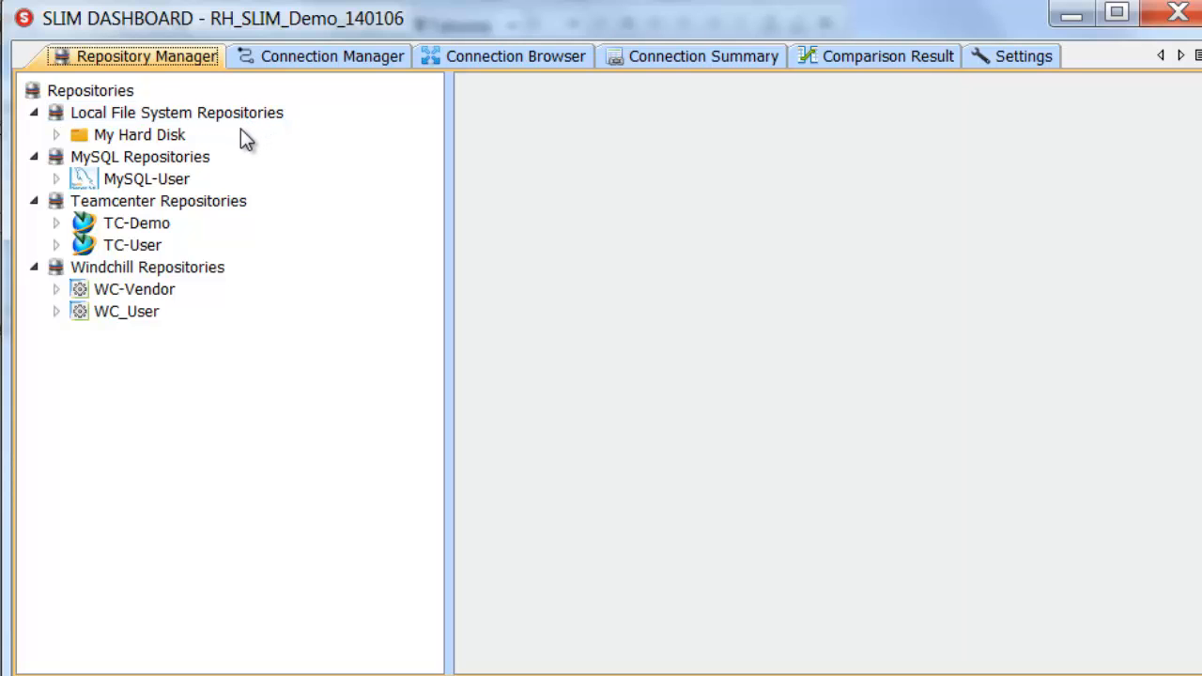
List the configured repositories, and load the WC-Vendor Windchill repository opposite the SysML model for making connections
left_click(110, 94)
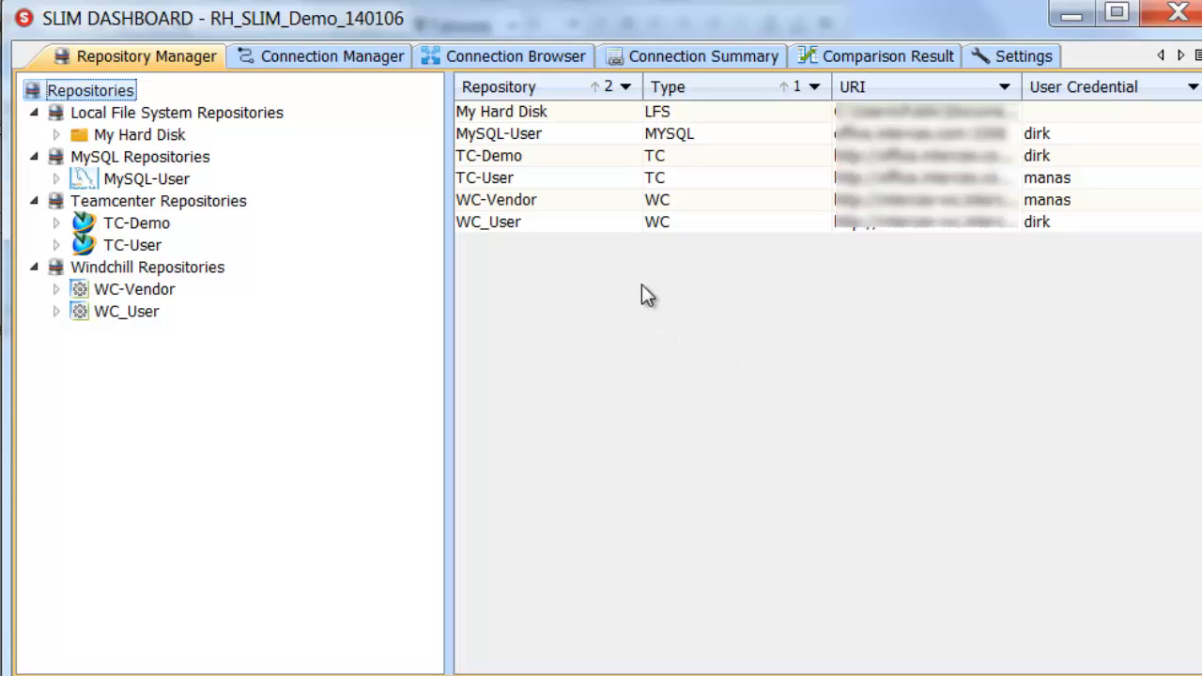
left_click(367, 58)
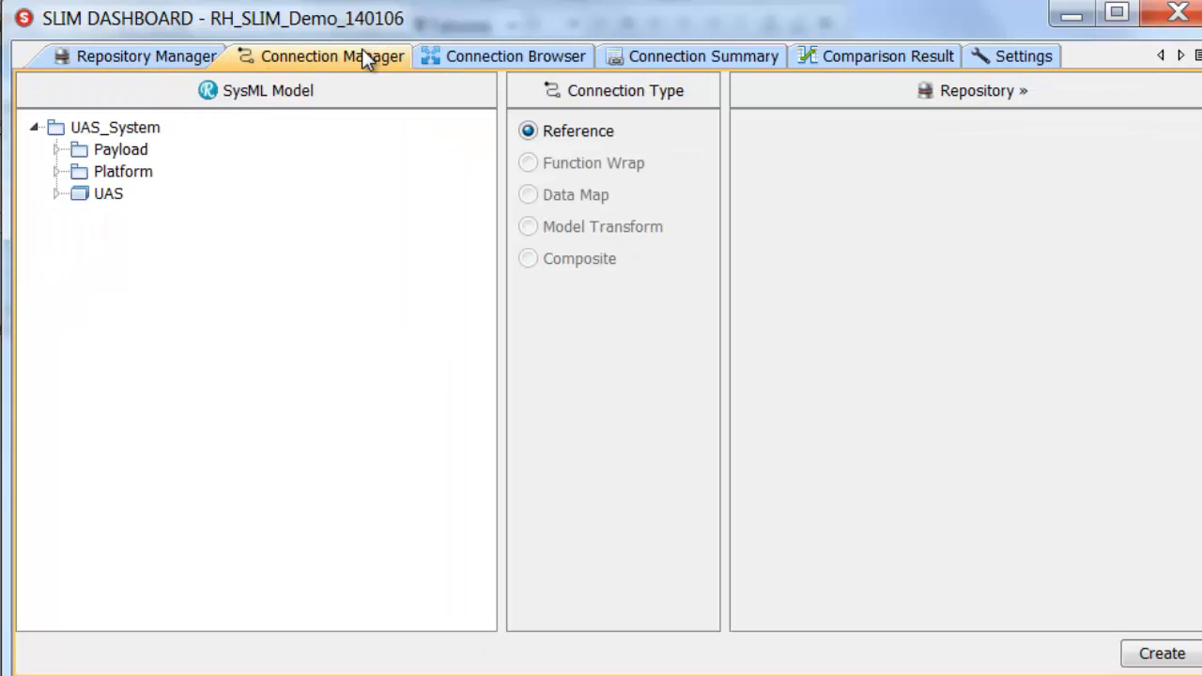
left_click(854, 89)
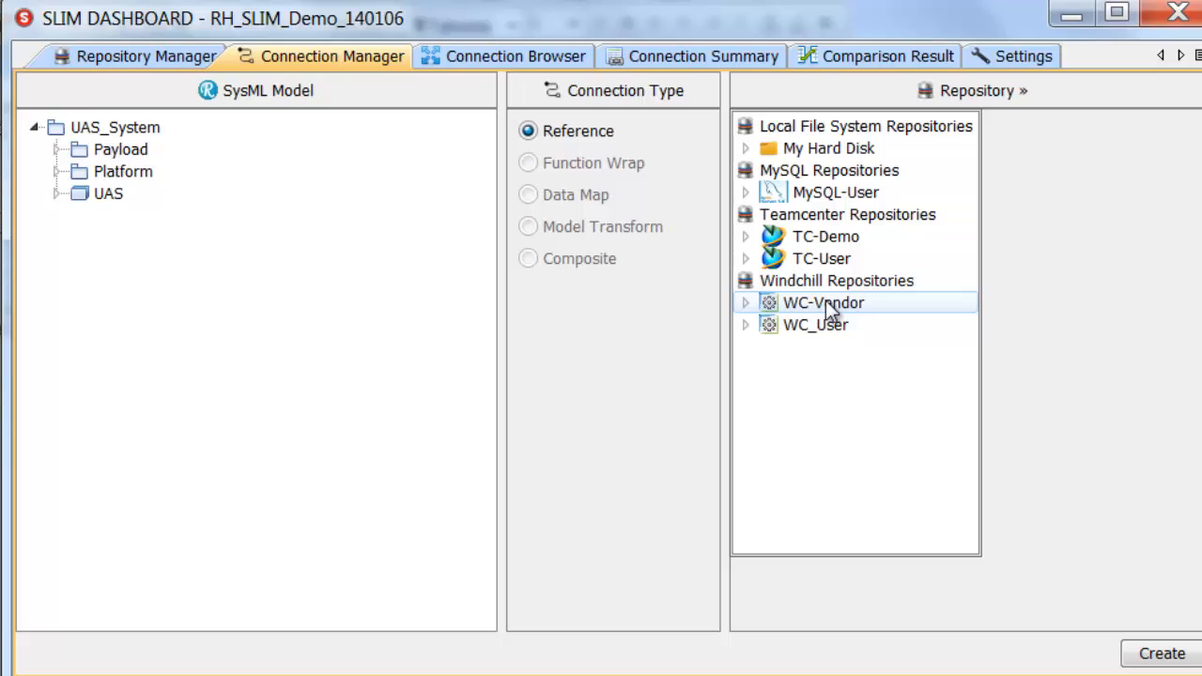
left_click(825, 301)
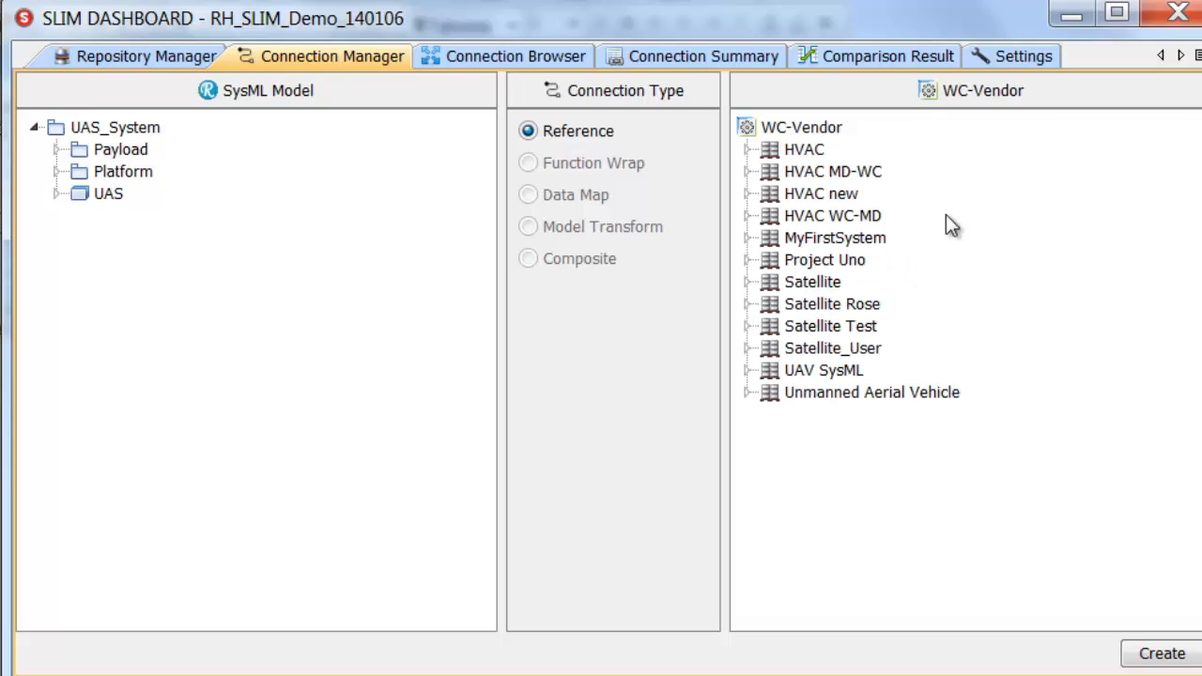
Expand the folders of the UAV SysML product down to version A.11 of the Aircraft_Platform part
left_click(747, 370)
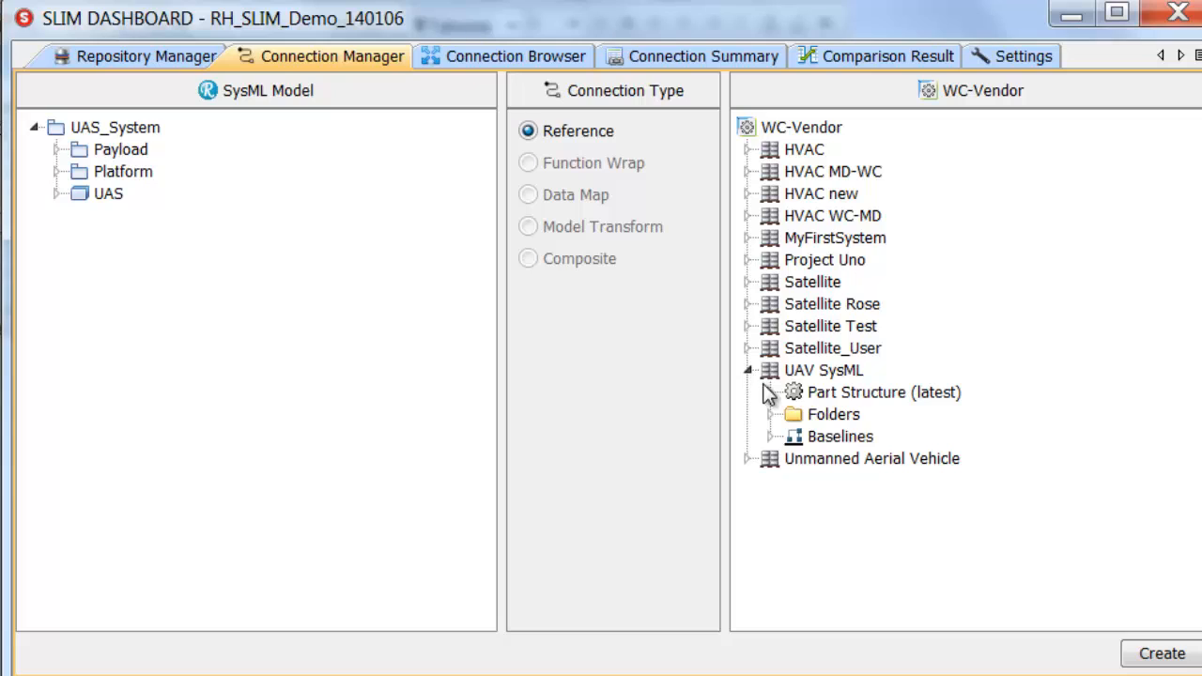
left_click(771, 414)
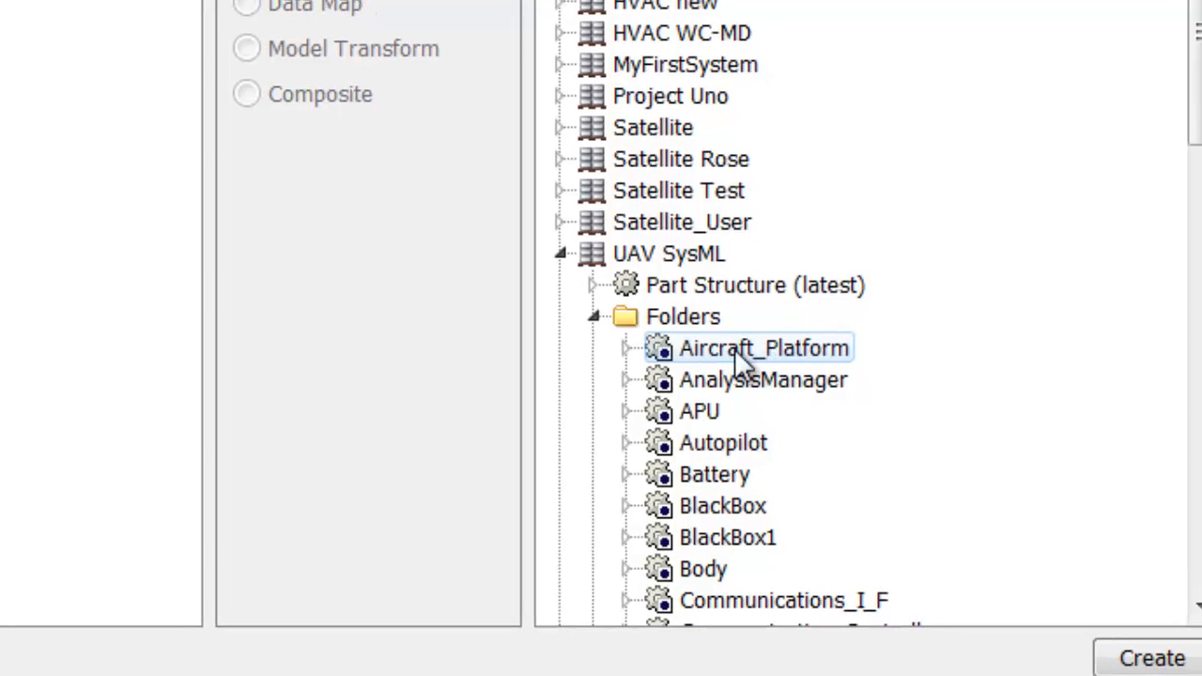
left_click(627, 349)
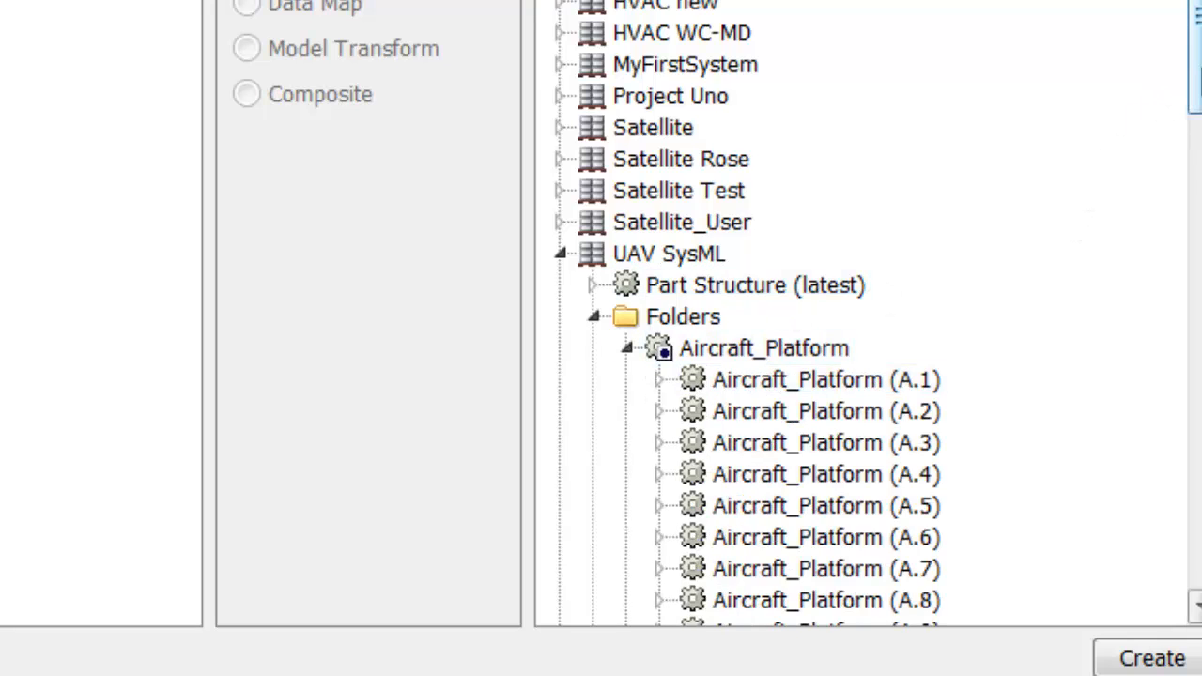
left_click_drag(1198, 74, 1197, 134)
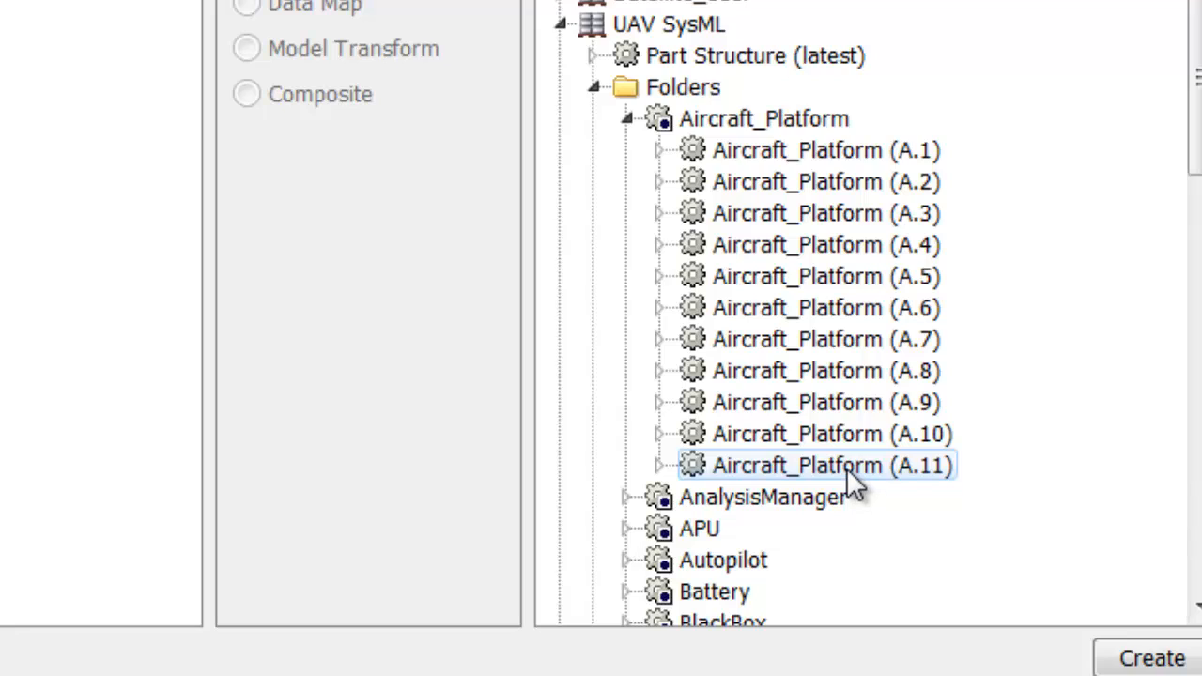
left_click(661, 465)
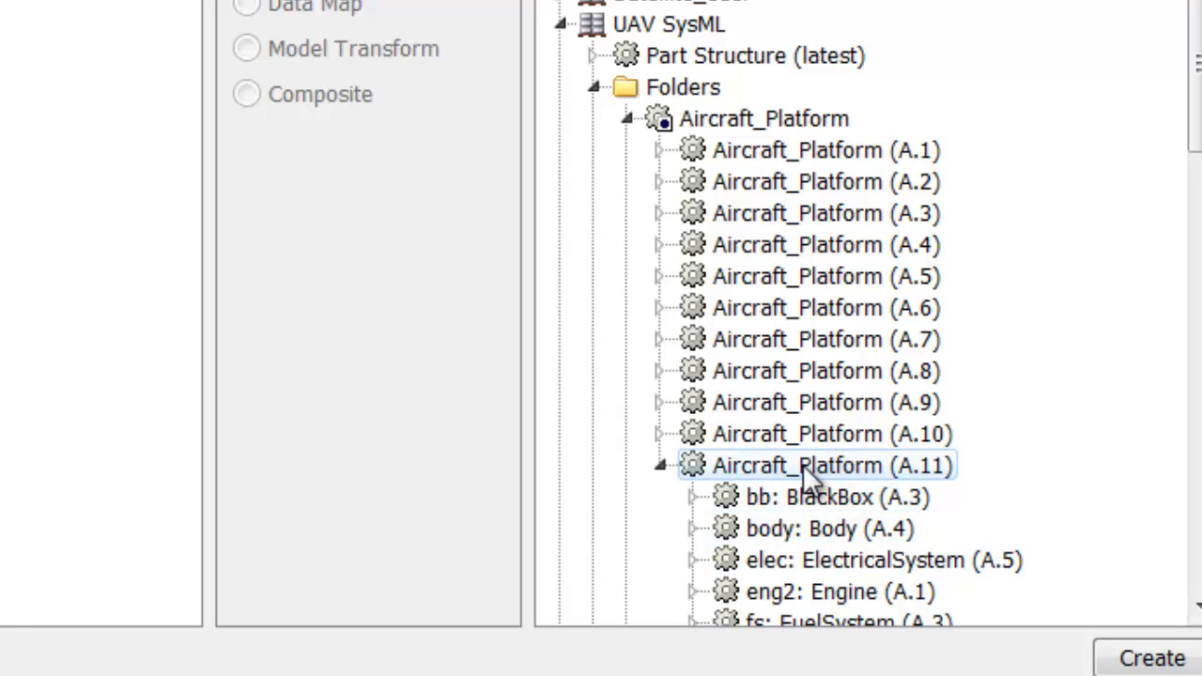
Generate a SysML block structure in the Platform package from the Windchill part Aircraft_Platform (A.11)
left_click_drag(803, 464, 110, 109)
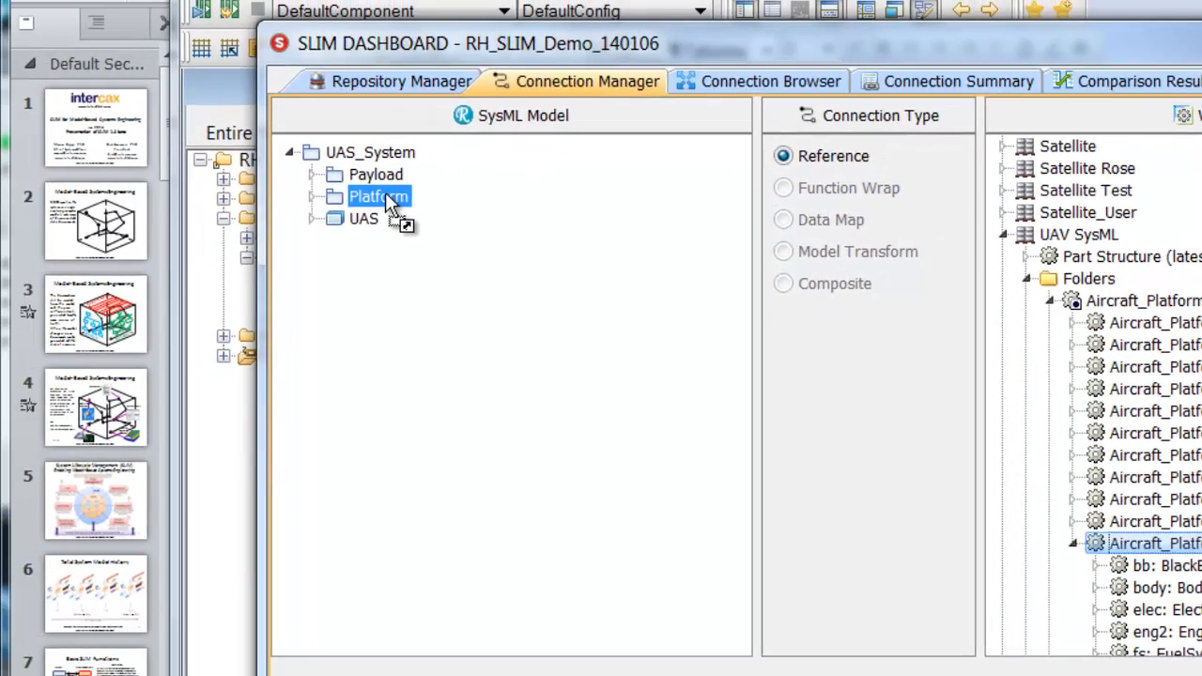
left_click_drag(385, 194, 385, 195)
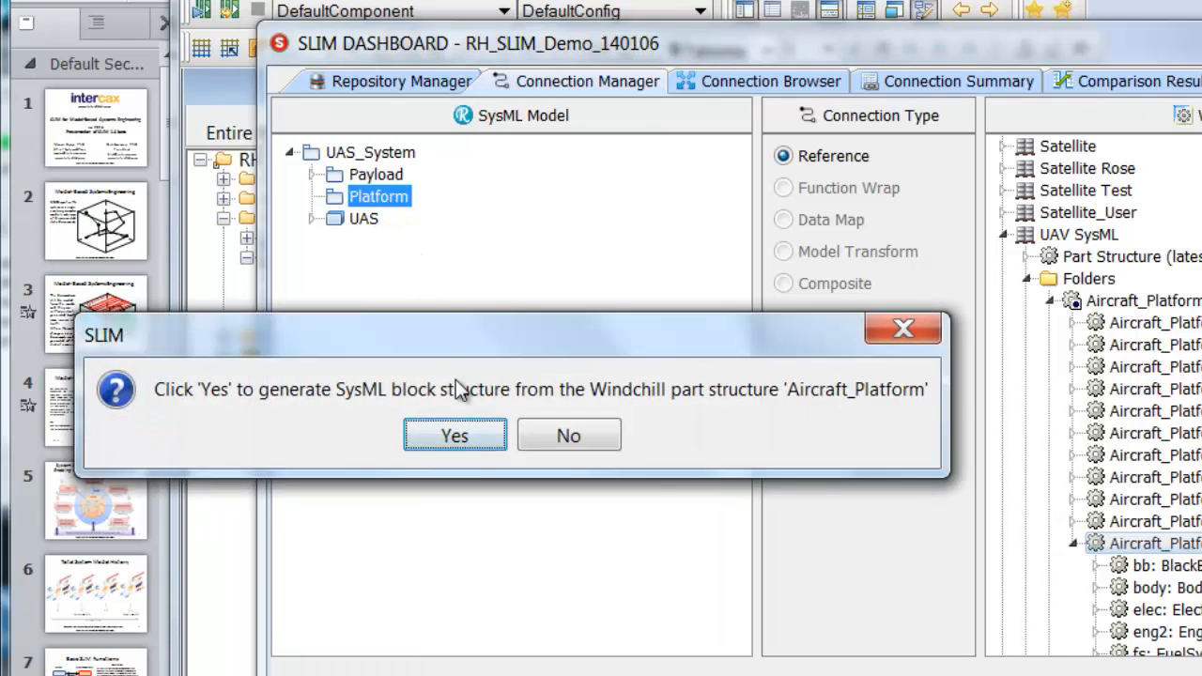
left_click(453, 436)
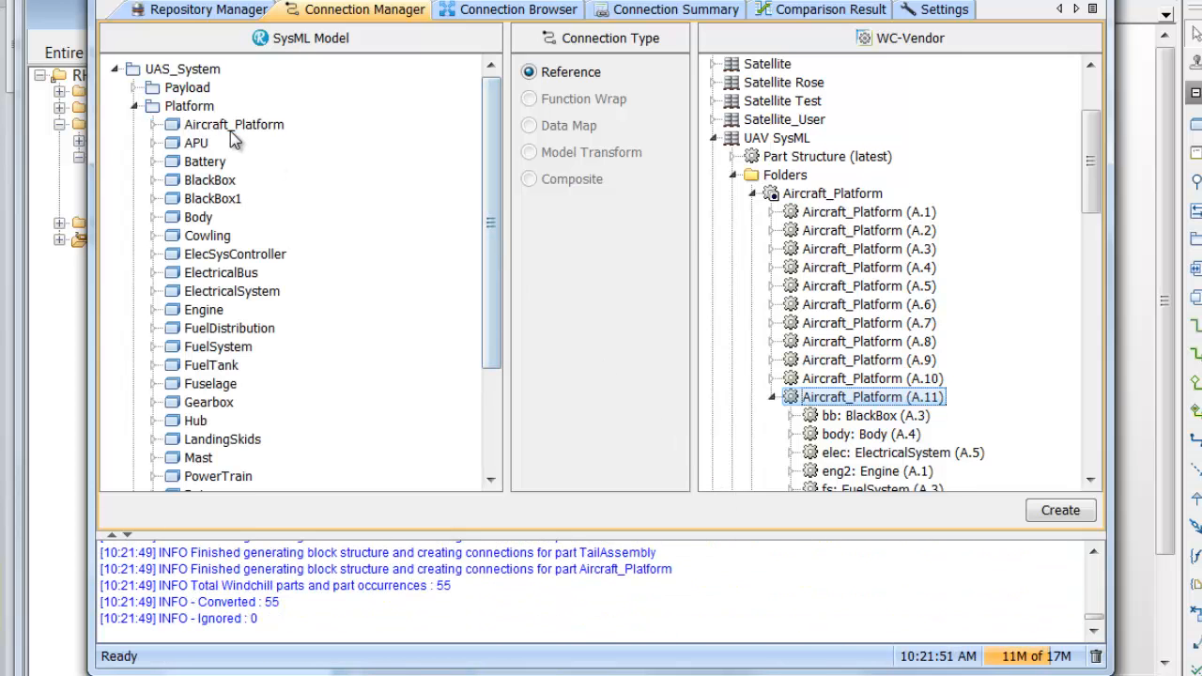
Inspect the parts inside the generated Aircraft_Platform and Body blocks of the Platform package
left_click(229, 132)
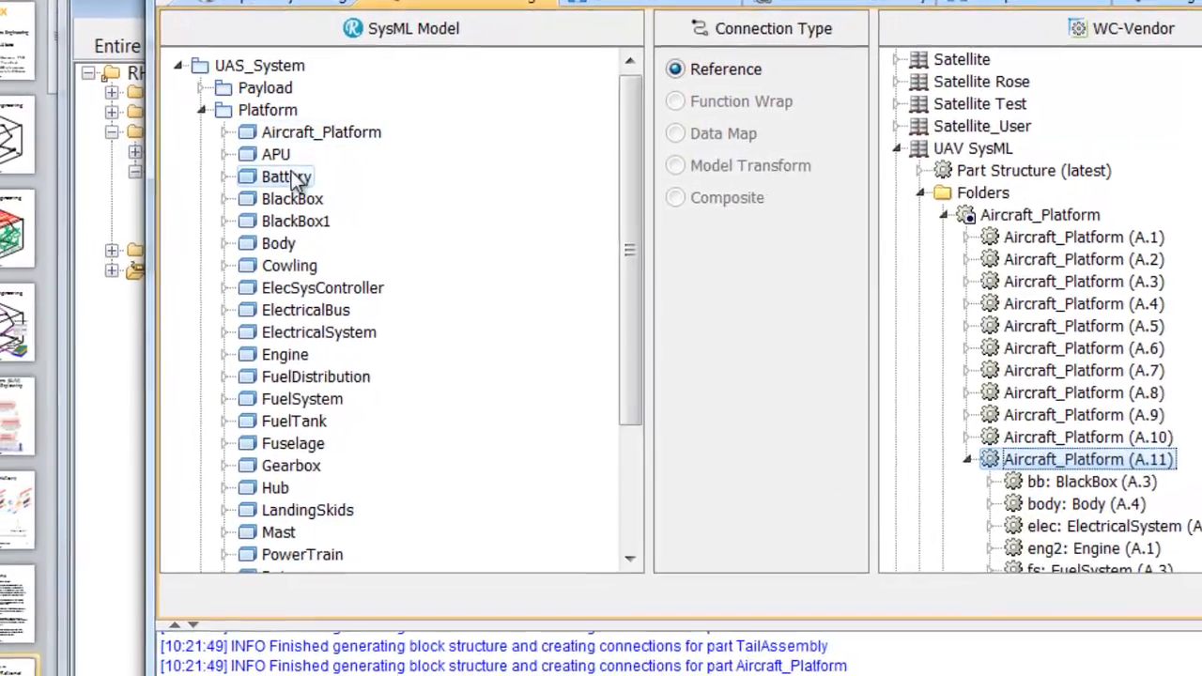
left_click(248, 151)
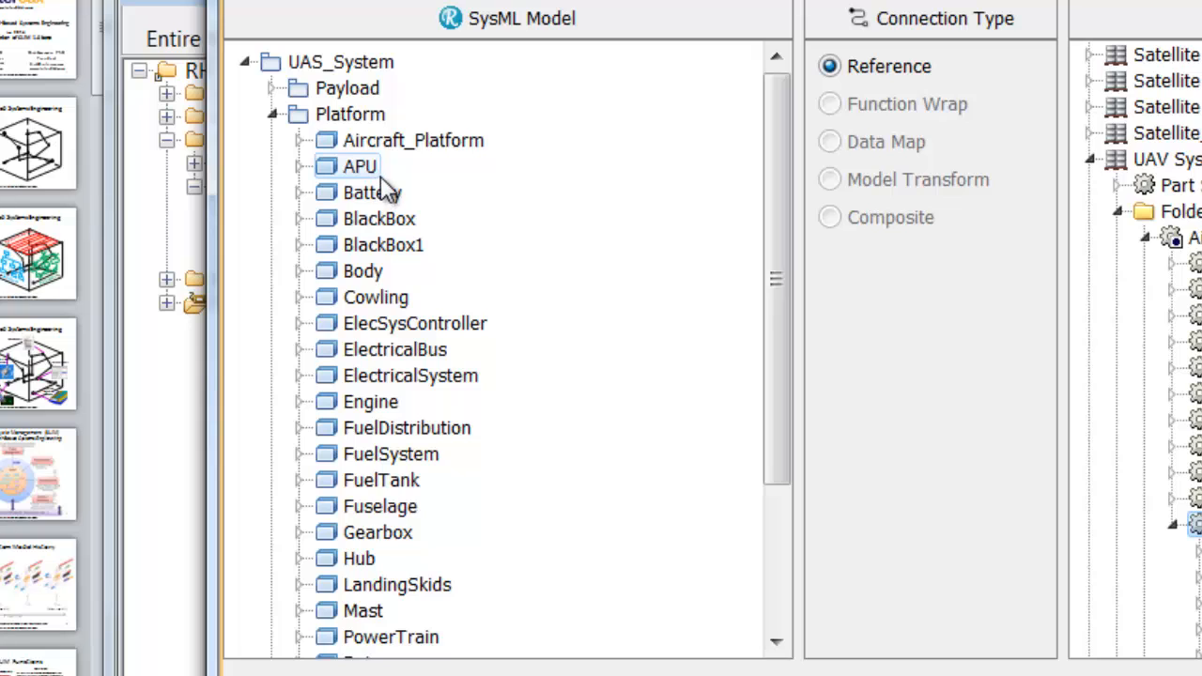
left_click(300, 142)
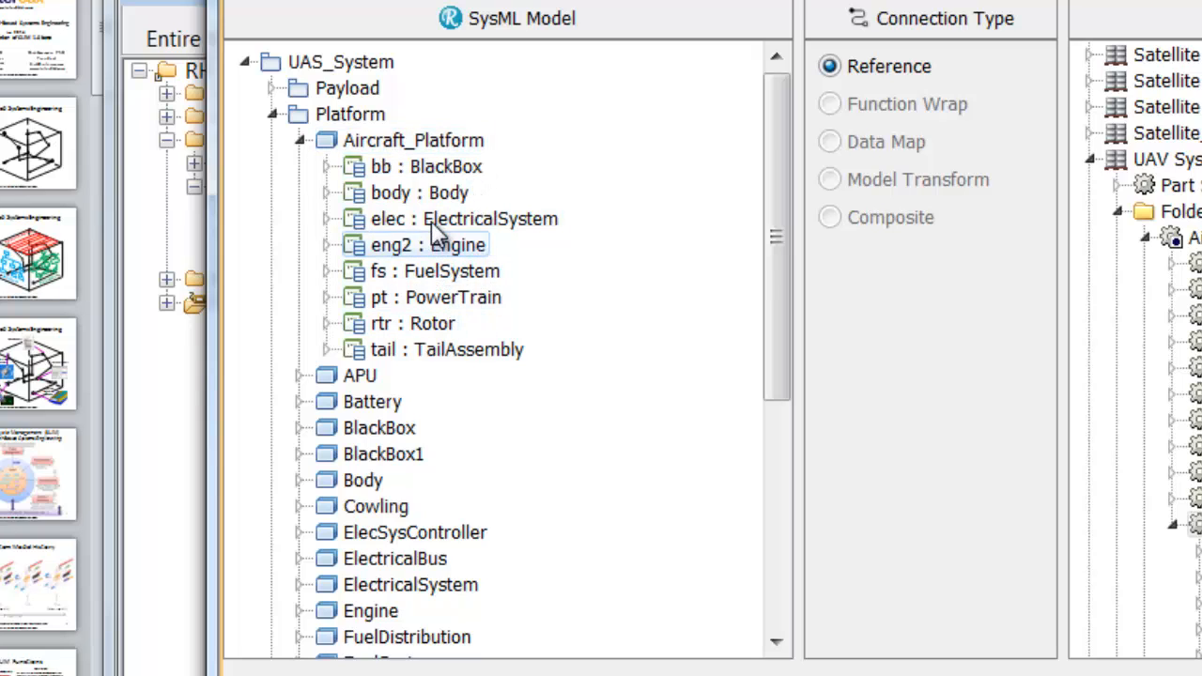
left_click(300, 480)
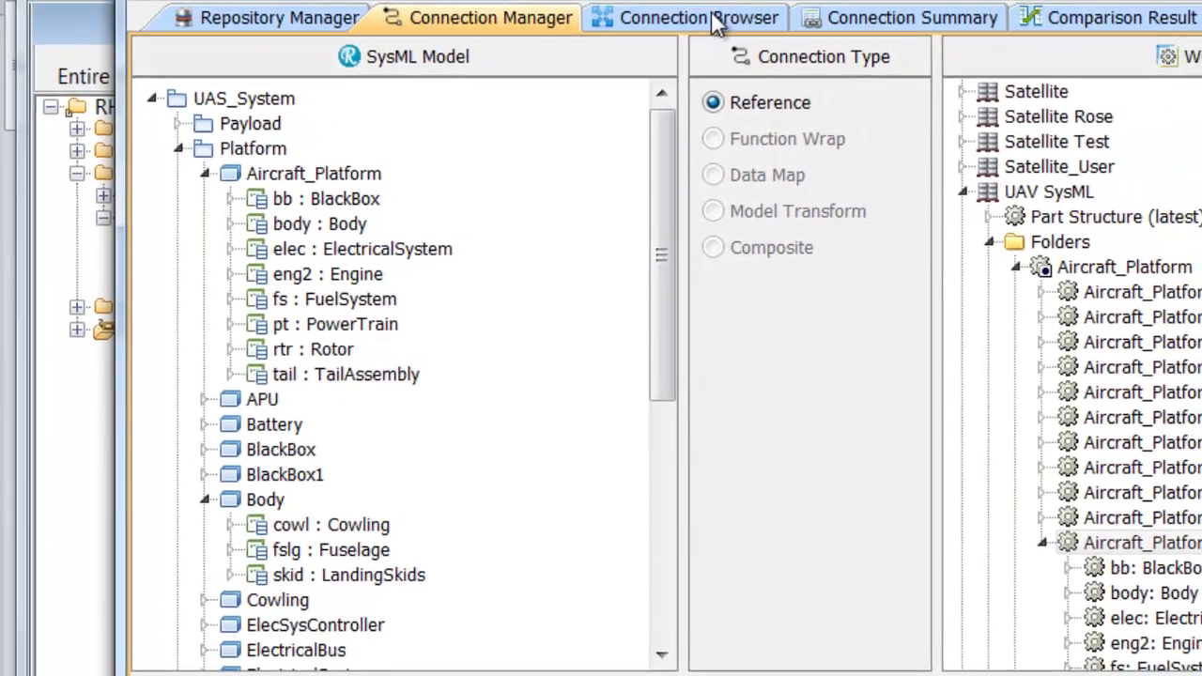
Review the connections between all elements of the Platform package and their Windchill artifacts, and open the connection summary
left_click(720, 21)
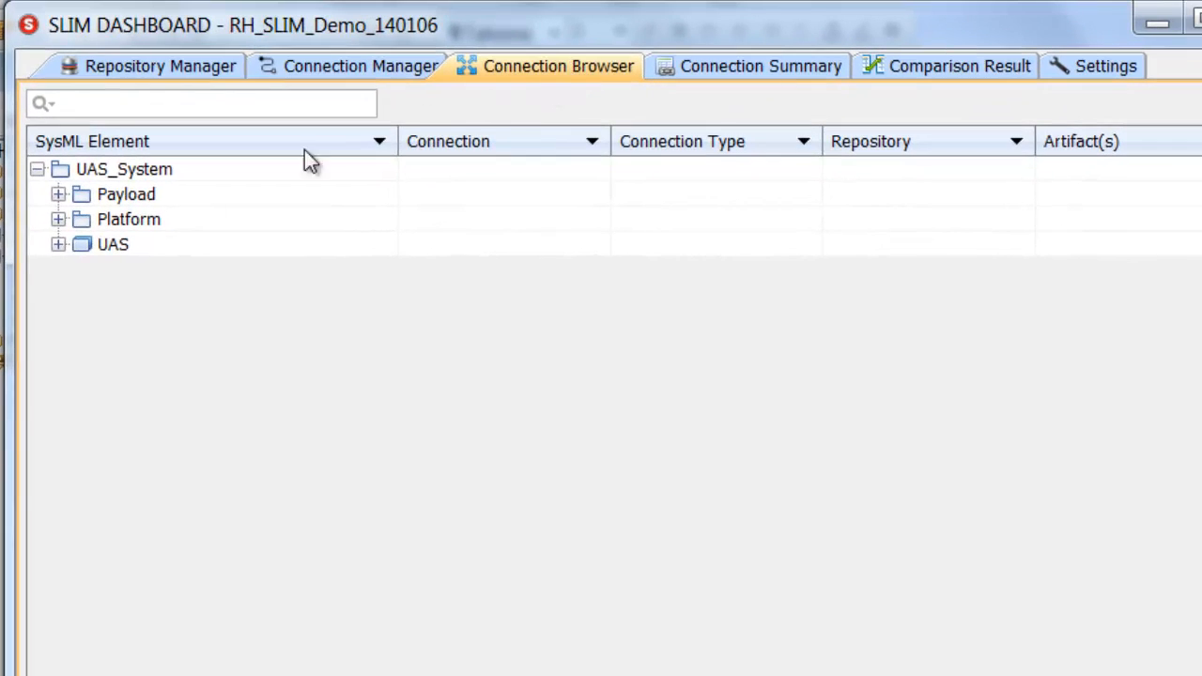
right_click(54, 213)
left_click(164, 237)
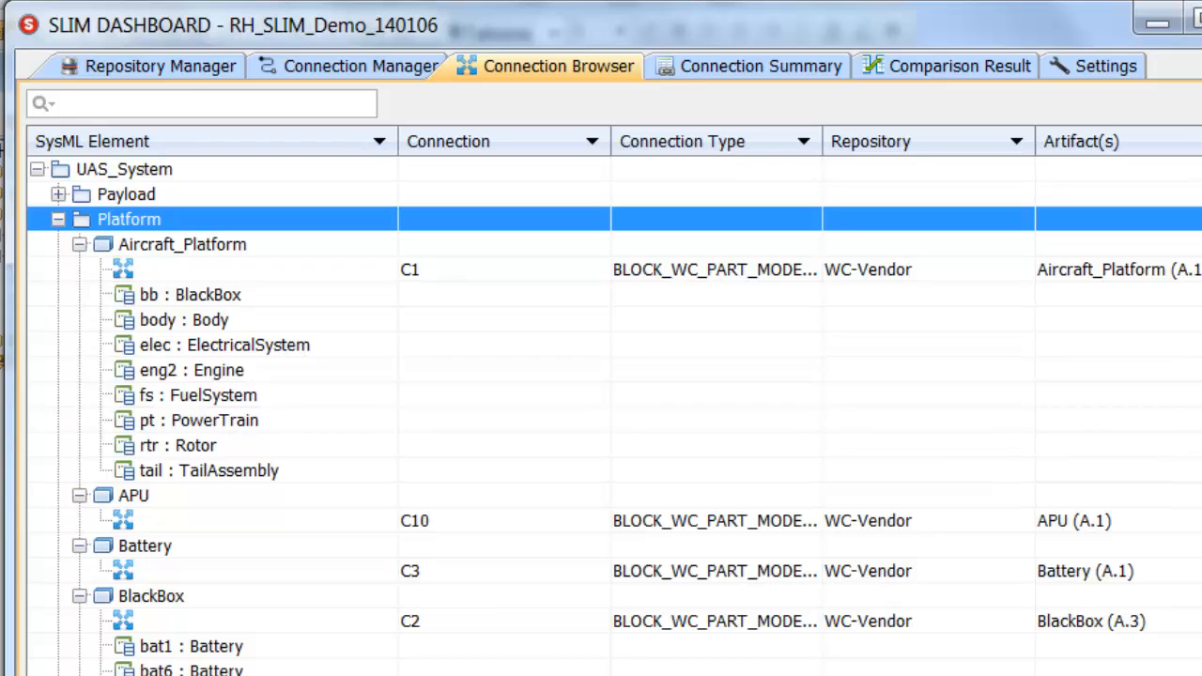
scroll(601, 413, "down", 10)
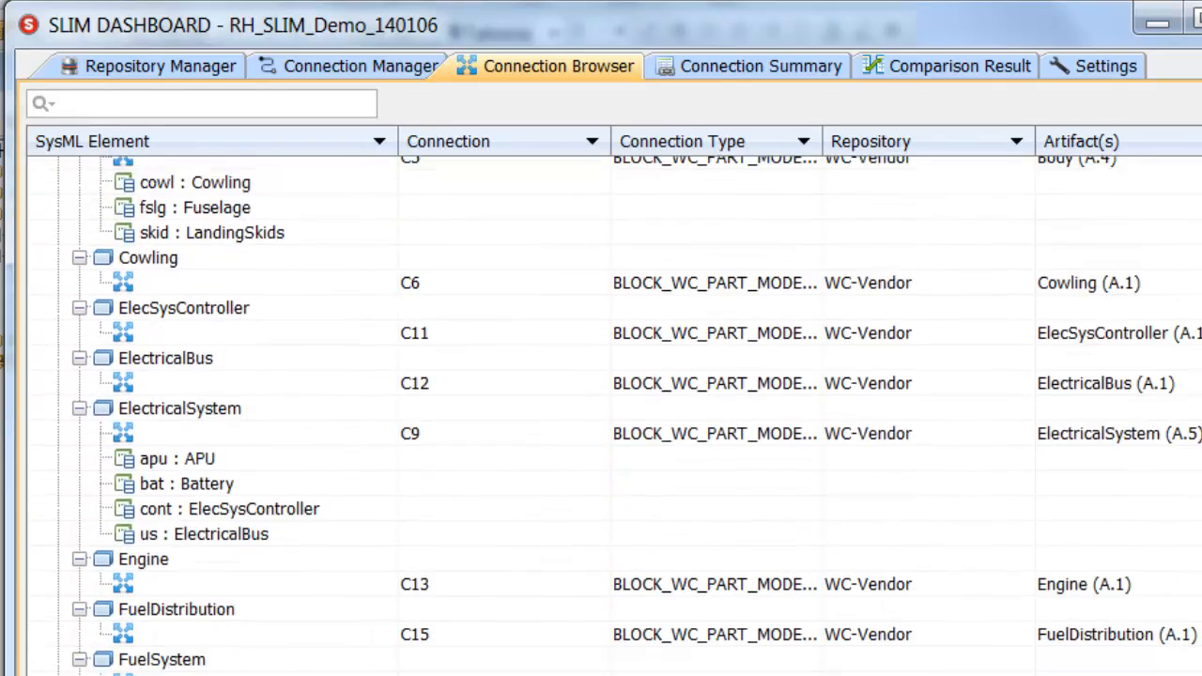
scroll(601, 413, "down", 4)
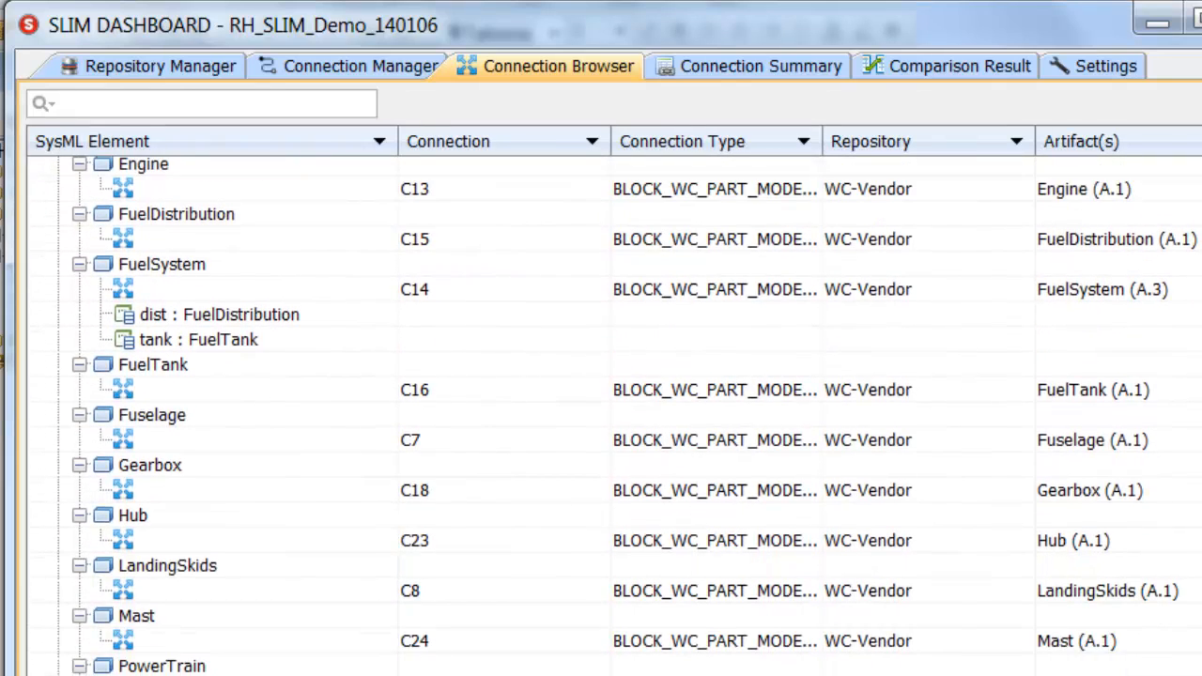
scroll(601, 413, "down", 6)
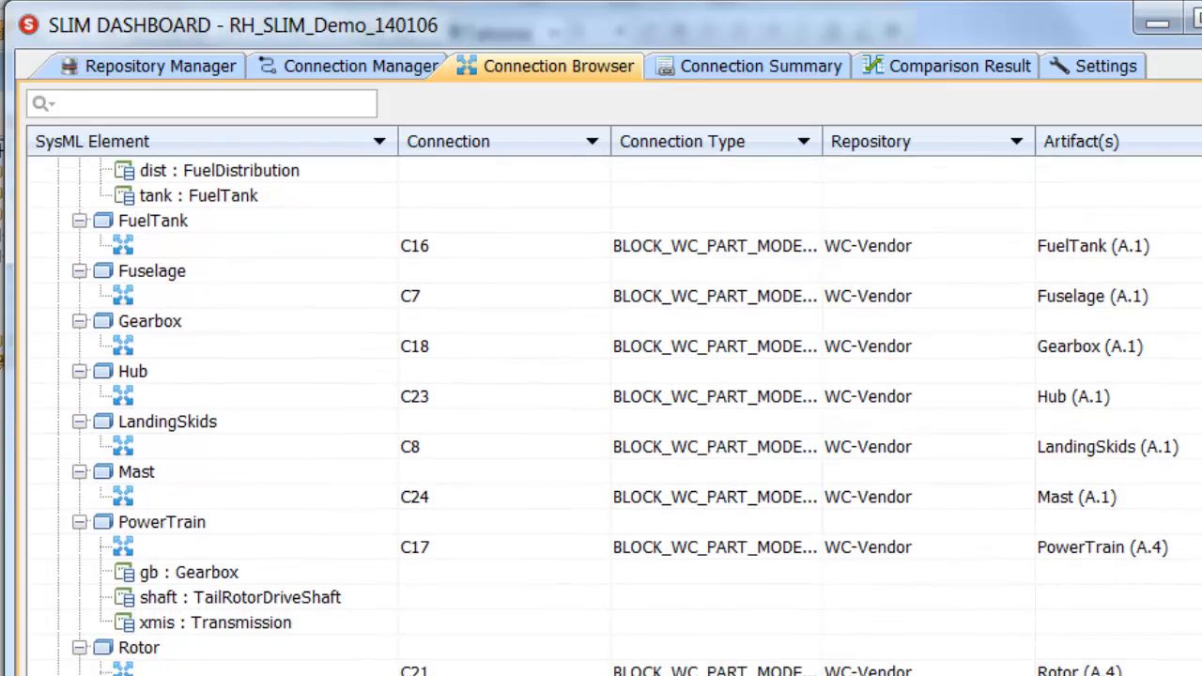
scroll(602, 413, "down", 6)
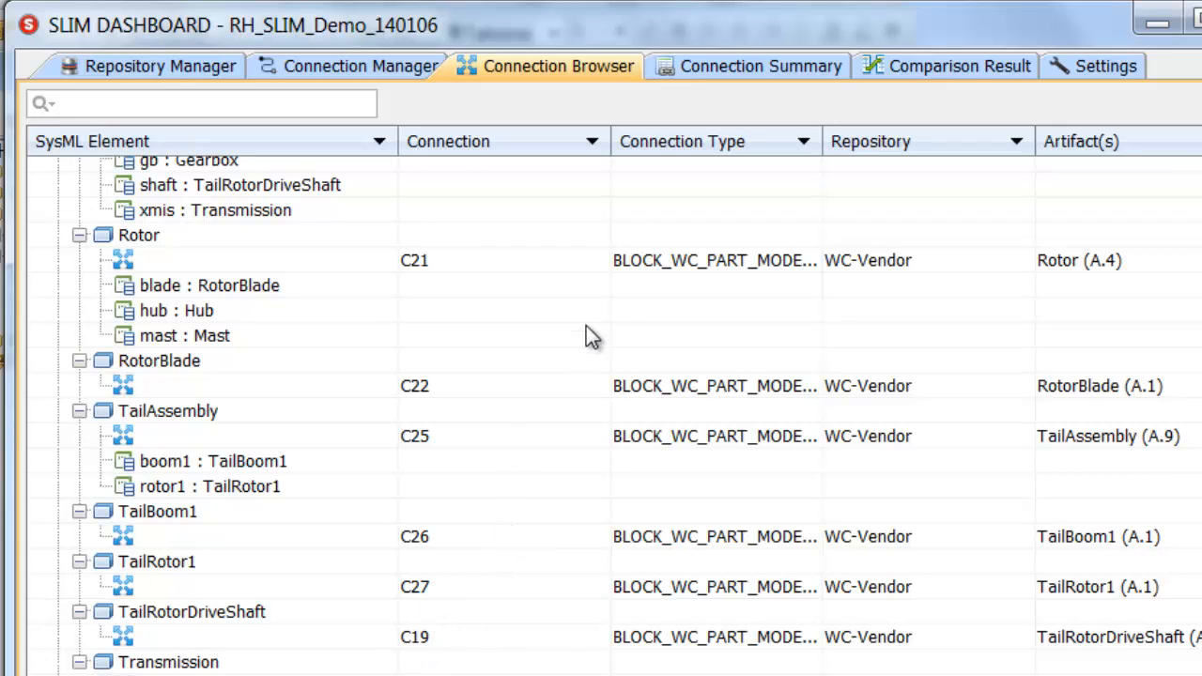
left_click(728, 67)
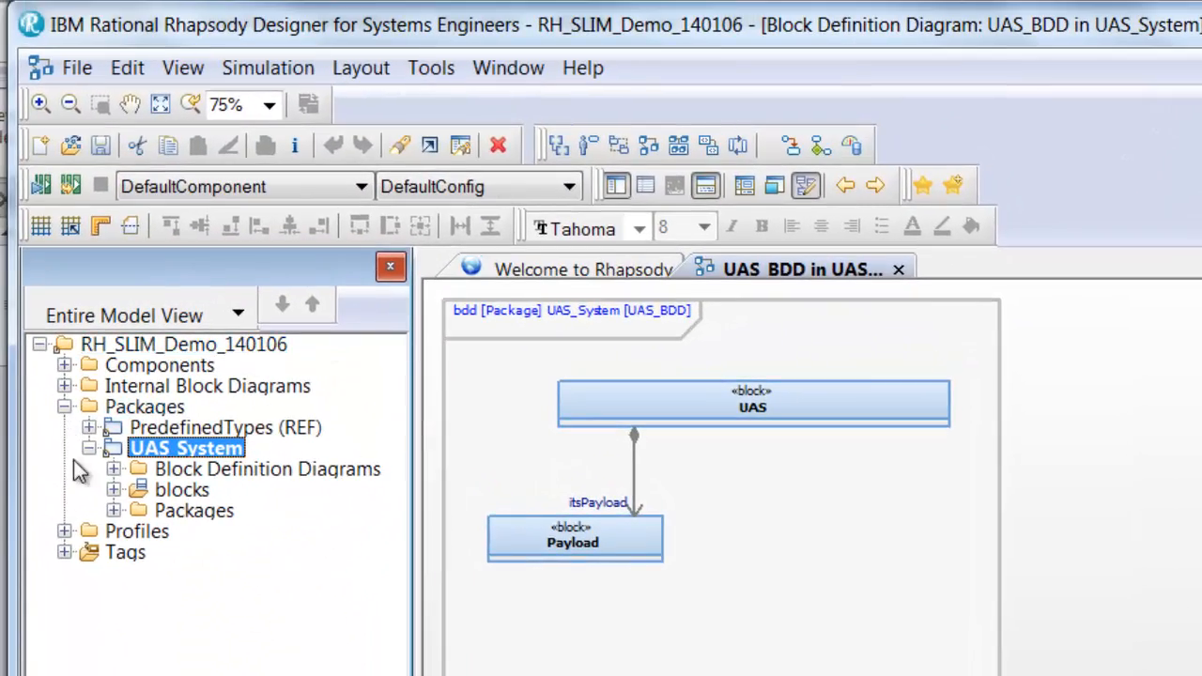
In Rhapsody, place the Aircraft_Platform block from the Platform package on the UAS_BDD diagram, beside the Payload block
left_click(113, 511)
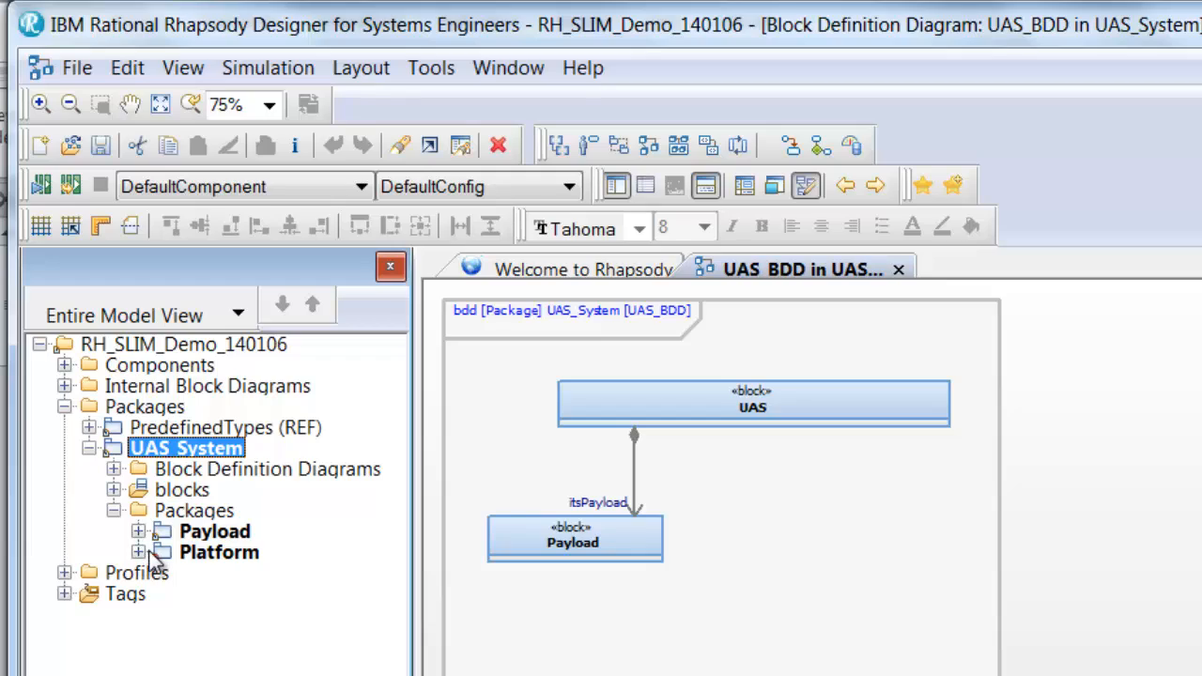
left_click(139, 553)
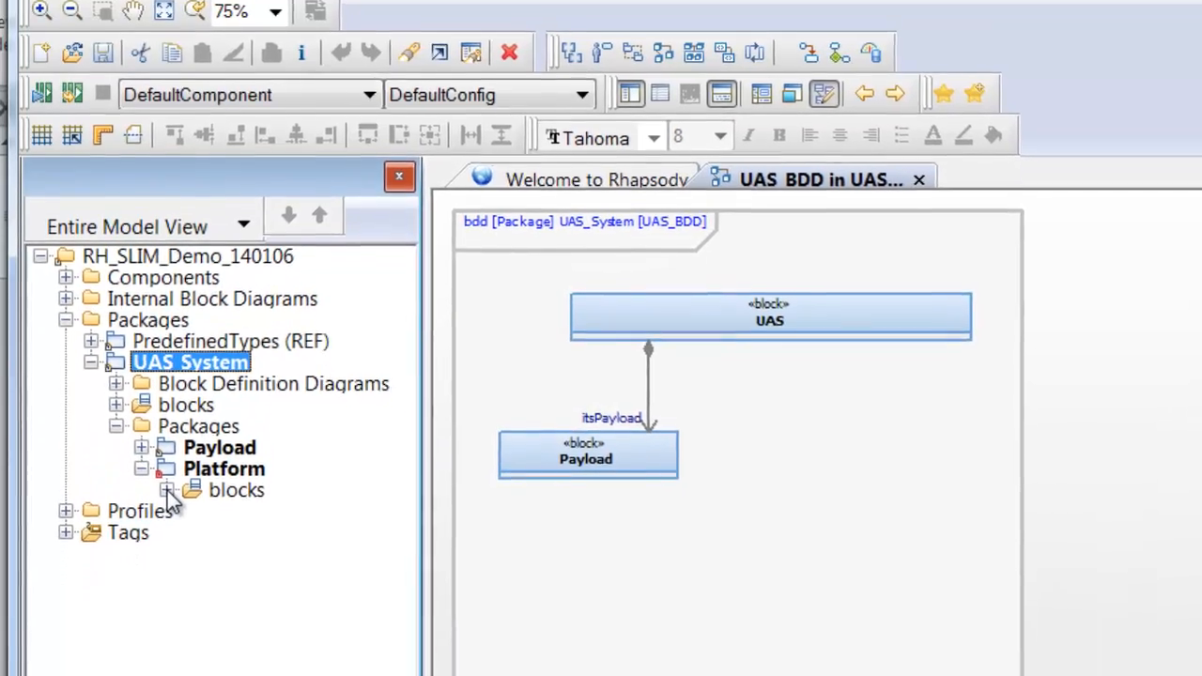
left_click(163, 573)
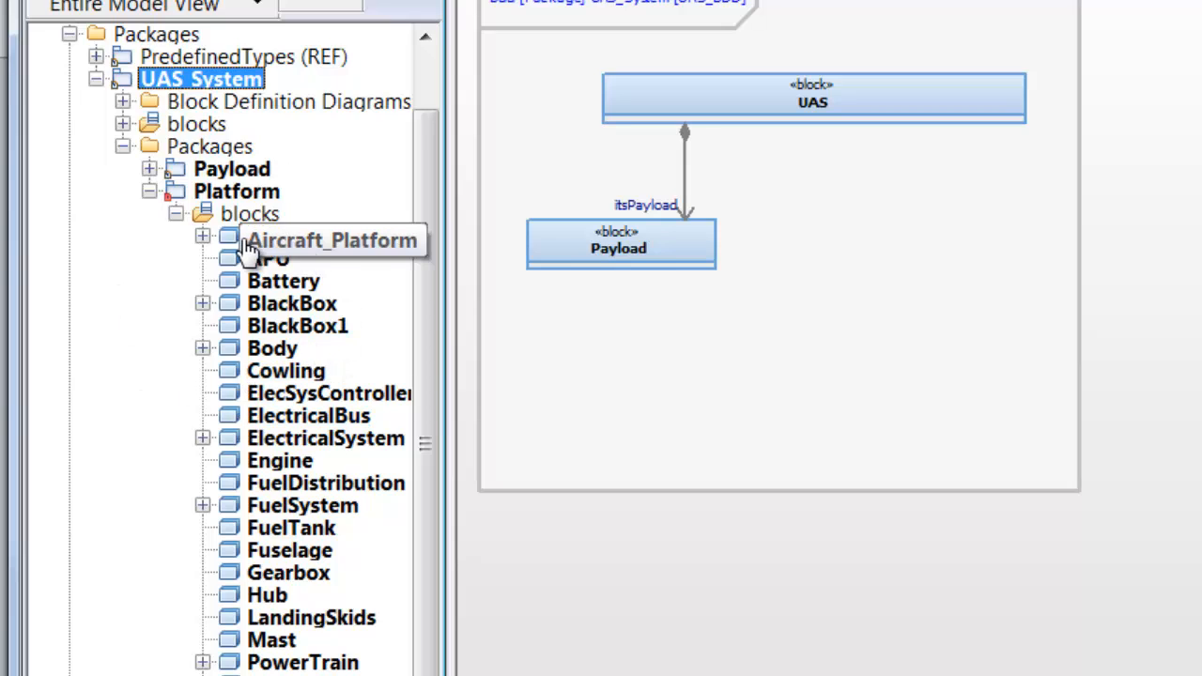
left_click_drag(234, 249, 976, 266)
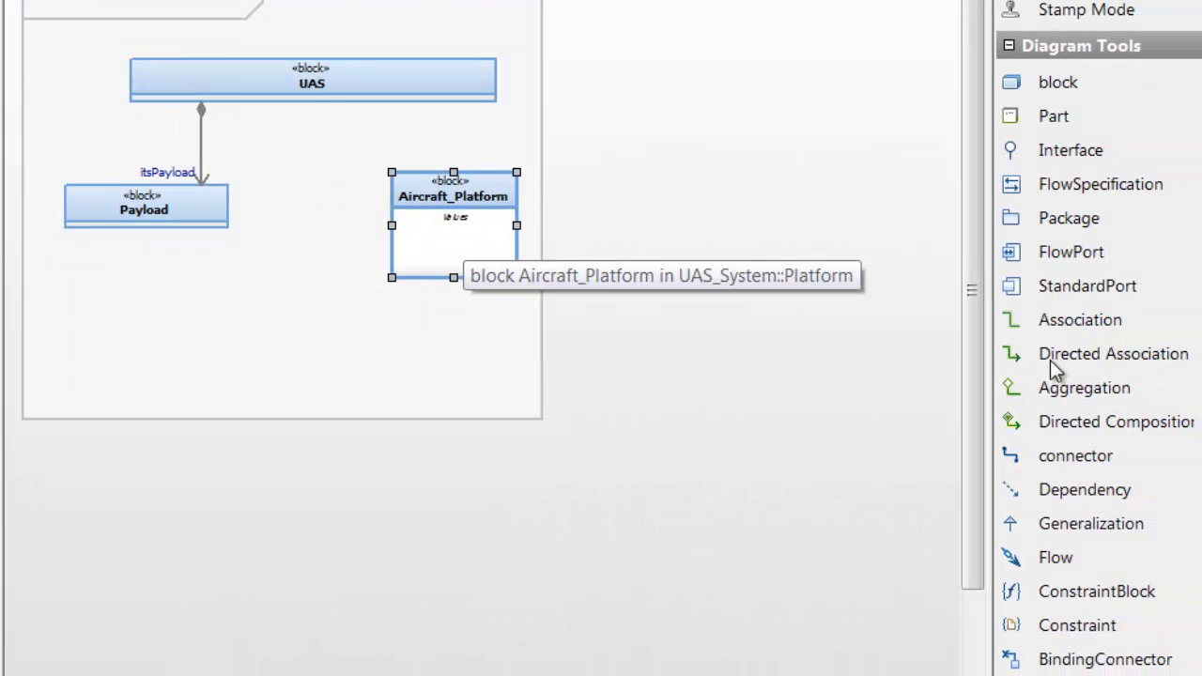
Draw a directed composition from the UAS block to the Aircraft_Platform block
left_click(1140, 428)
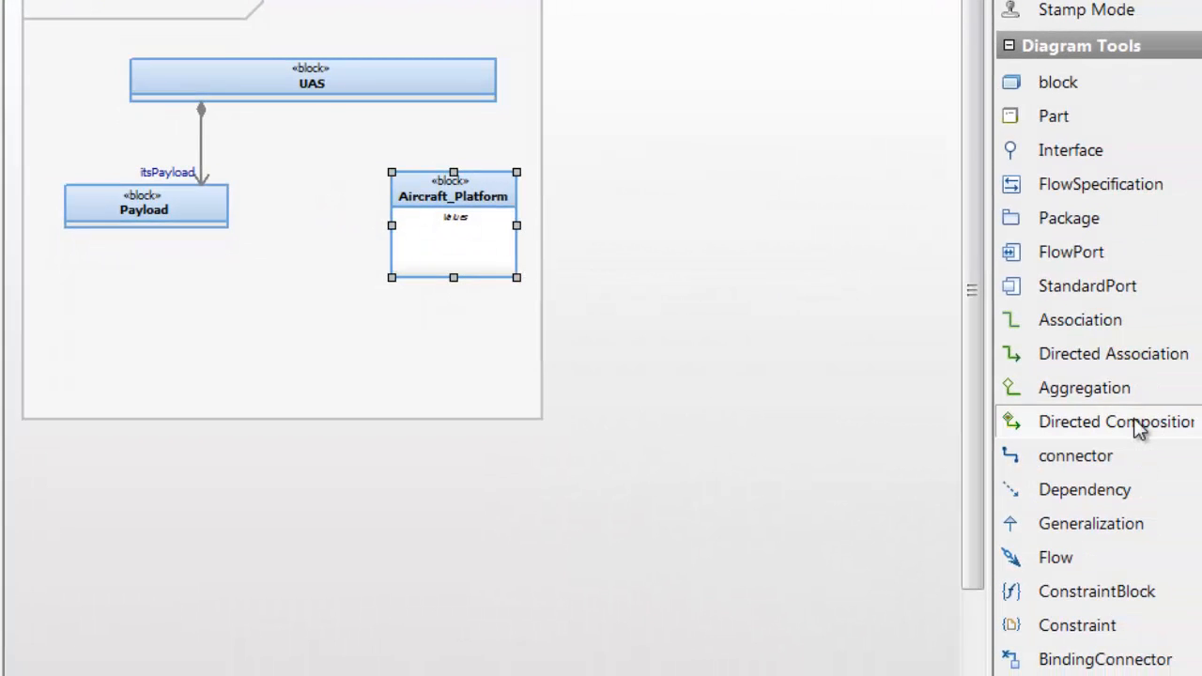
left_click(441, 94)
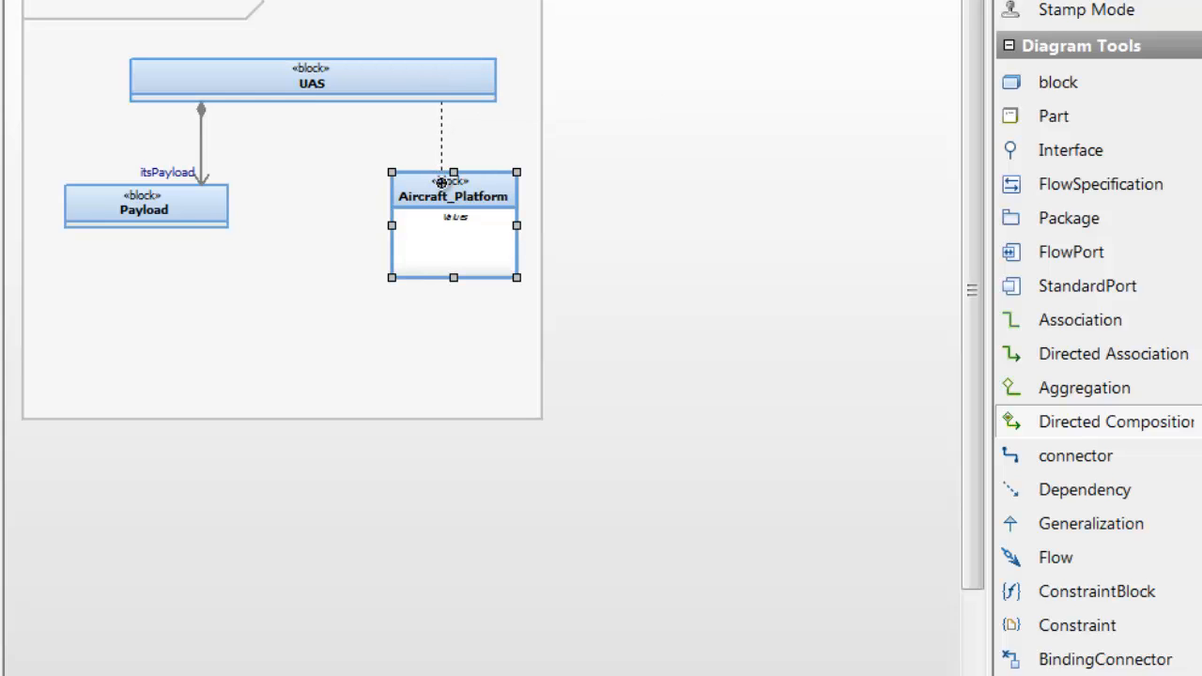
left_click(443, 183)
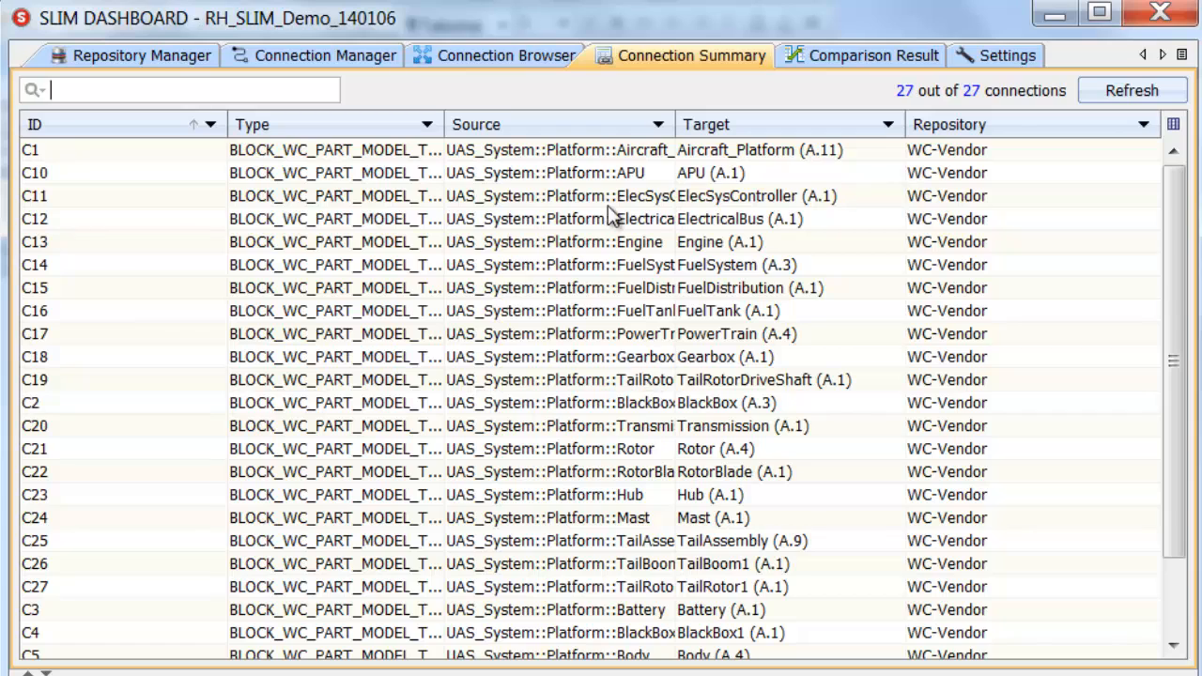
Back in SLIM Dashboard, load the MySQL-User repository opposite the SysML model and expand the component table of the test_demo database
left_click(294, 50)
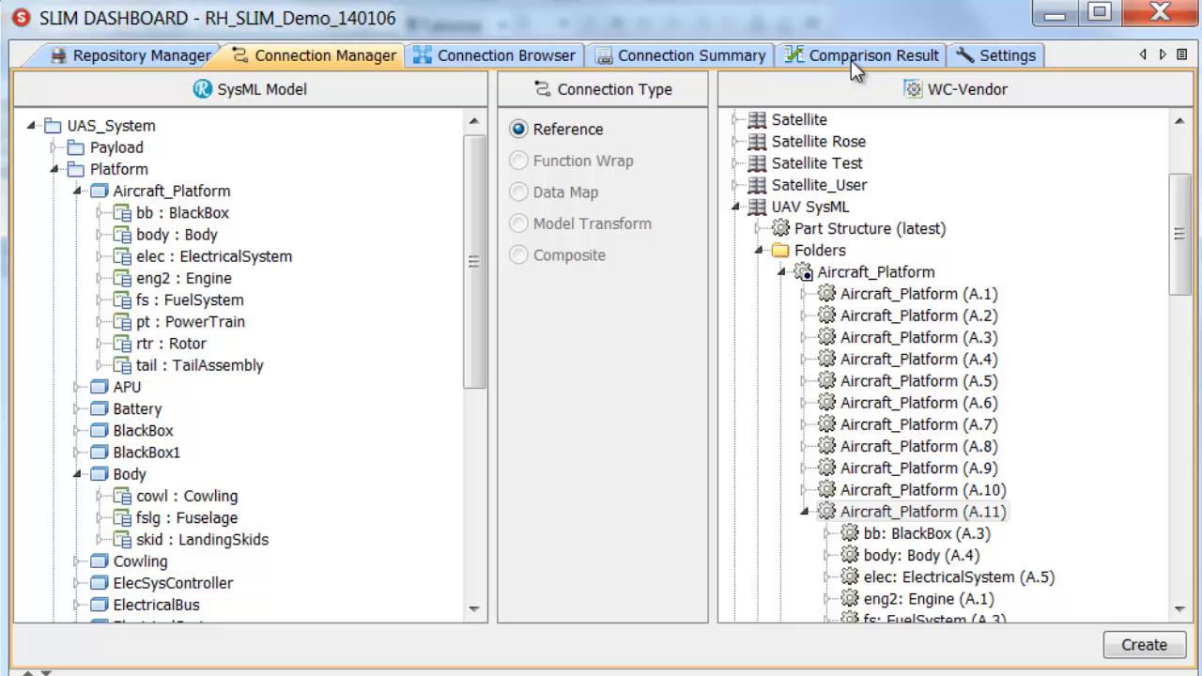
left_click(837, 88)
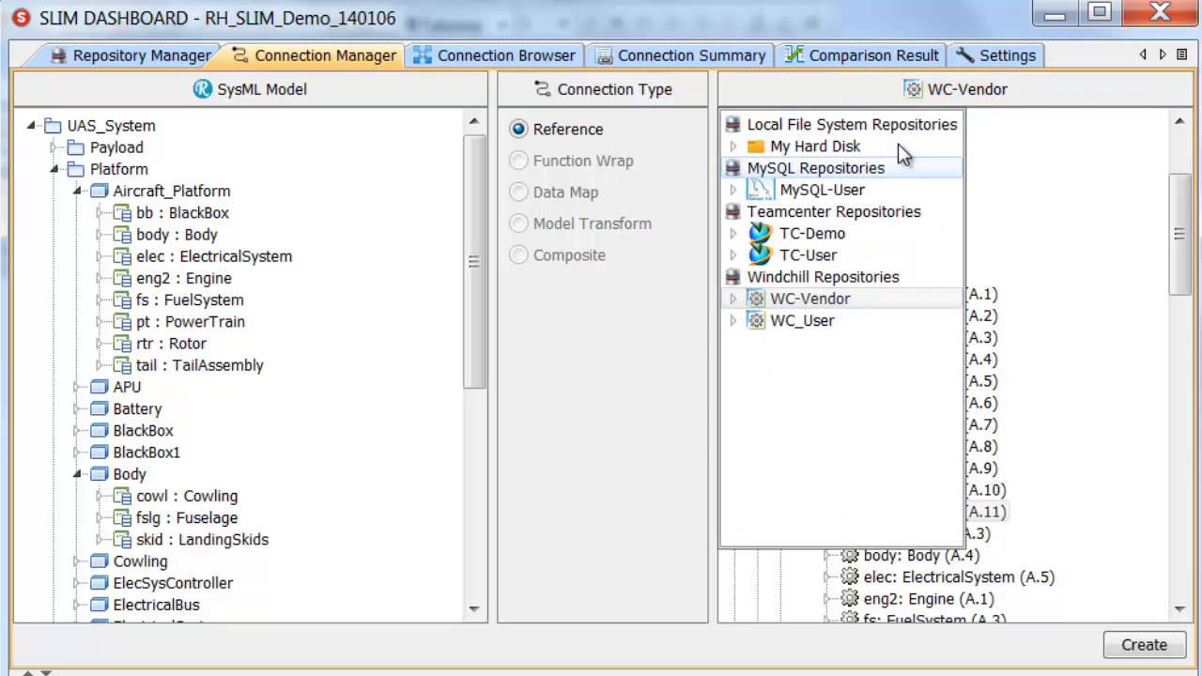
left_click(825, 192)
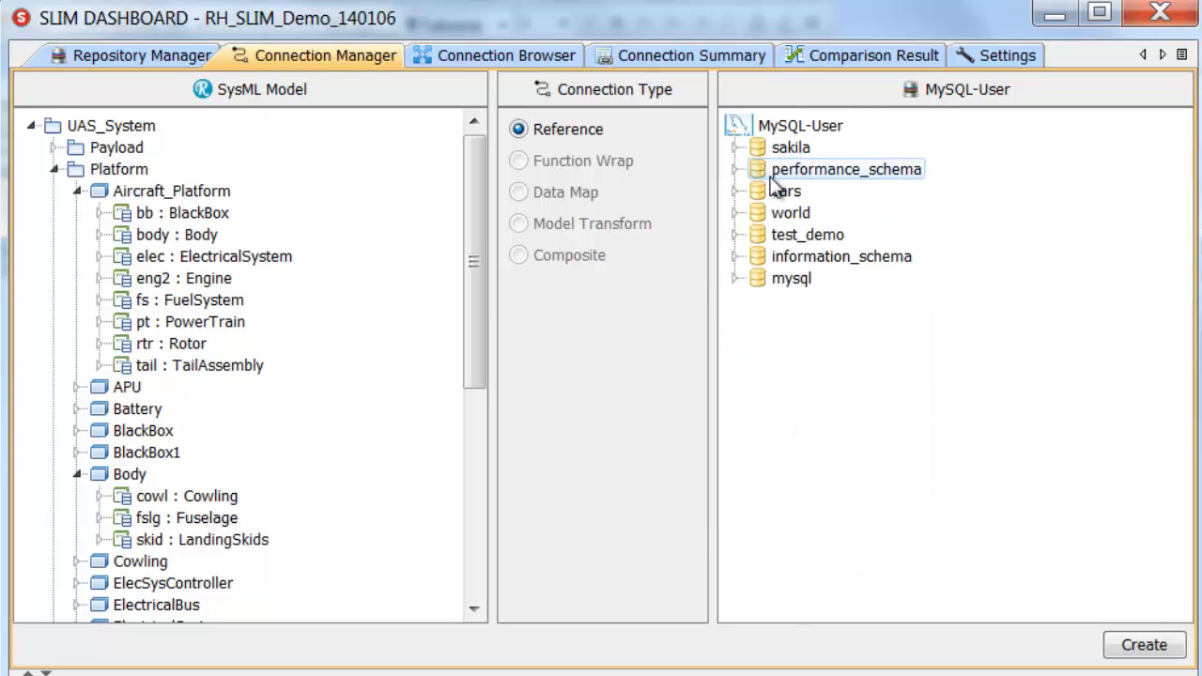
left_click(736, 235)
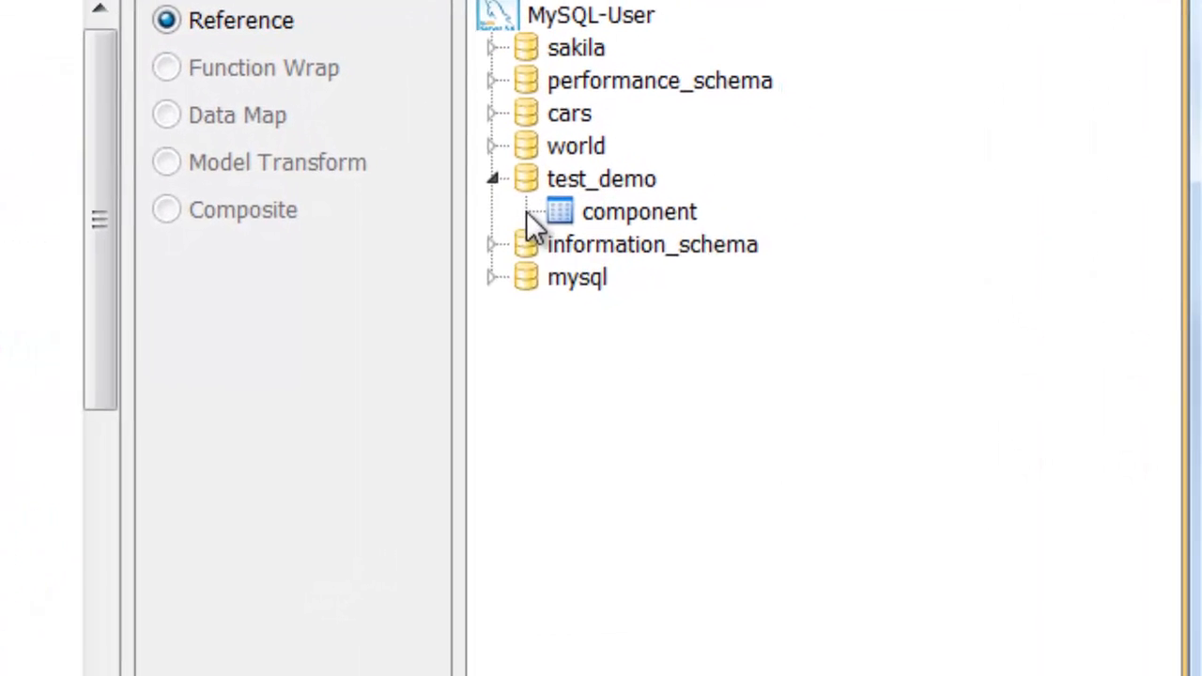
left_click(528, 213)
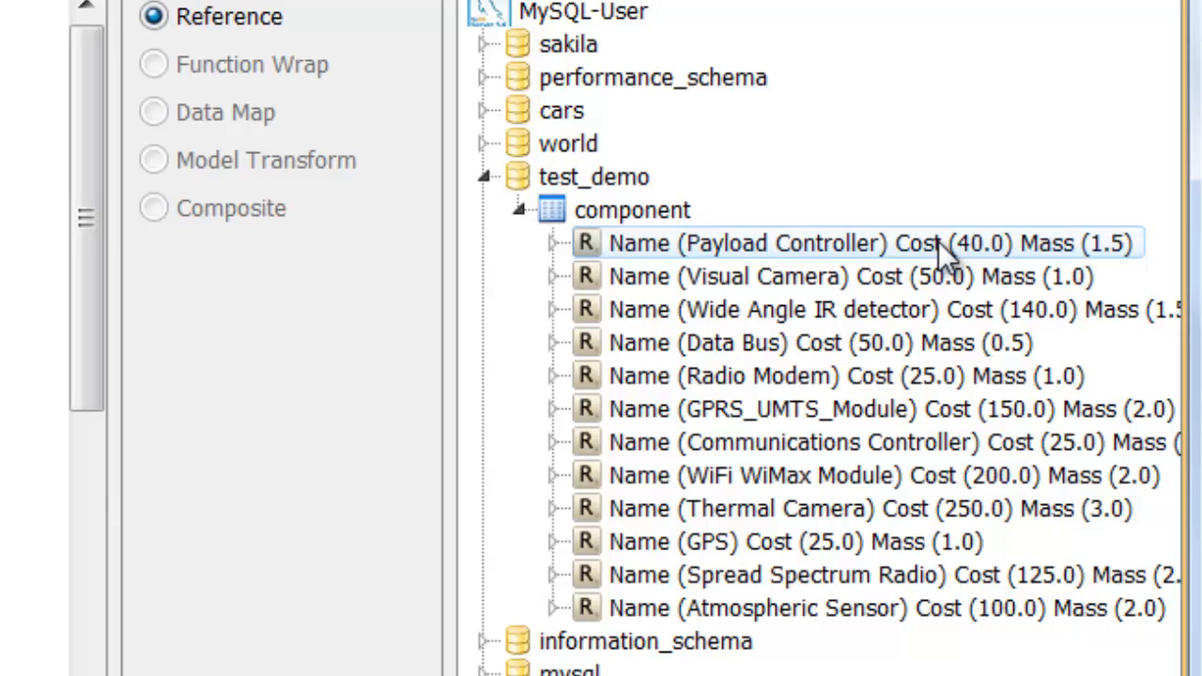
Generate SysML specializations in the Payload package from the component rows Payload Controller, Wide Angle IR detector, Data Bus, Radio Modem and Communications Controller
left_click(879, 243)
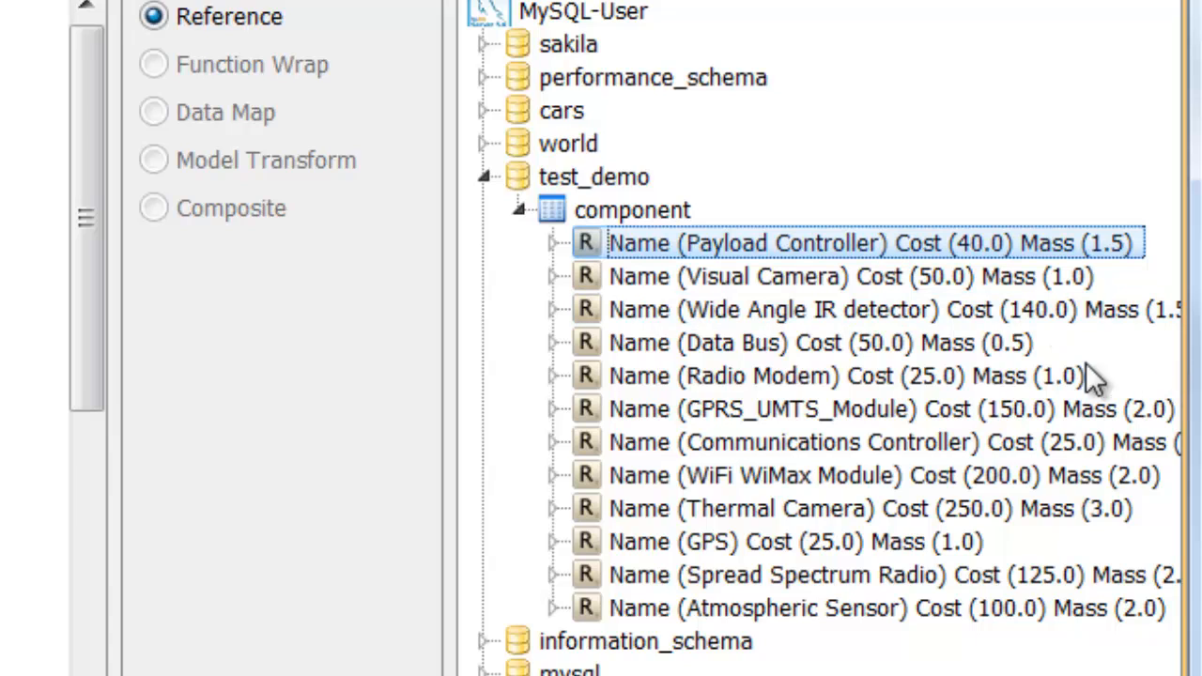
left_click(858, 315, "ctrl")
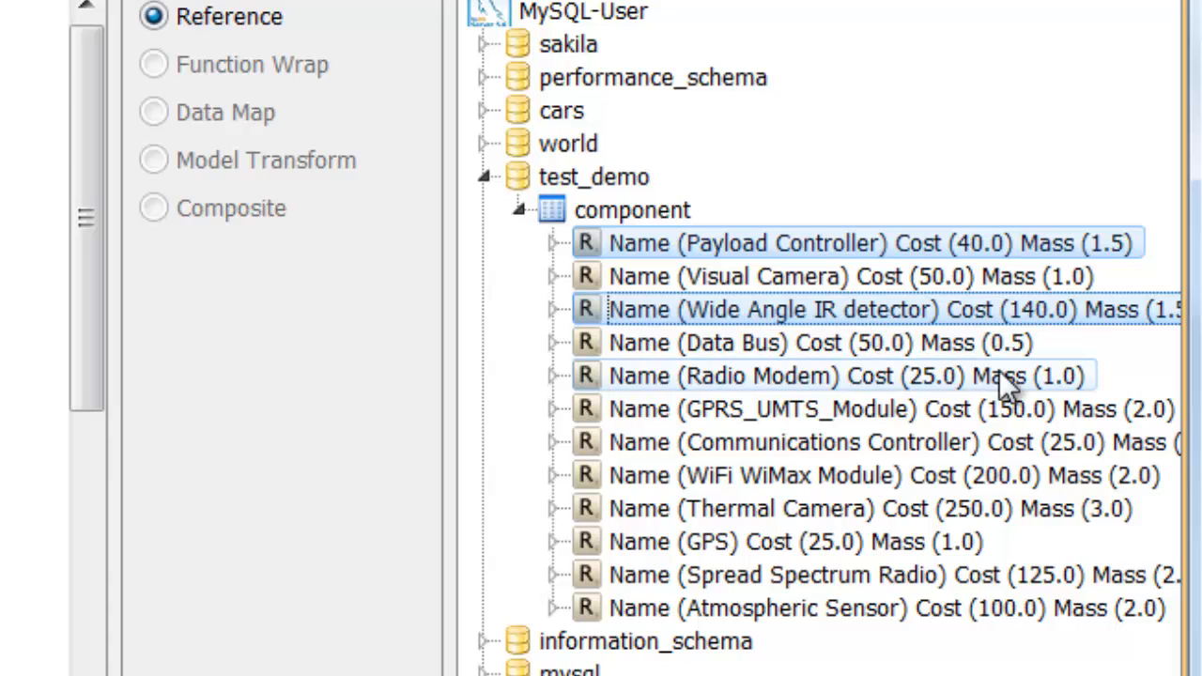
left_click(802, 343, "ctrl")
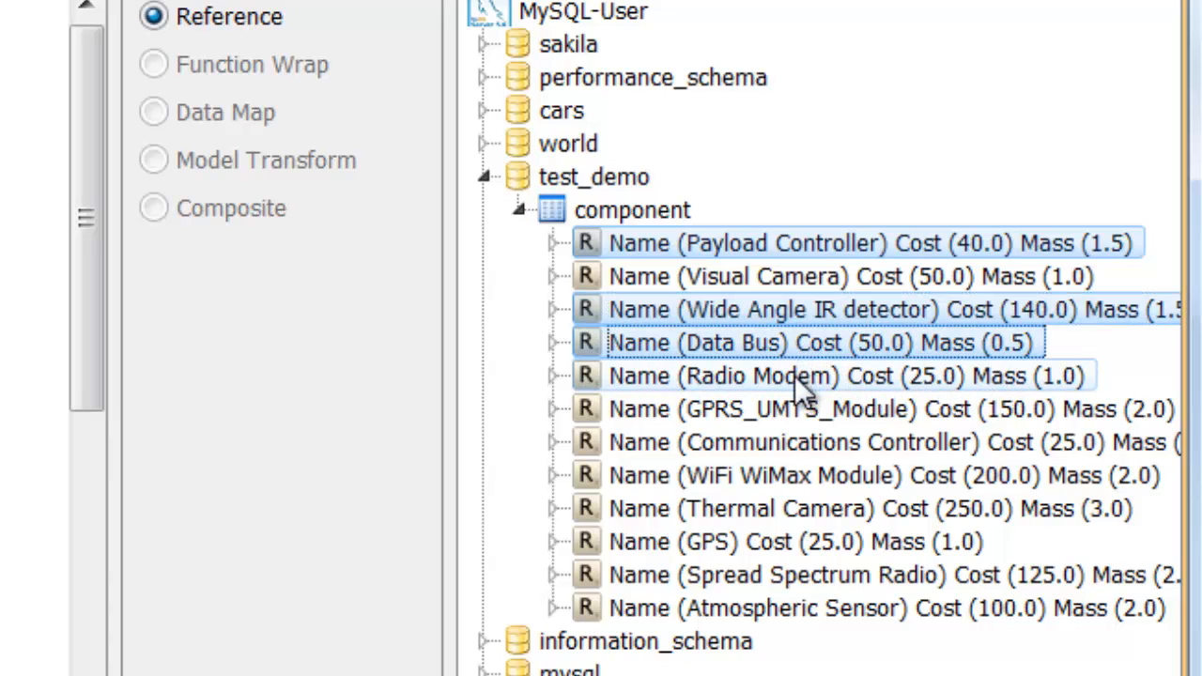
left_click(795, 376, "ctrl")
left_click(833, 440, "ctrl")
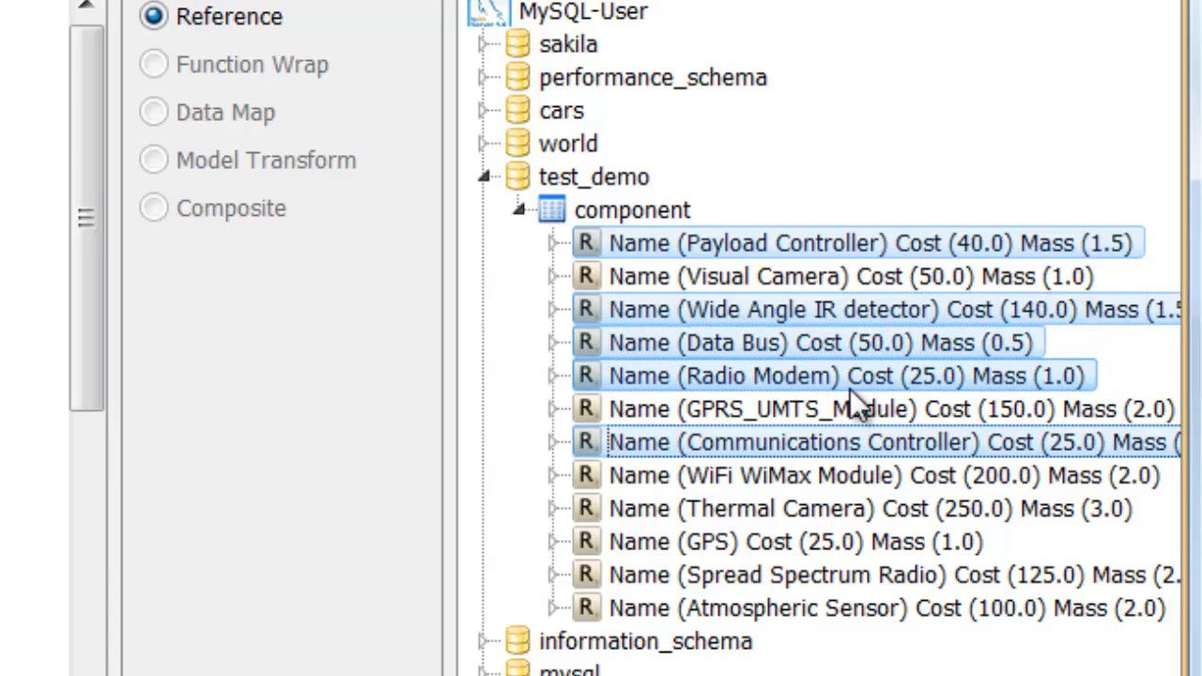
left_click(845, 508, "ctrl")
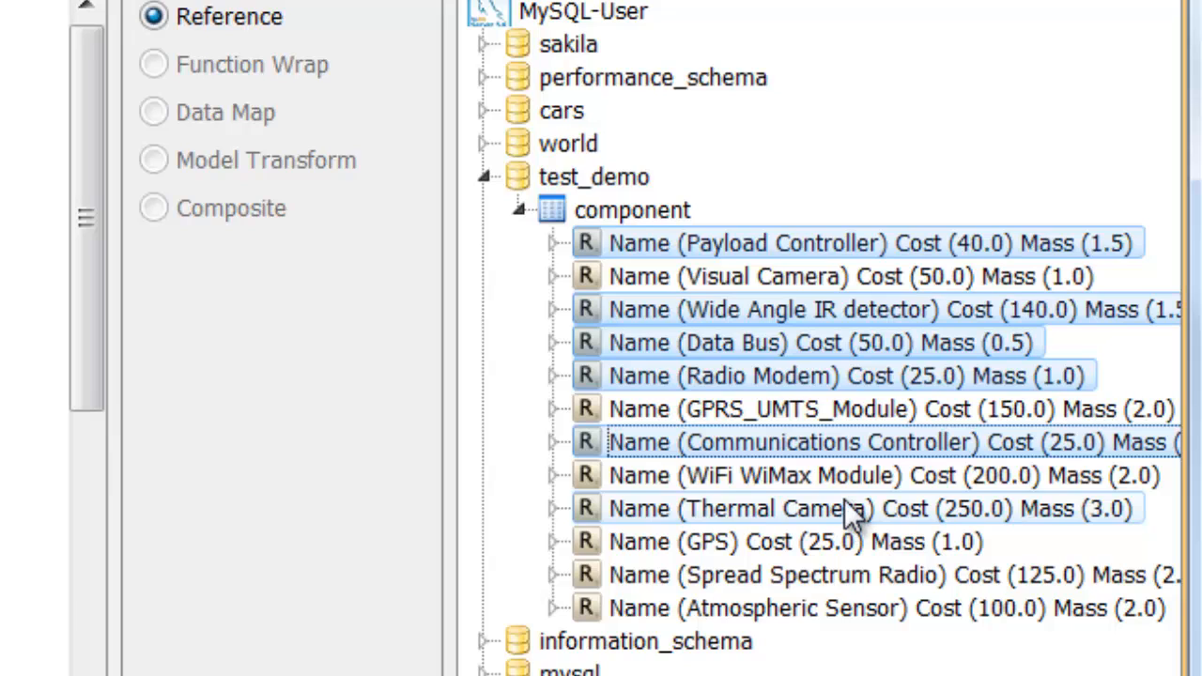
left_click(846, 509, "ctrl")
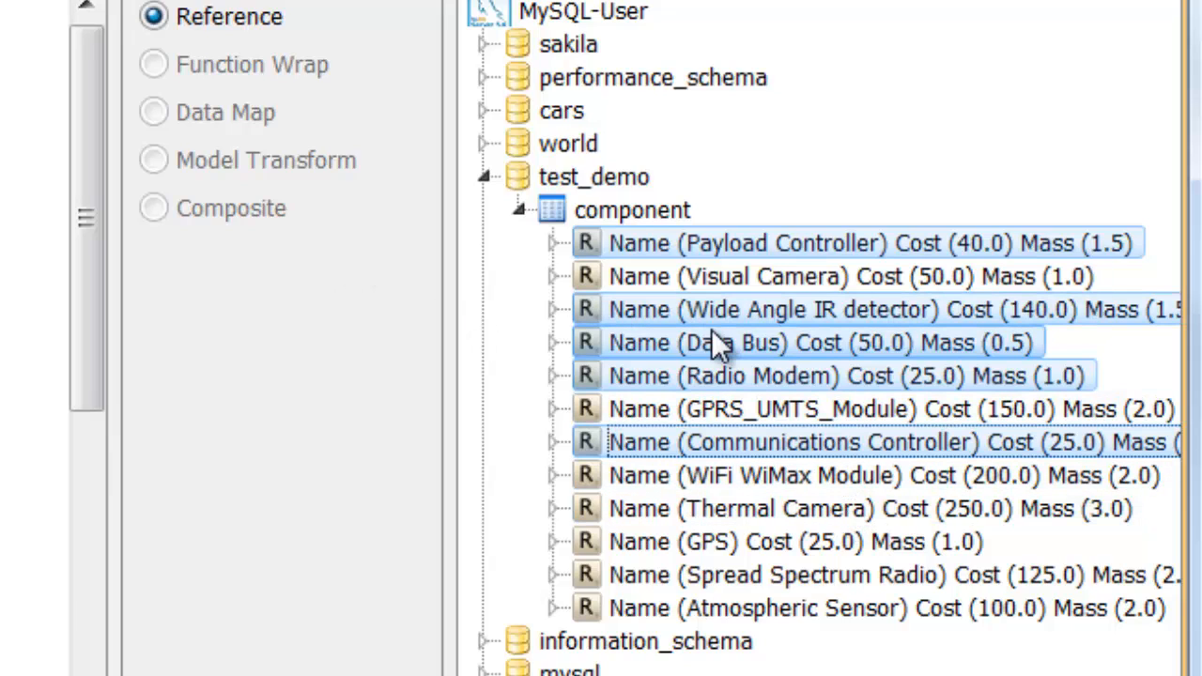
left_click_drag(711, 329, 136, 151)
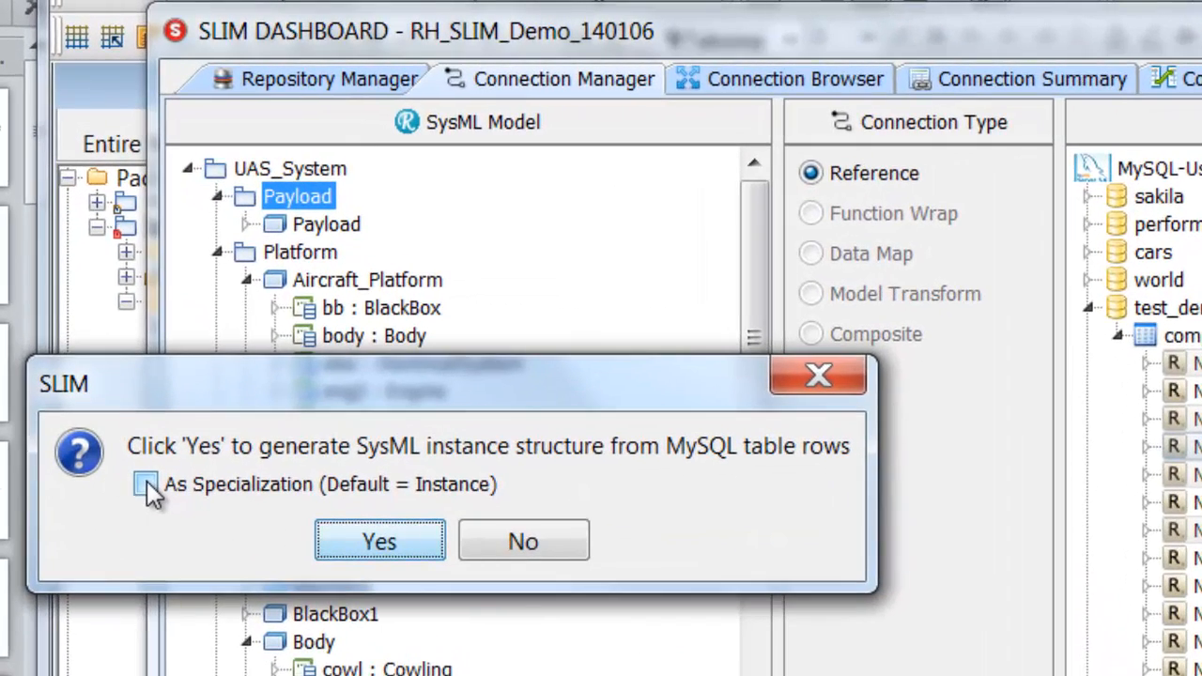
left_click(104, 346)
left_click(147, 484)
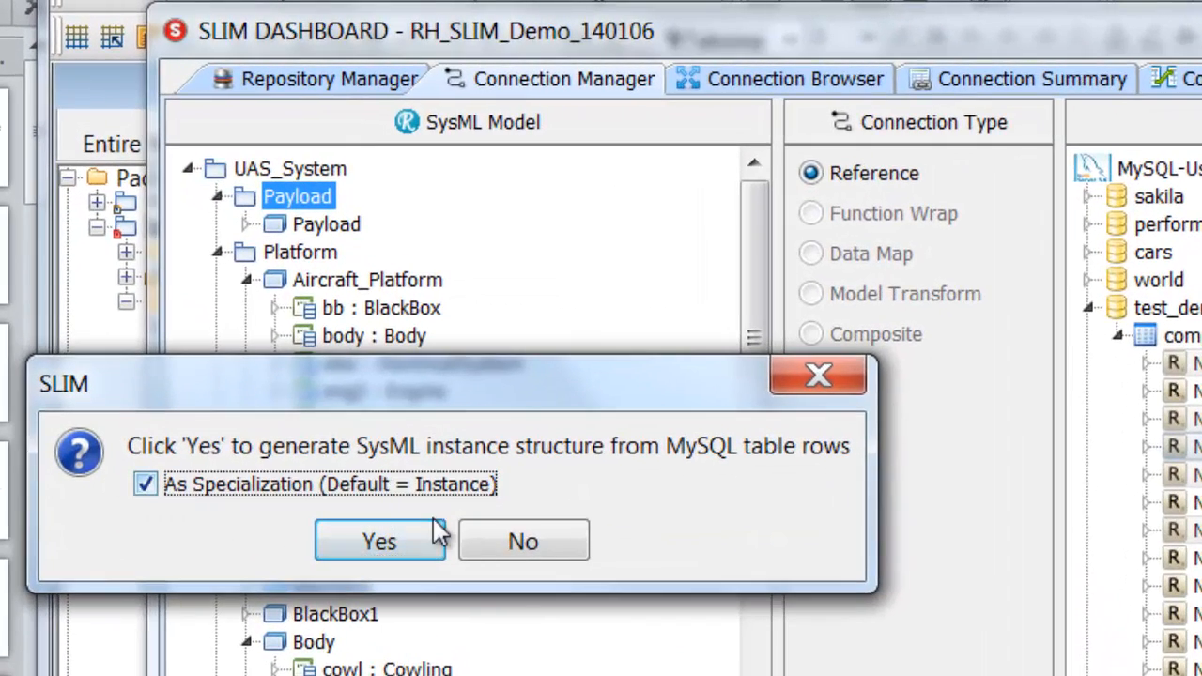
left_click(380, 544)
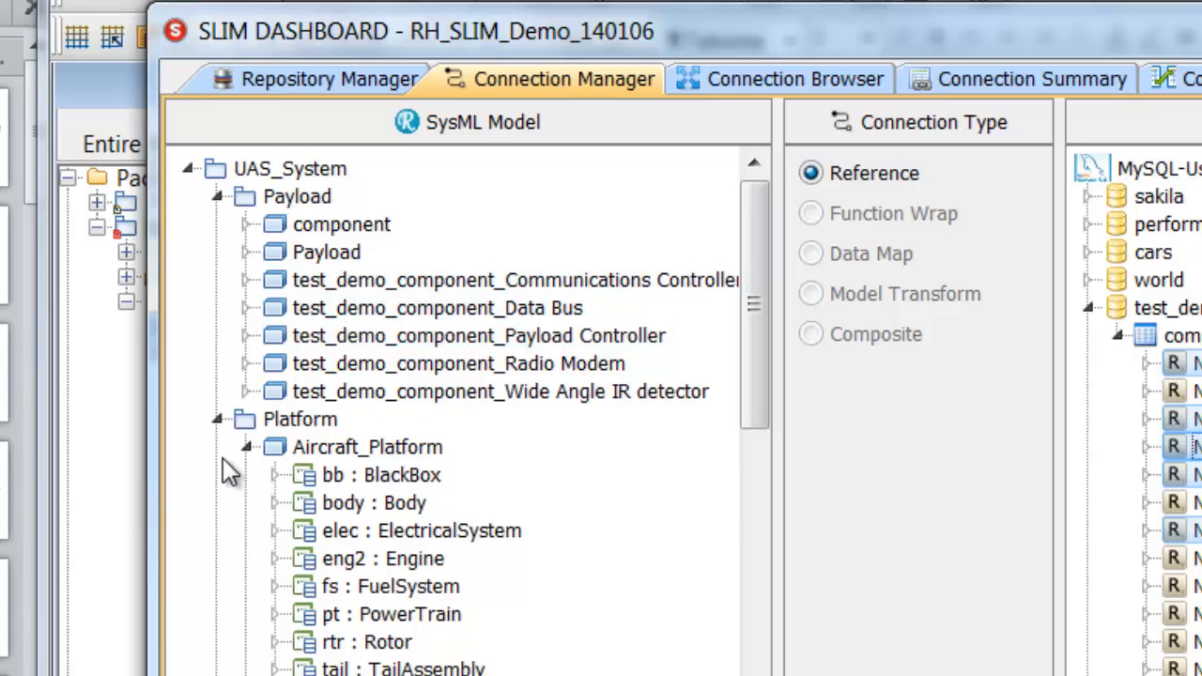
Switch to Rhapsody and place the five test_demo_component blocks from the Payload package on the UAS_BDD diagram, below the Payload block
left_click(87, 566)
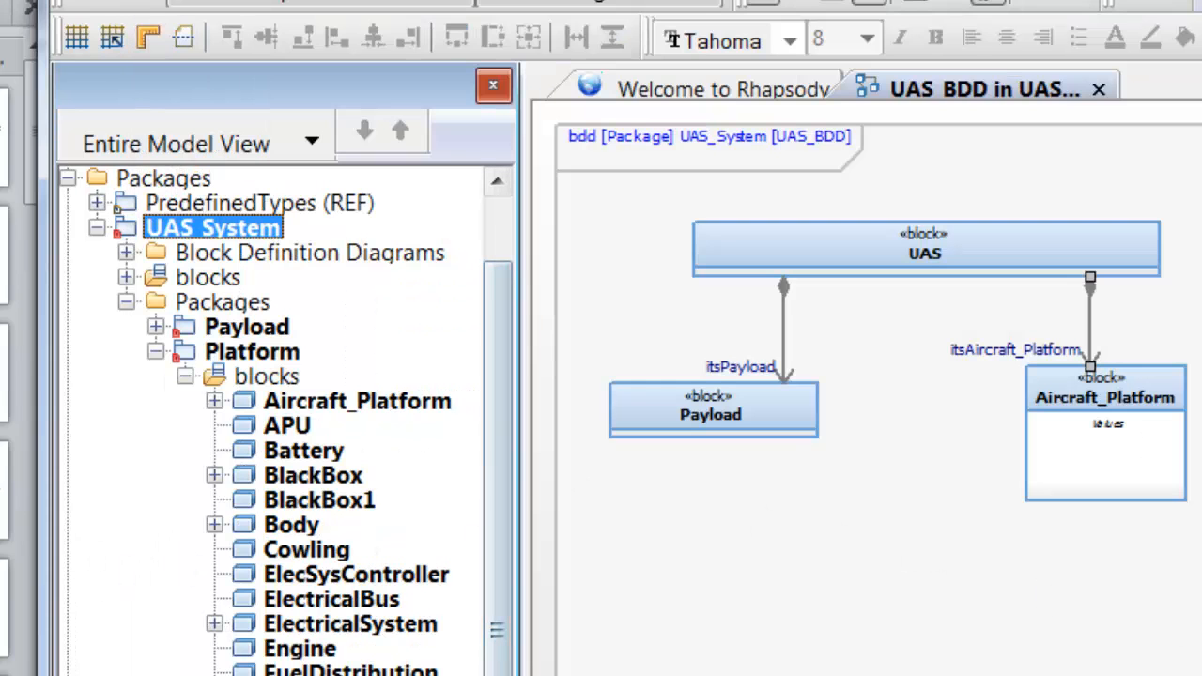
left_click(1165, 601)
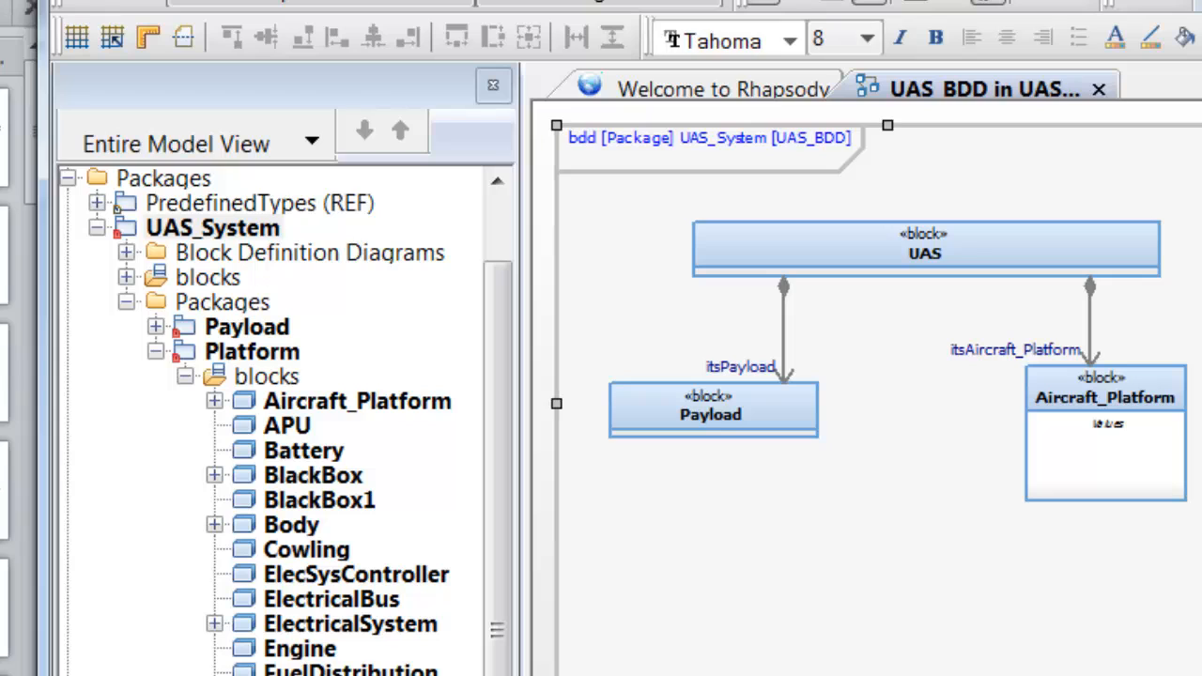
left_click(156, 327)
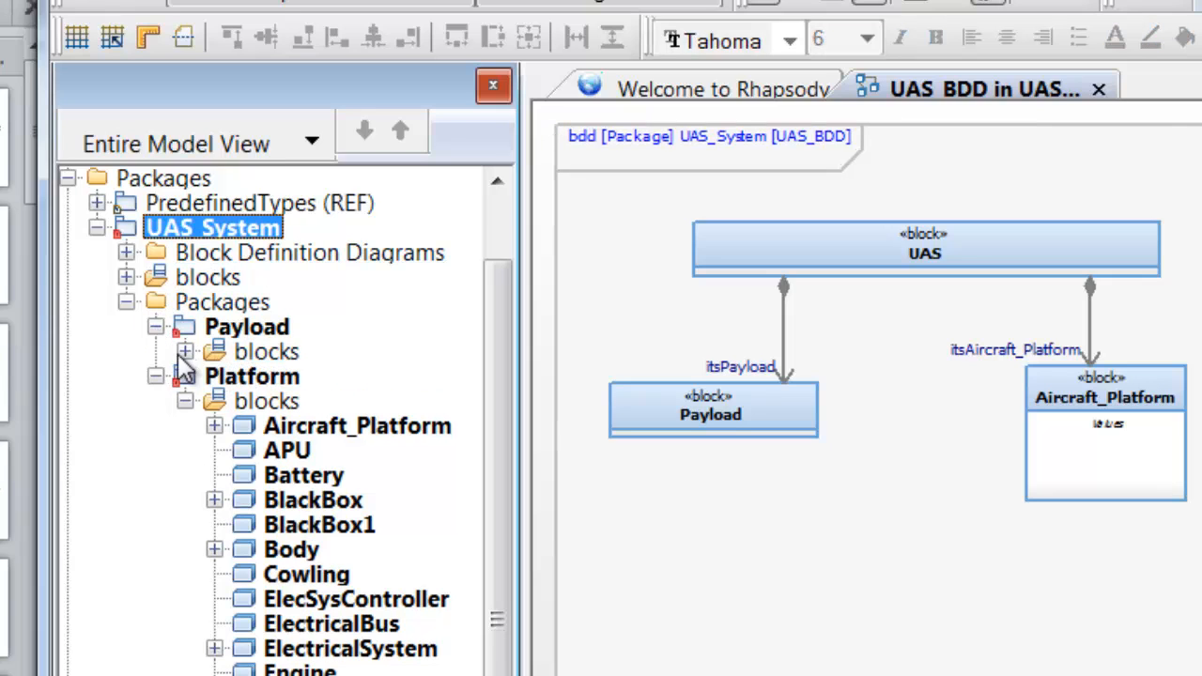
left_click(185, 352)
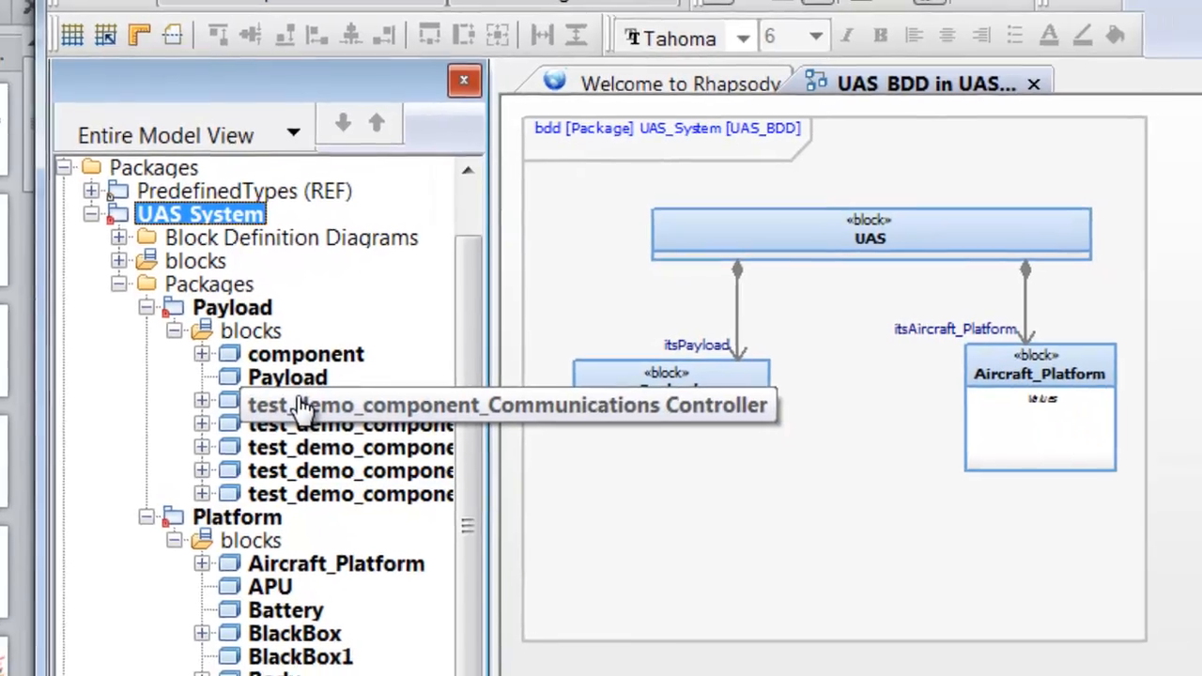
left_click(322, 428)
left_click(266, 411, "shift")
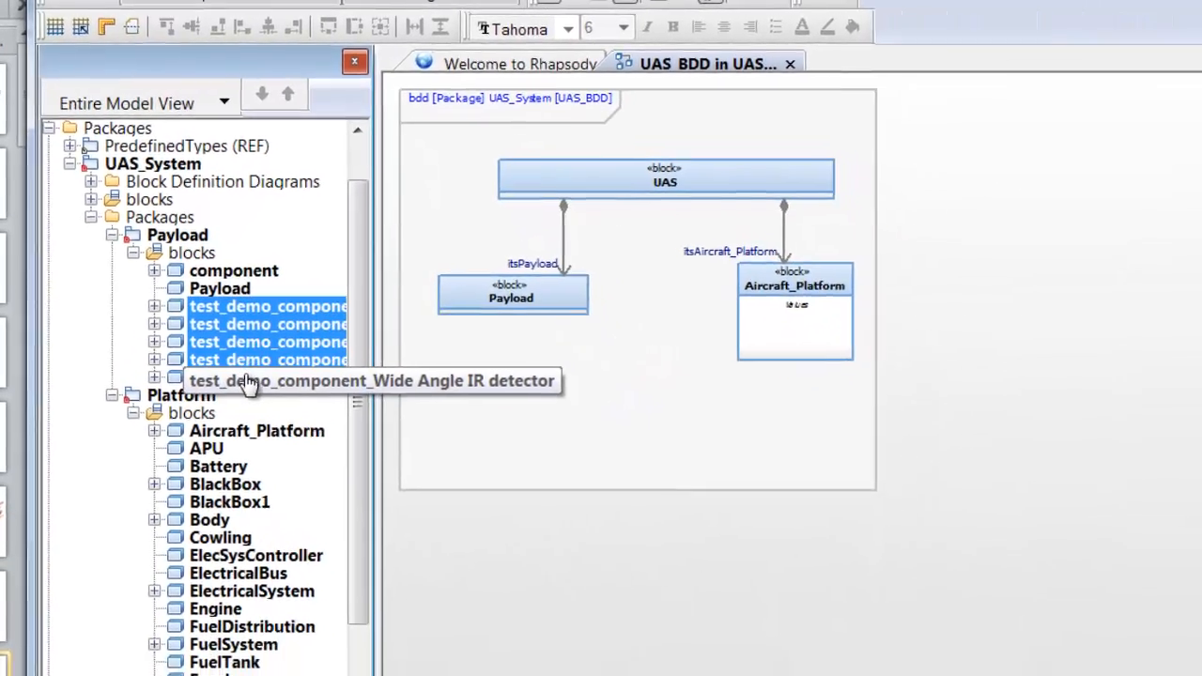
left_click_drag(272, 349, 587, 460)
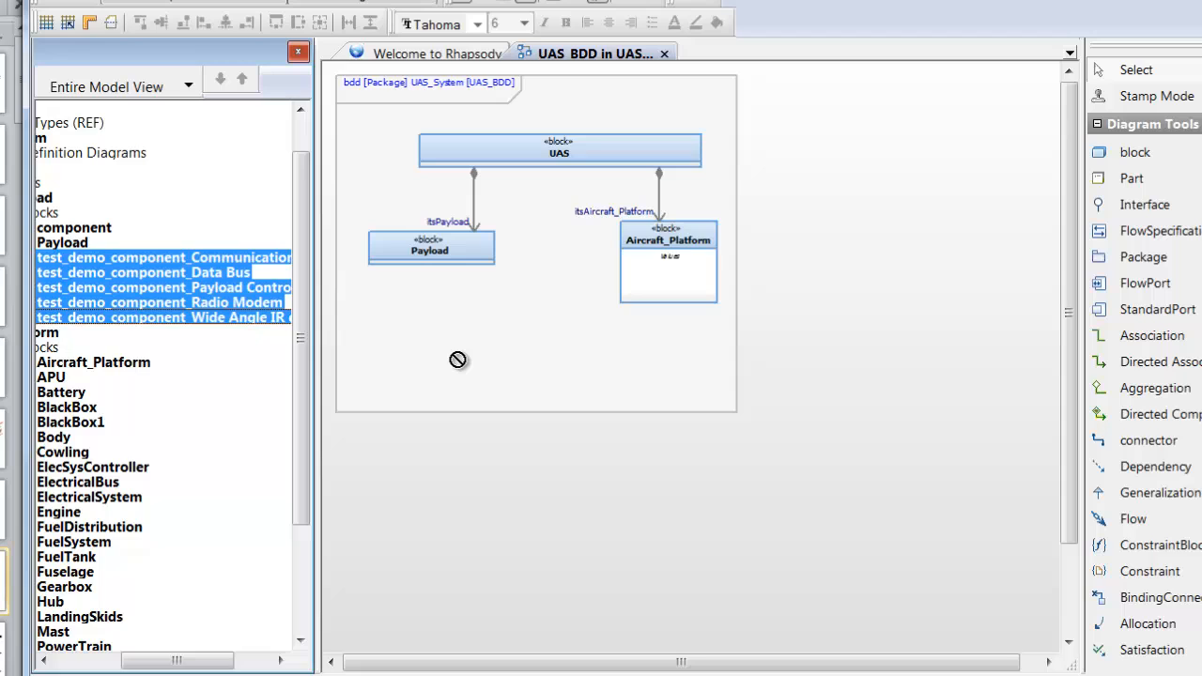
left_click_drag(458, 360, 460, 374)
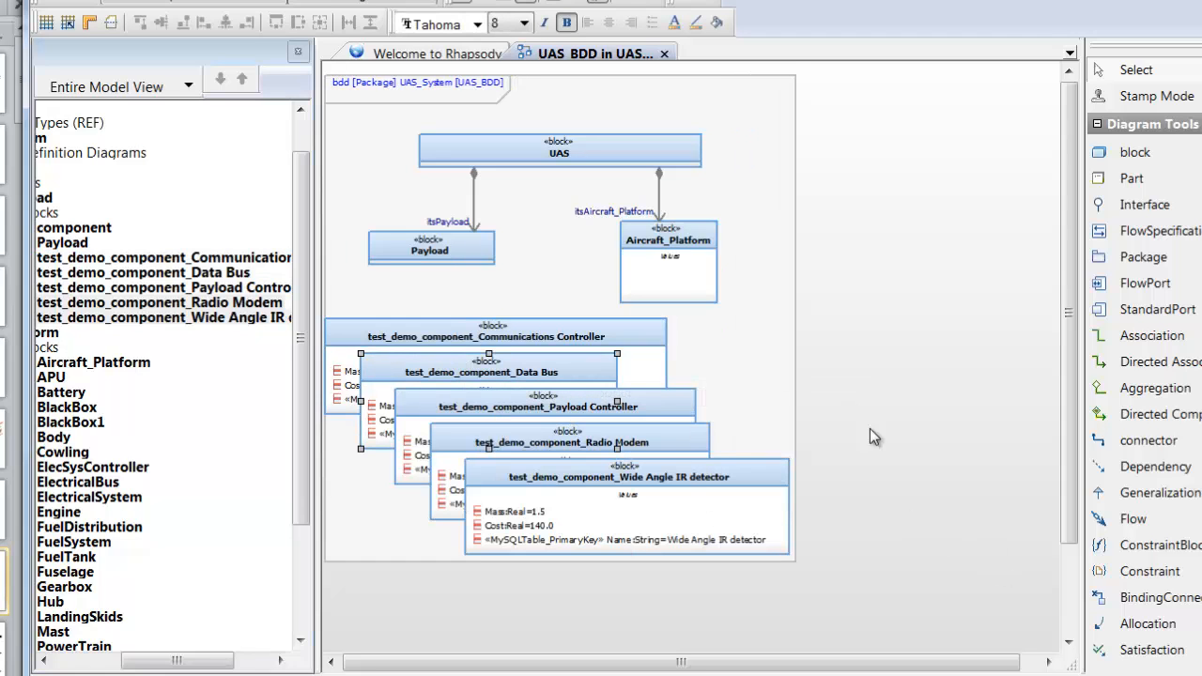
Spread the overlapping Wide Angle IR detector, Radio Modem, Payload Controller and Data Bus blocks apart below the Communications Controller block
left_click_drag(768, 466, 1024, 428)
left_click_drag(615, 437, 526, 558)
left_click_drag(595, 402, 840, 559)
left_click(606, 371)
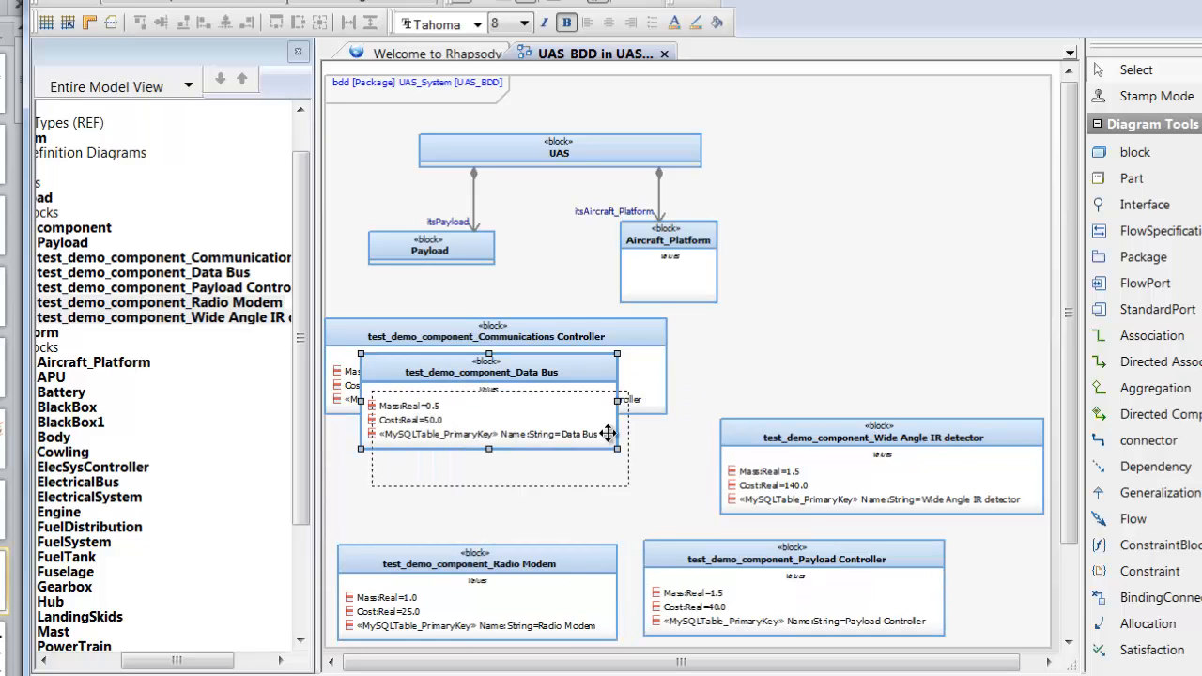
left_click_drag(590, 453, 568, 532)
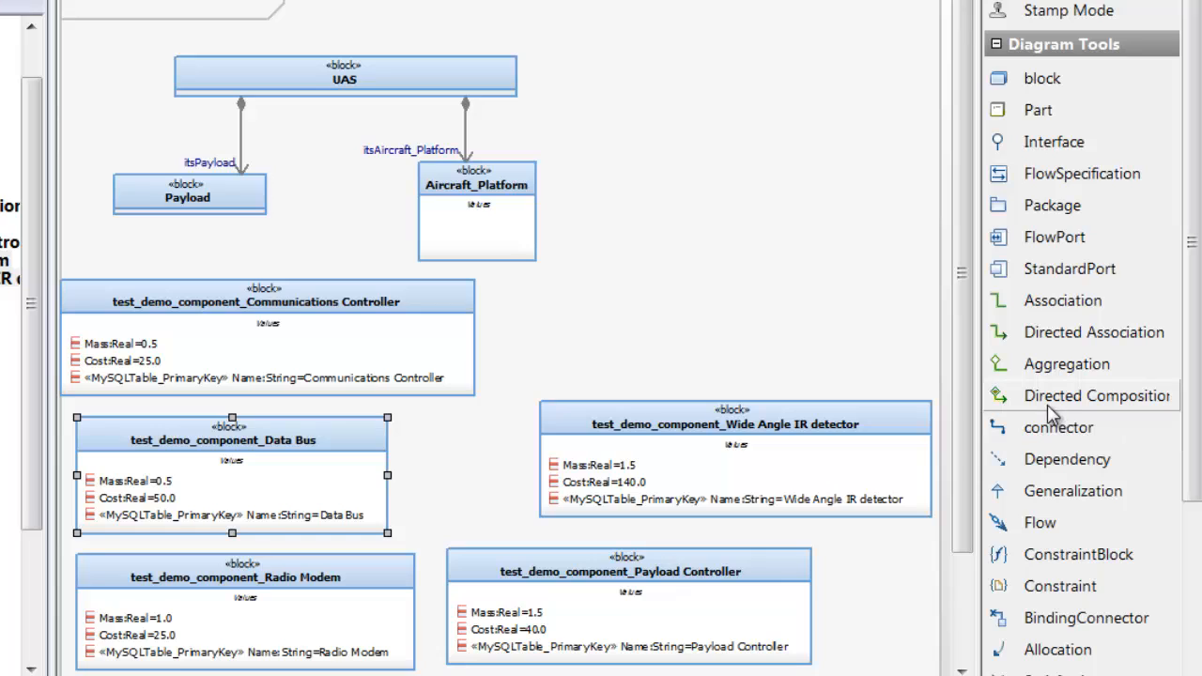
Draw directed compositions from the Payload block to the Communications Controller, Data Bus and Radio Modem blocks
left_click(1052, 398)
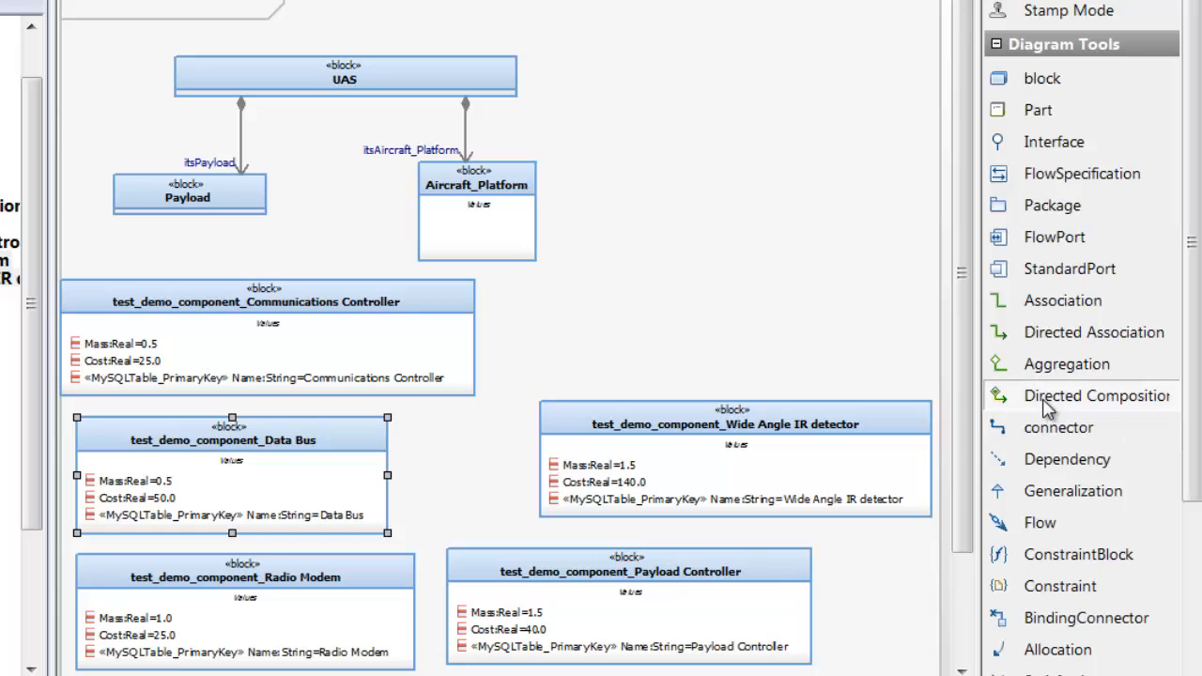
left_click(145, 201)
left_click(110, 301)
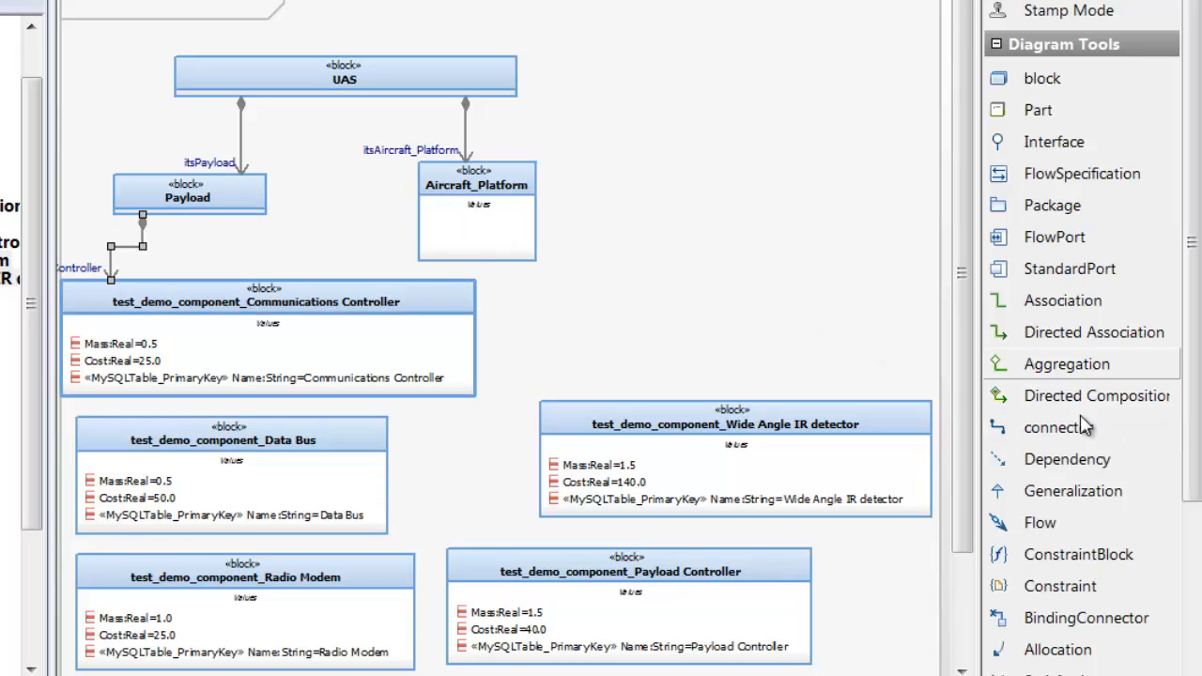
left_click(250, 212)
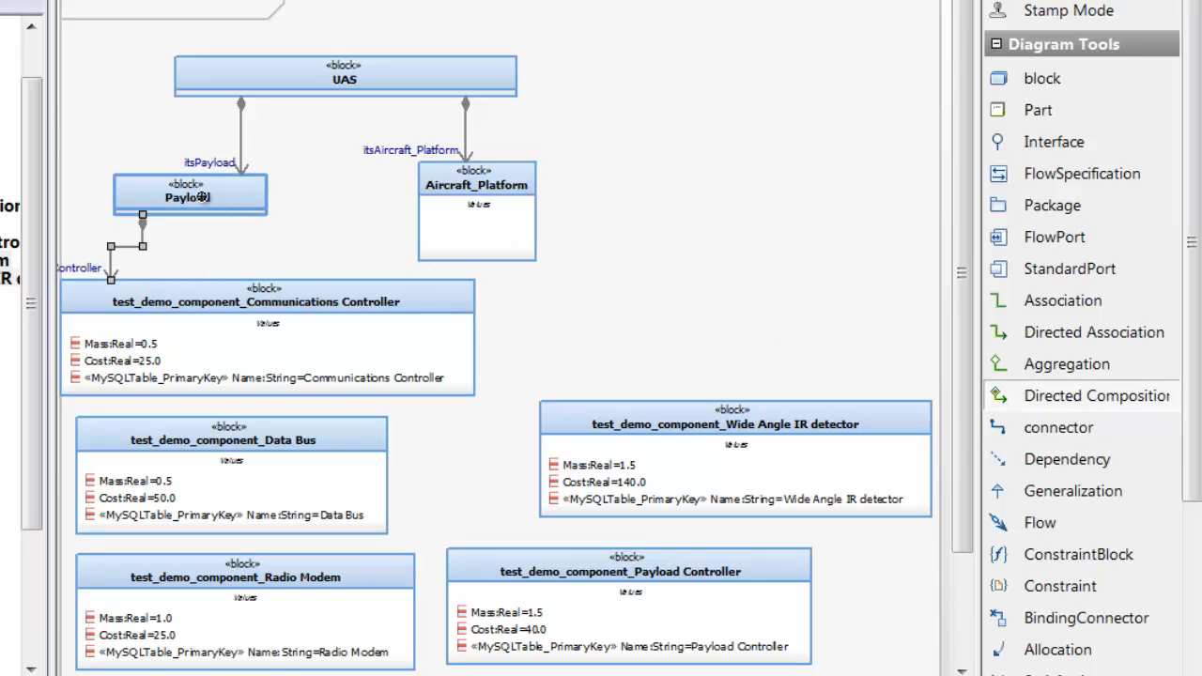
left_click(136, 435)
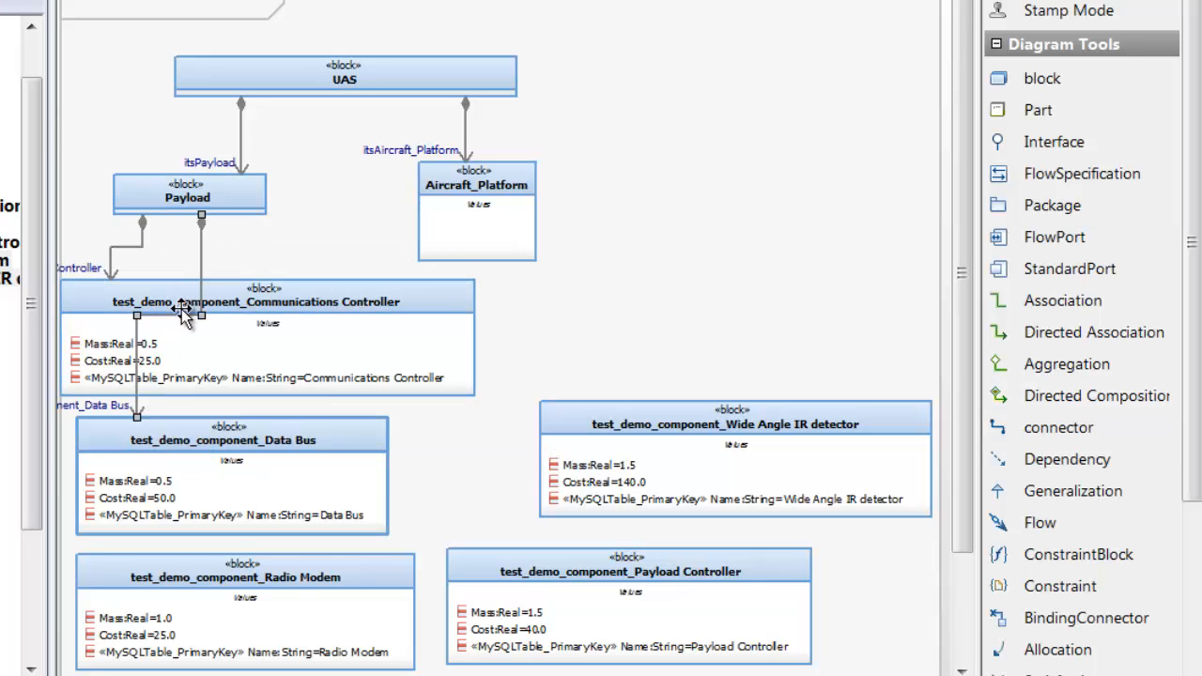
left_click(250, 200)
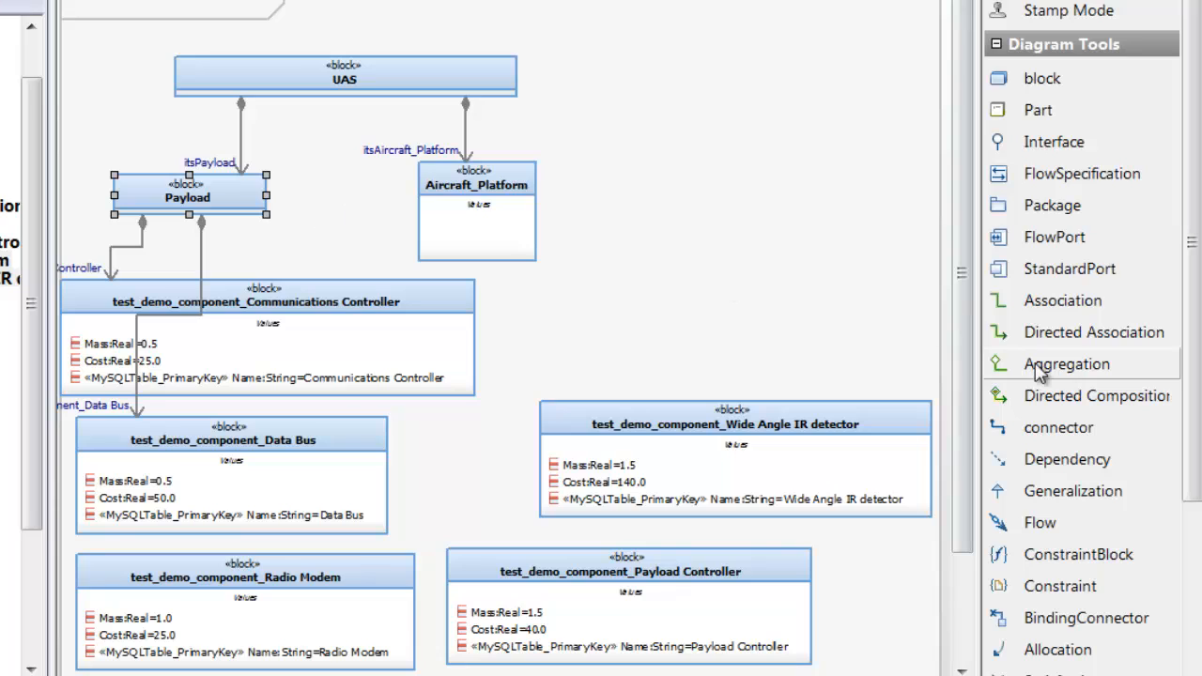
left_click(1048, 395)
left_click(227, 206)
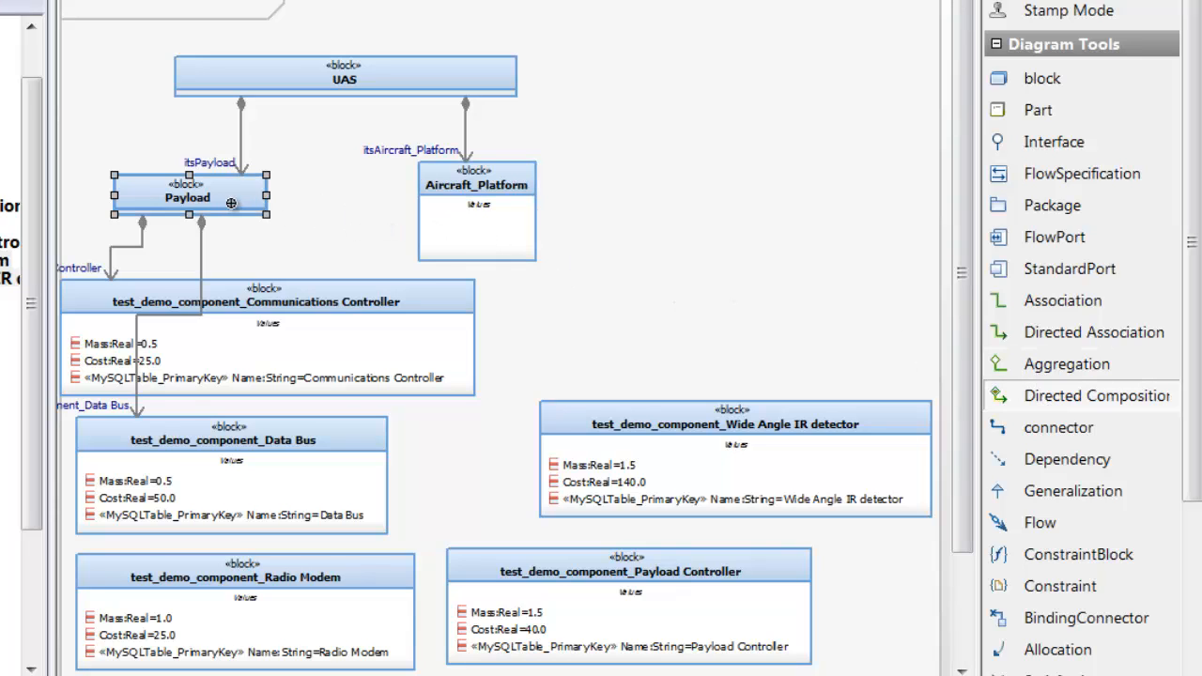
left_click(179, 605)
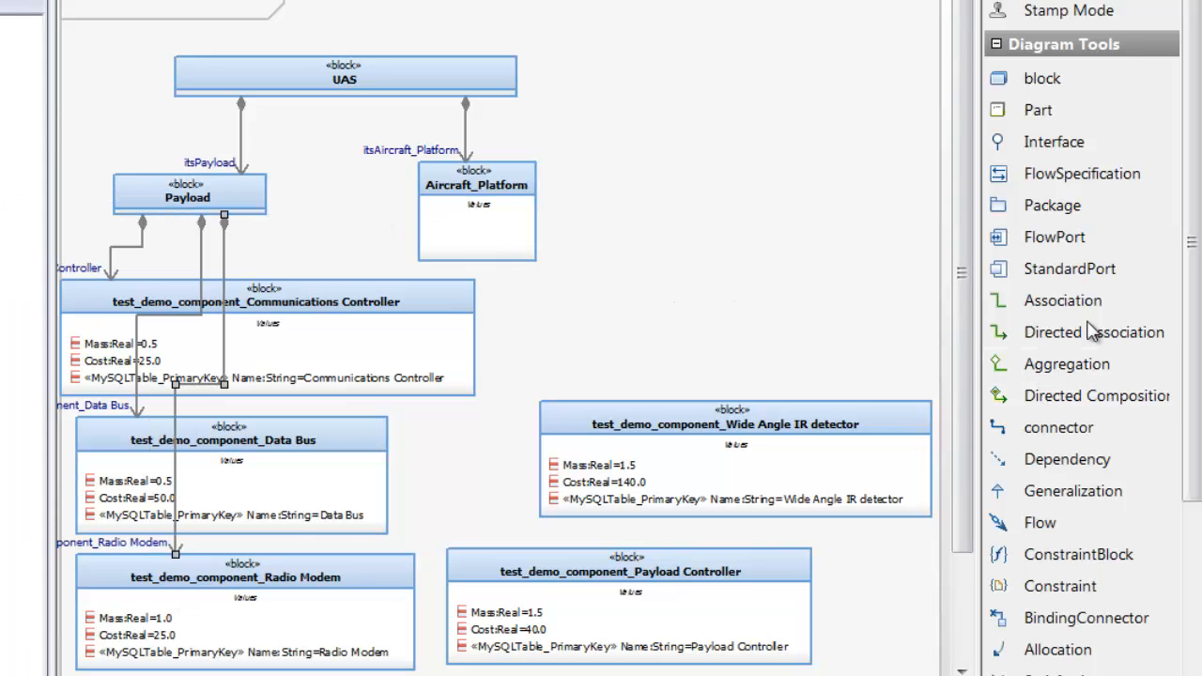
Draw directed compositions from the Payload block to the Wide Angle IR detector and Payload Controller blocks
left_click(1165, 396)
left_click(251, 198)
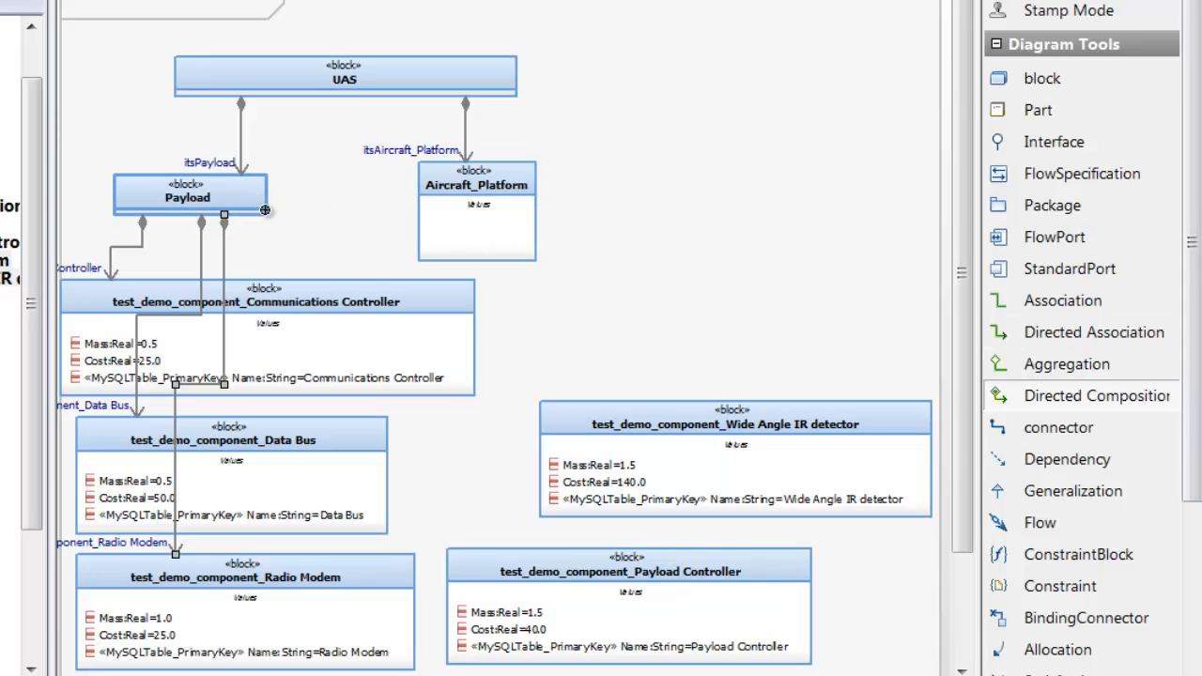
left_click(596, 441)
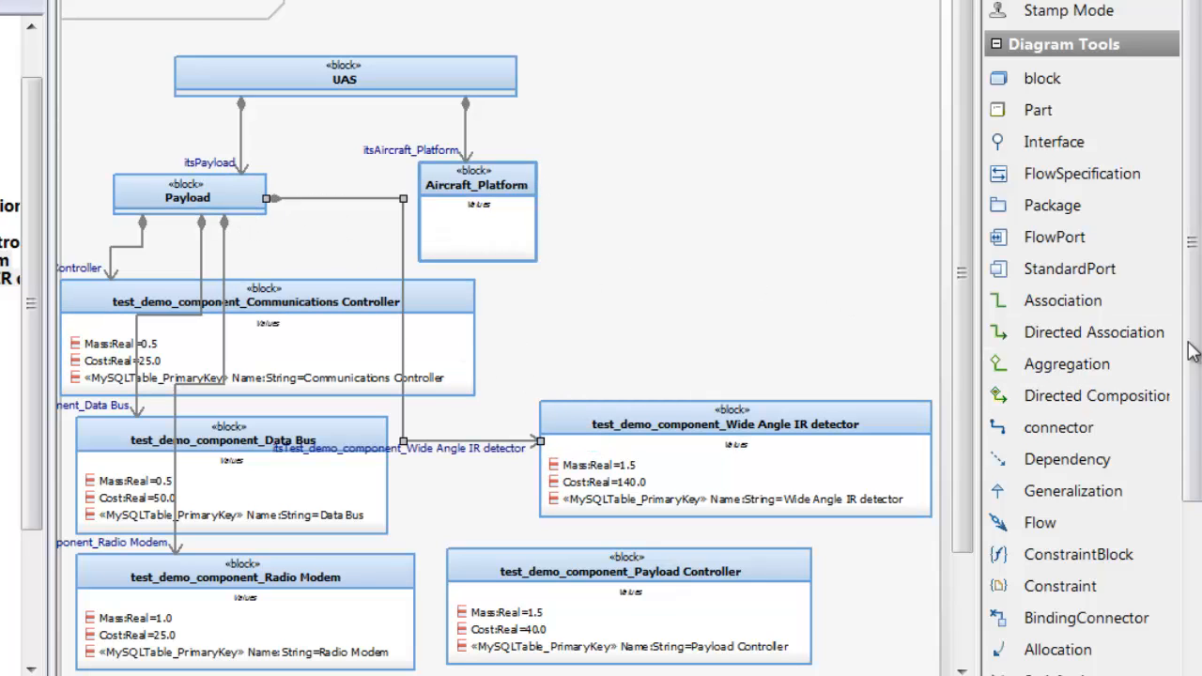
left_click(1127, 398)
left_click(236, 198)
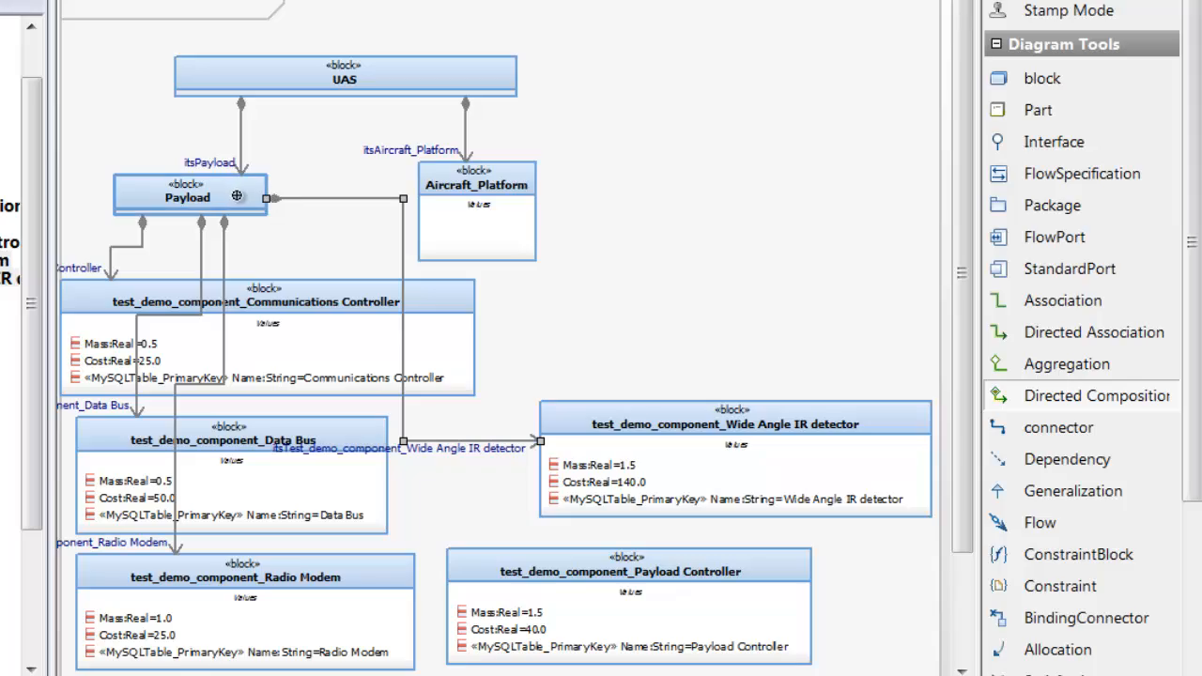
left_click(495, 559)
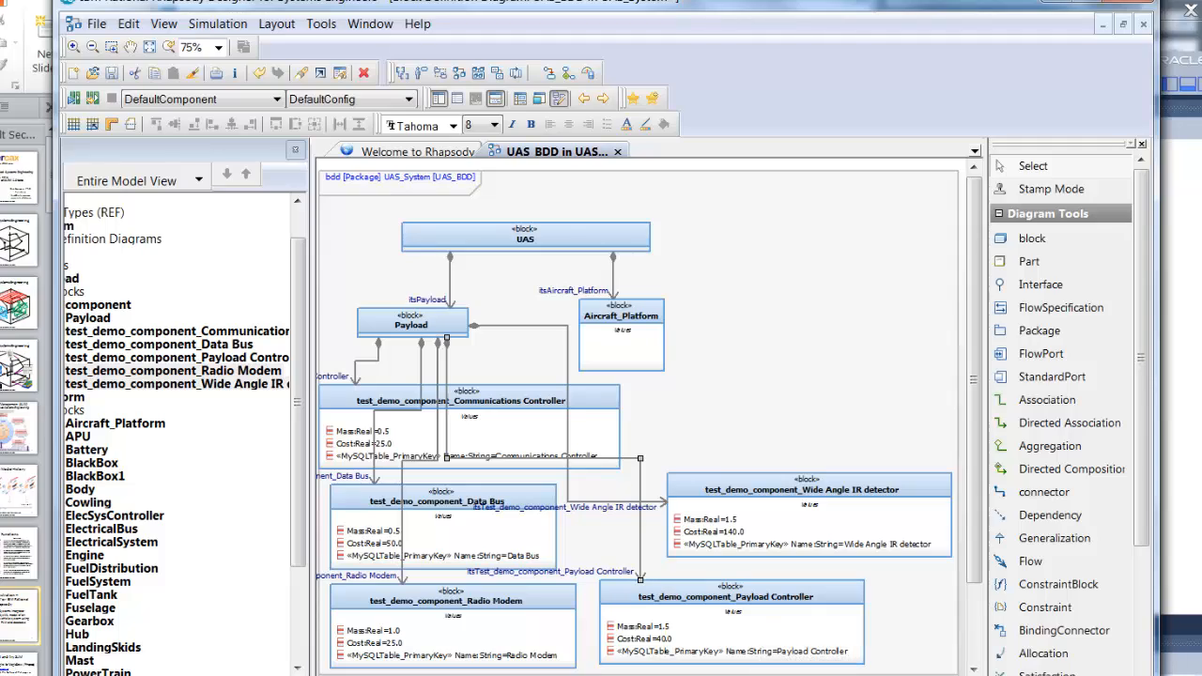
Switch to MySQL Workbench and set the Cost of the Communications Controller row in the component table to 50
key("alt+Tab")
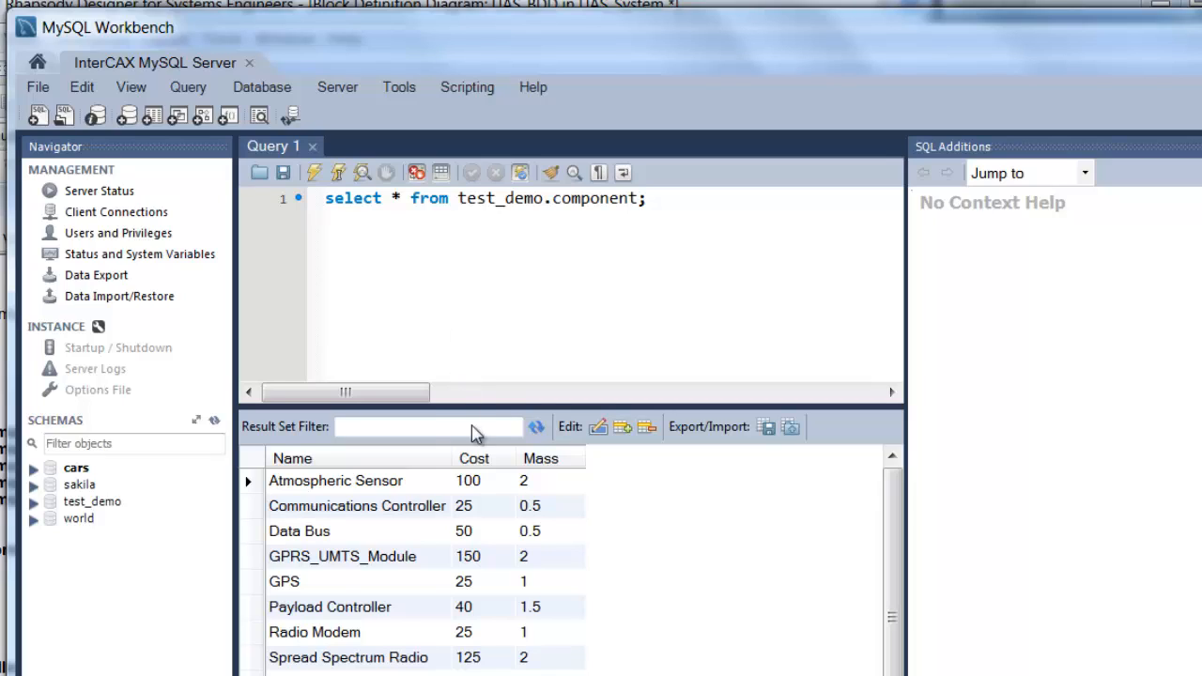
left_click(477, 511)
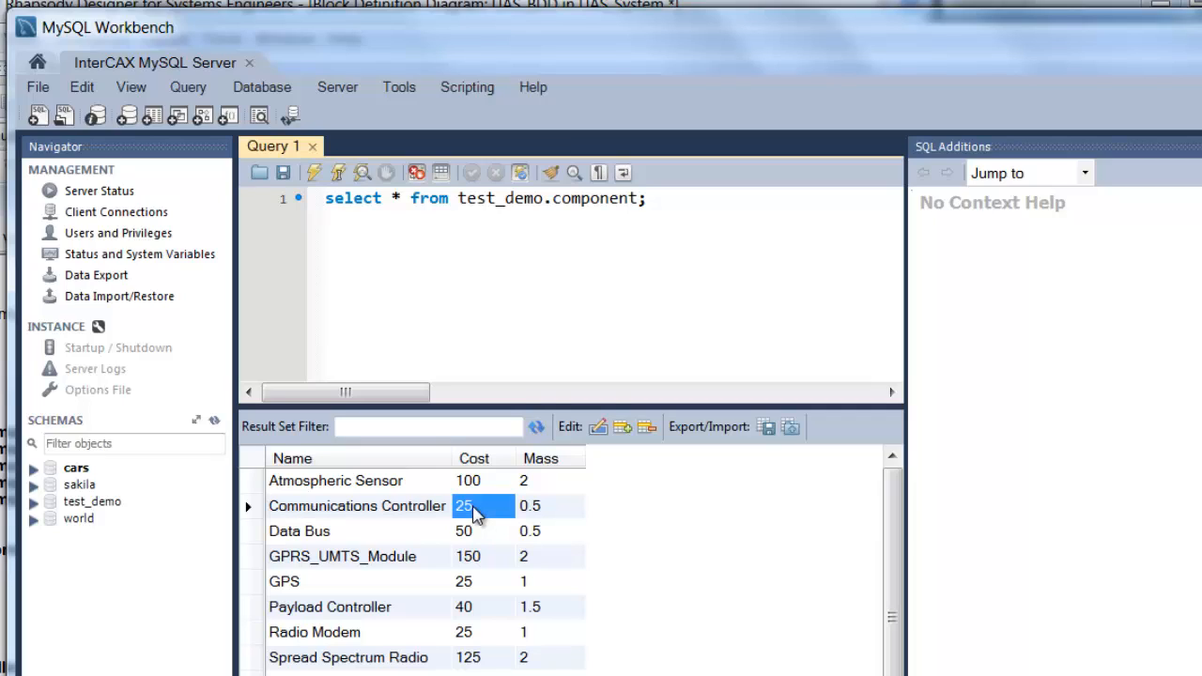
double_click(476, 514)
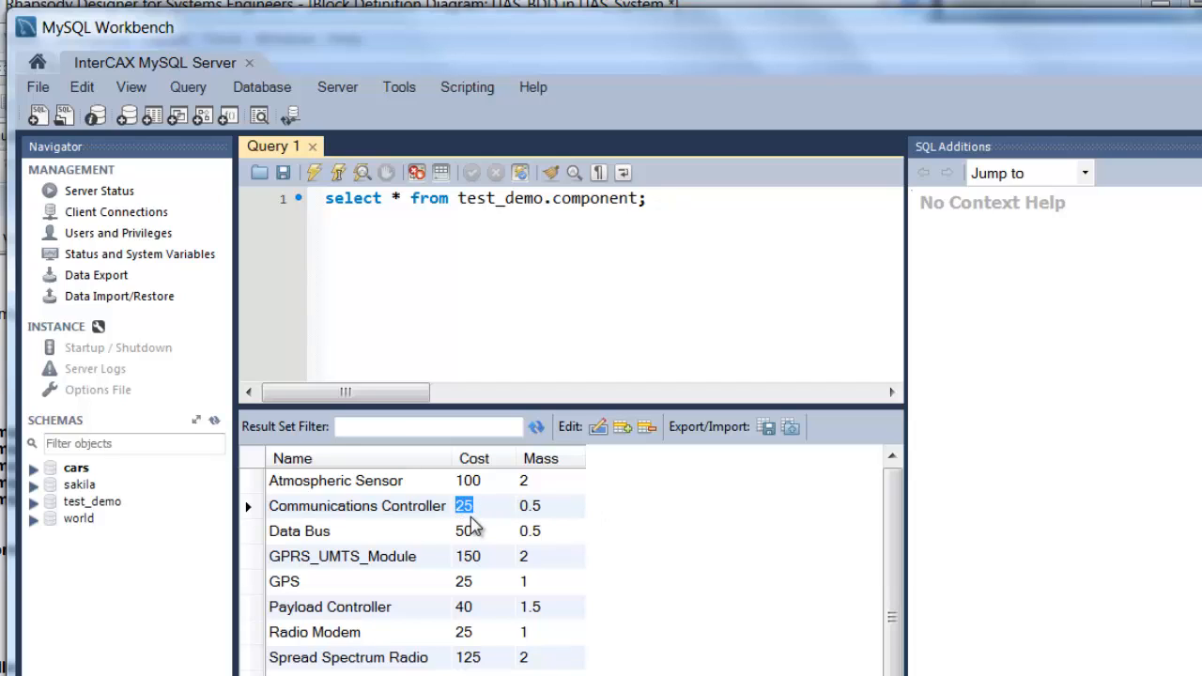
type("50")
Set the Mass of the Payload Controller row in the component table to 2.5
left_click(470, 608)
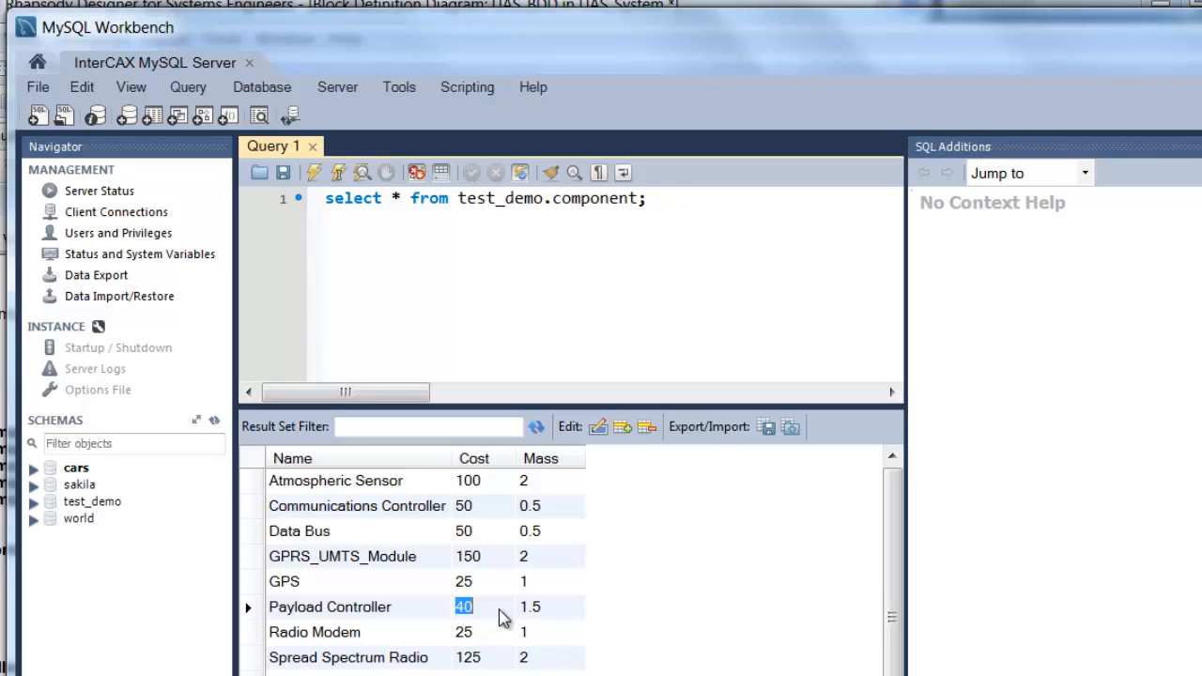
left_click(543, 608)
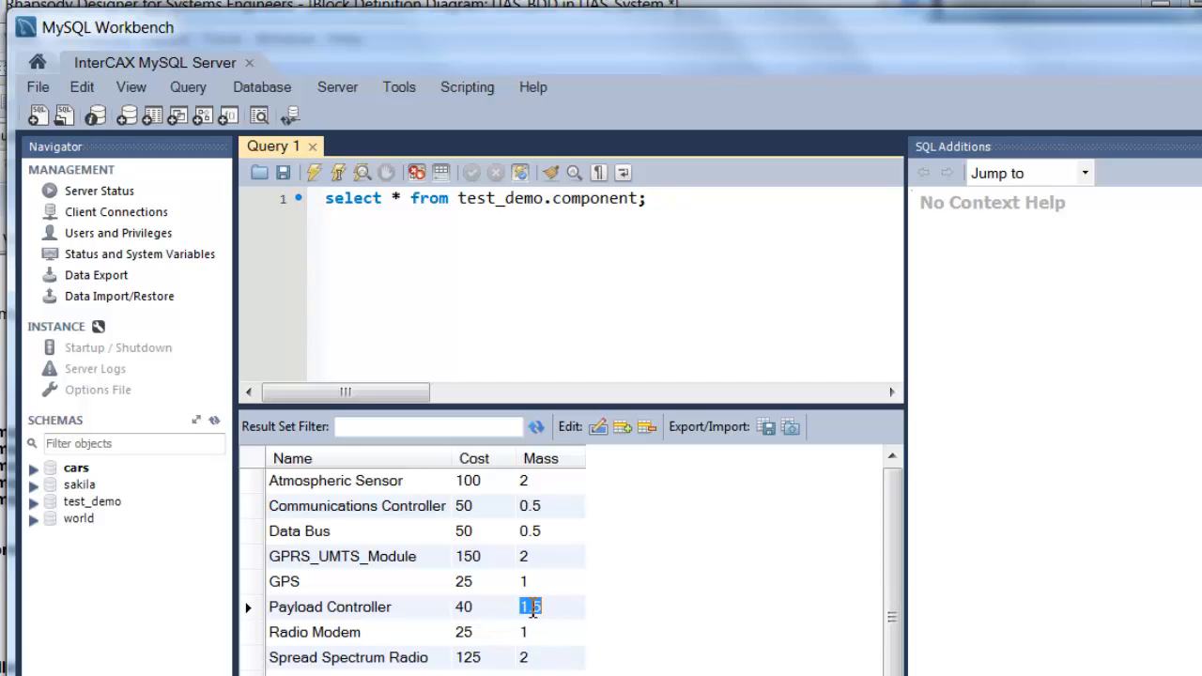
left_click(531, 608)
type("2")
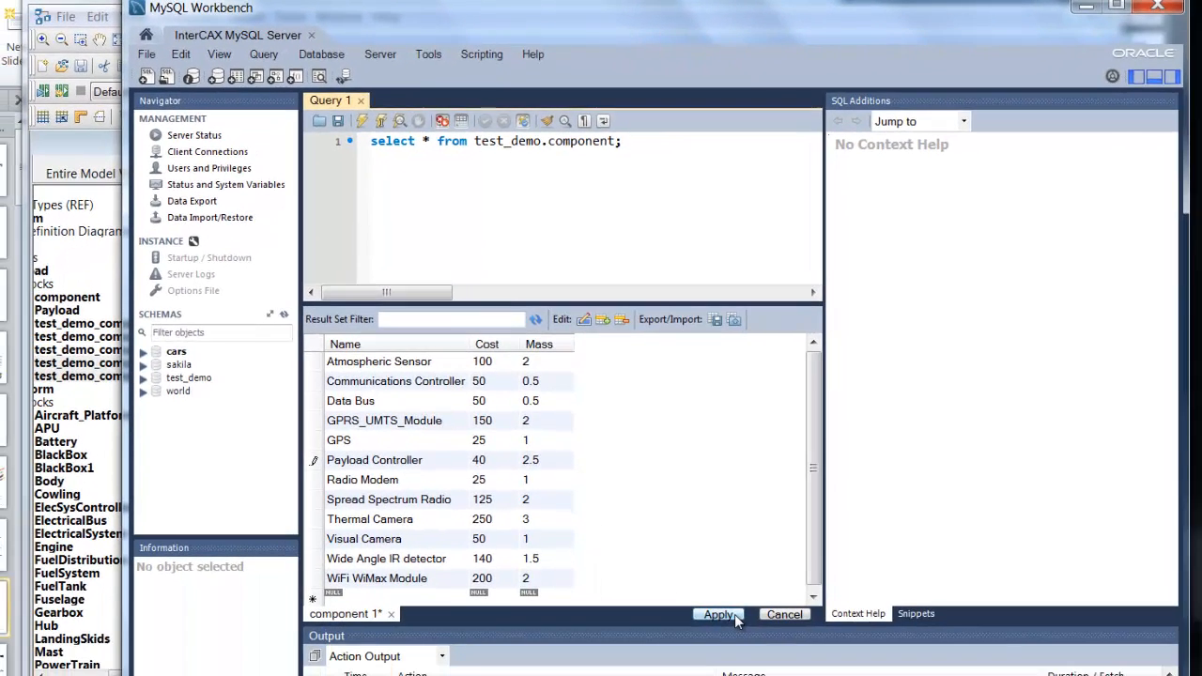
Apply the edited Cost and Mass values to the test_demo component table and finish the SQL script review
left_click(734, 614)
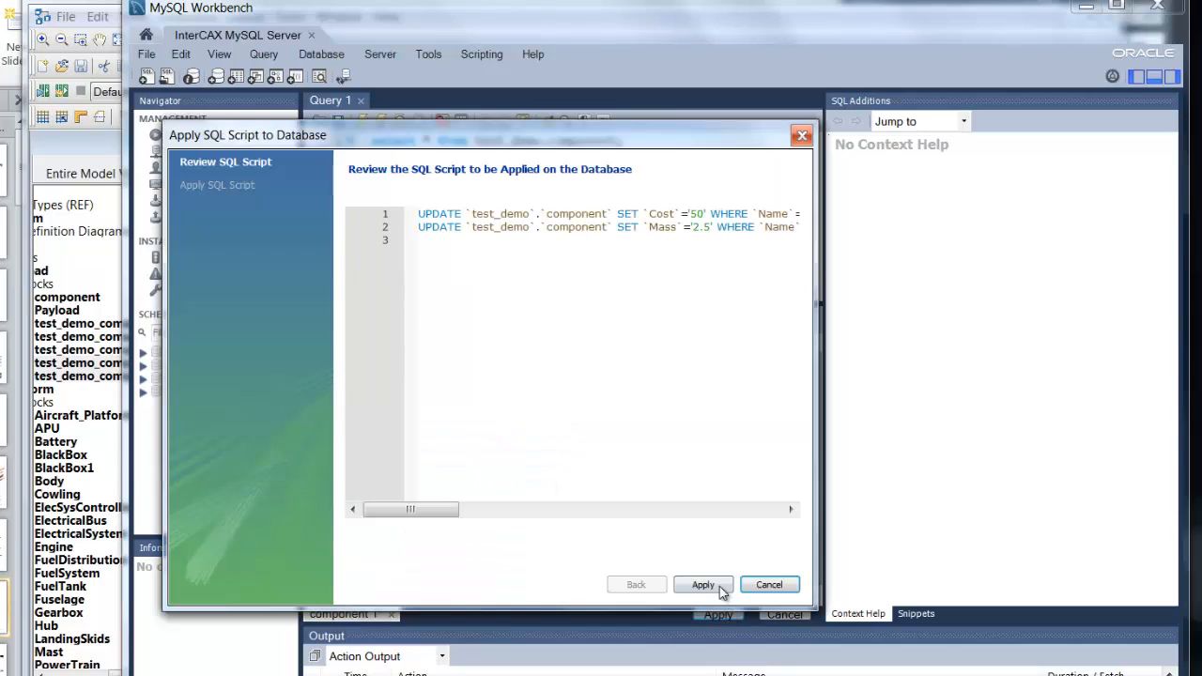
left_click(719, 584)
left_click(703, 584)
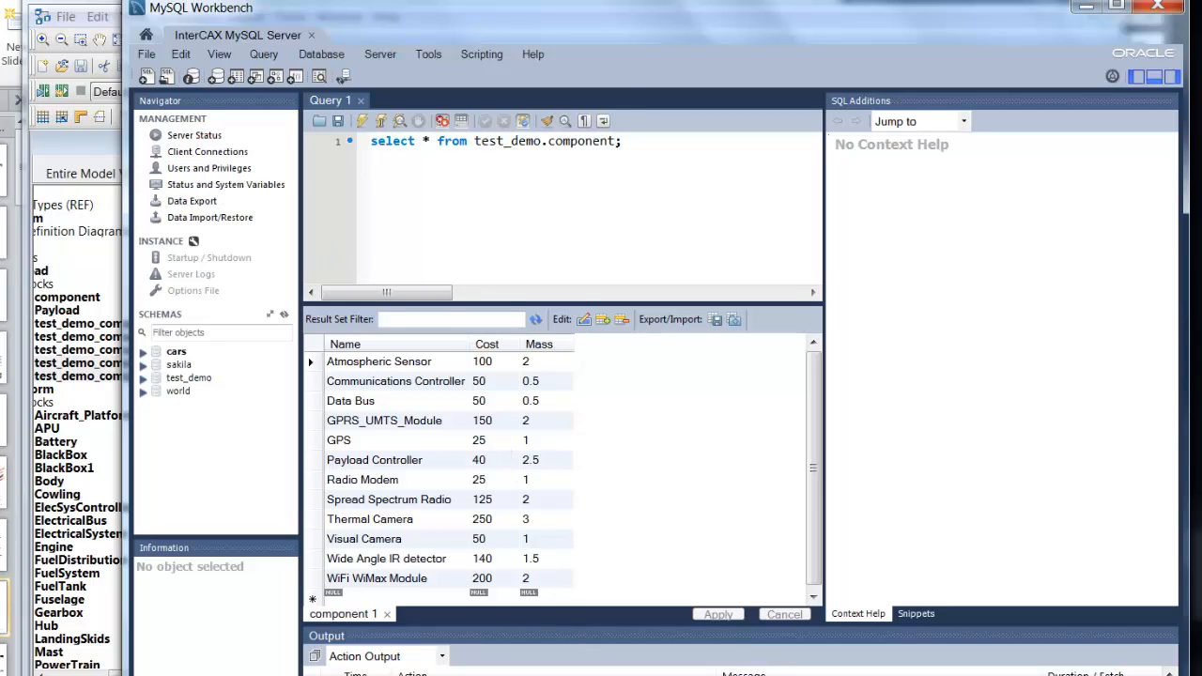
Switch to SLIM Dashboard and, in the Connection Browser, compare the Payload package's SysML elements with their target data
key("alt+Tab")
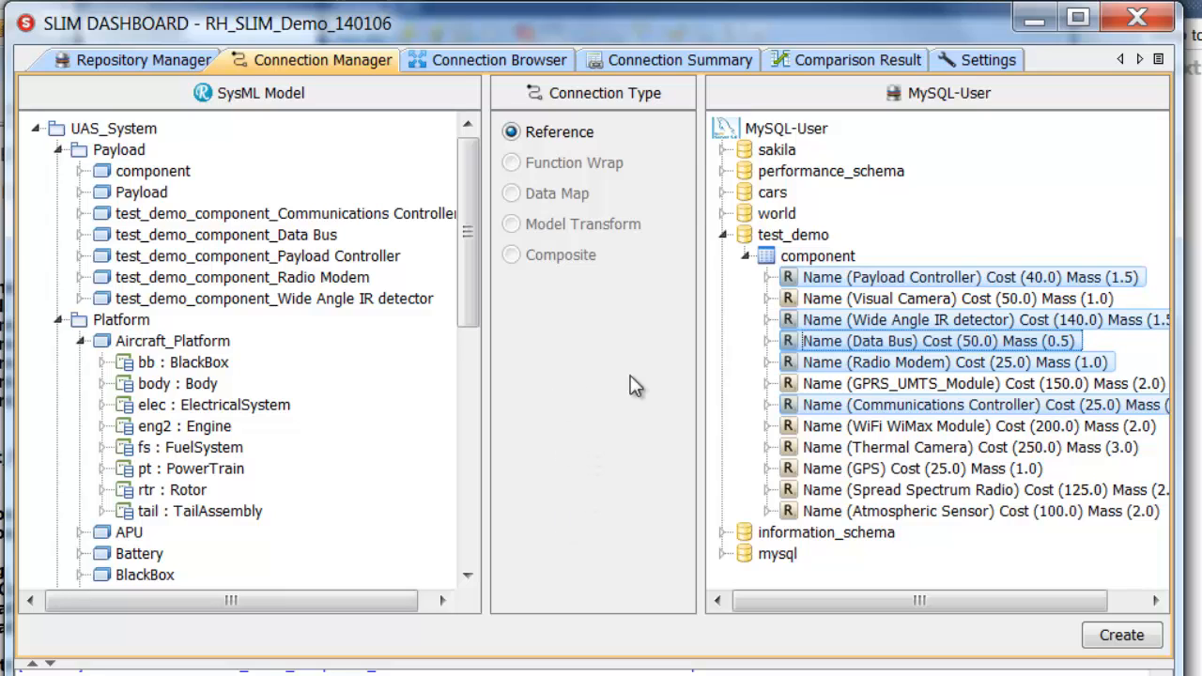
left_click(509, 60)
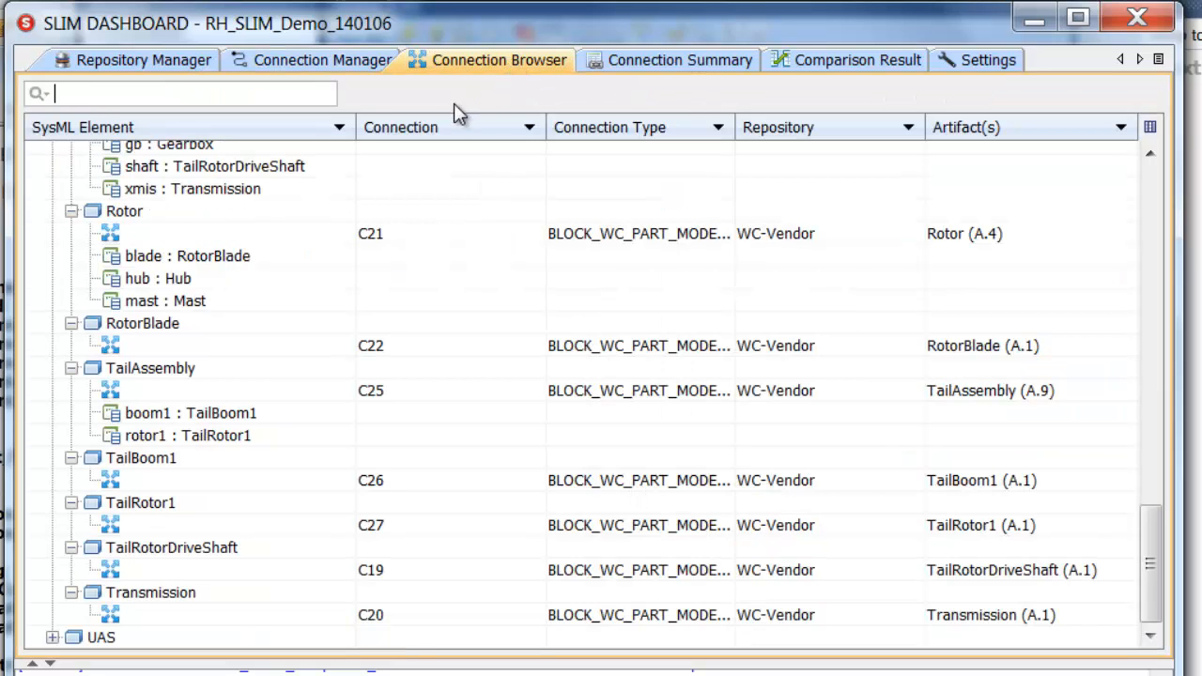
left_click_drag(1161, 543, 1081, 201)
left_click(53, 174)
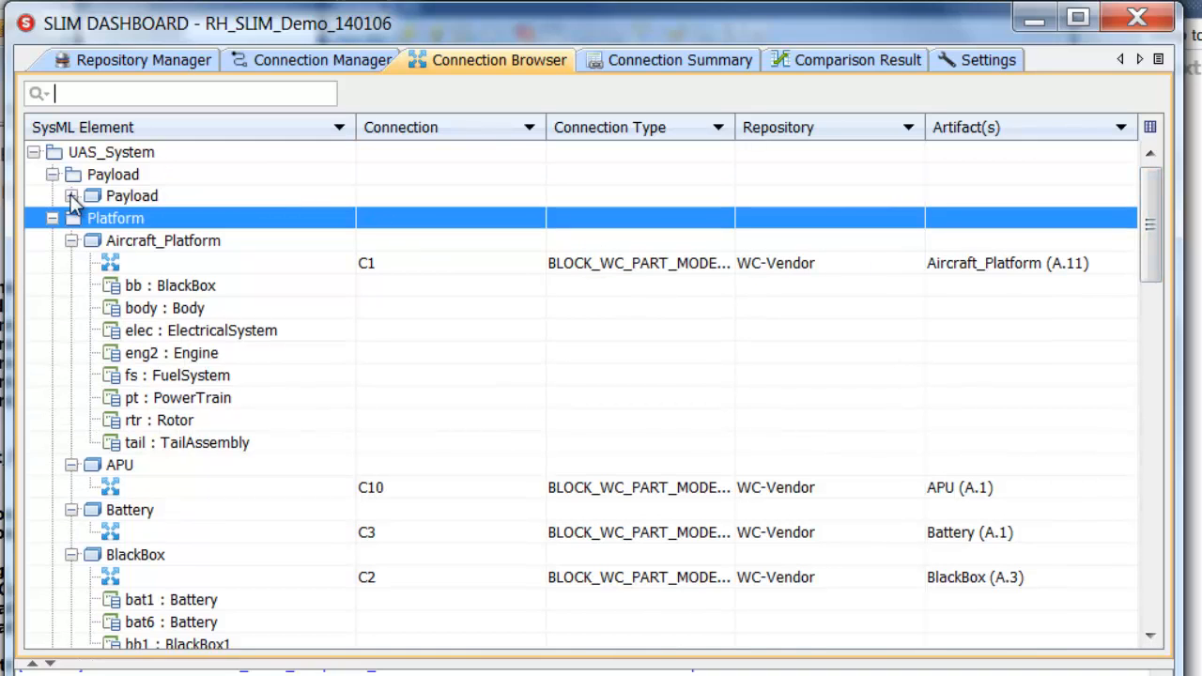
left_click(71, 197)
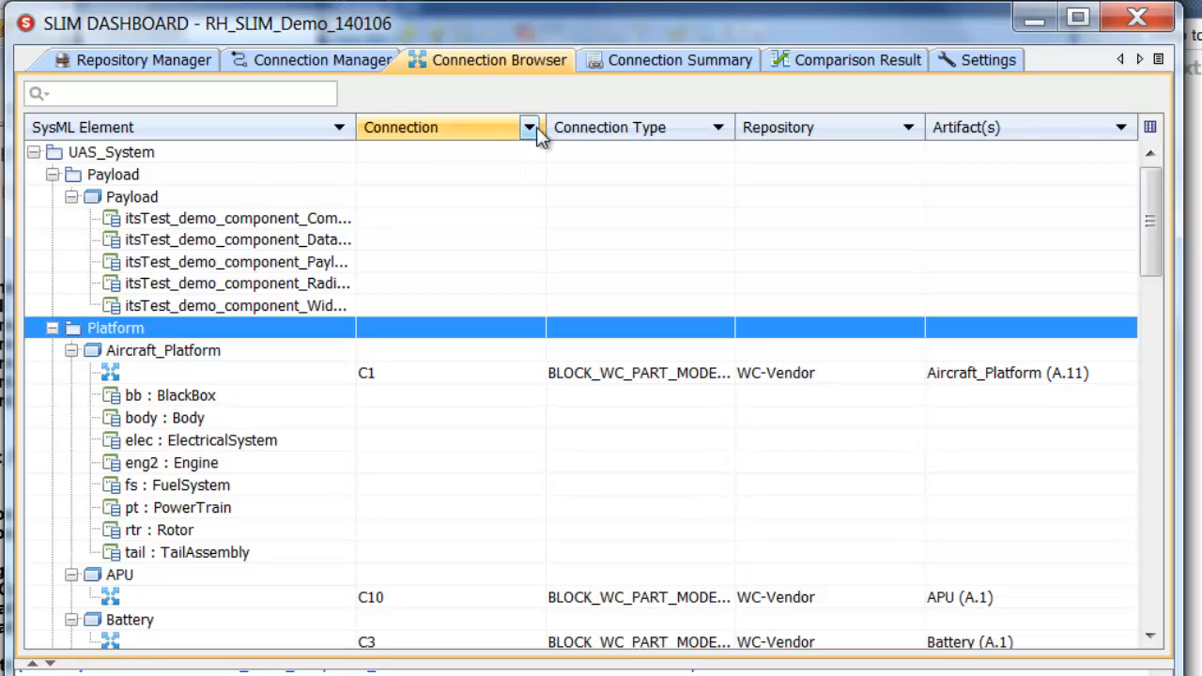
right_click(224, 178)
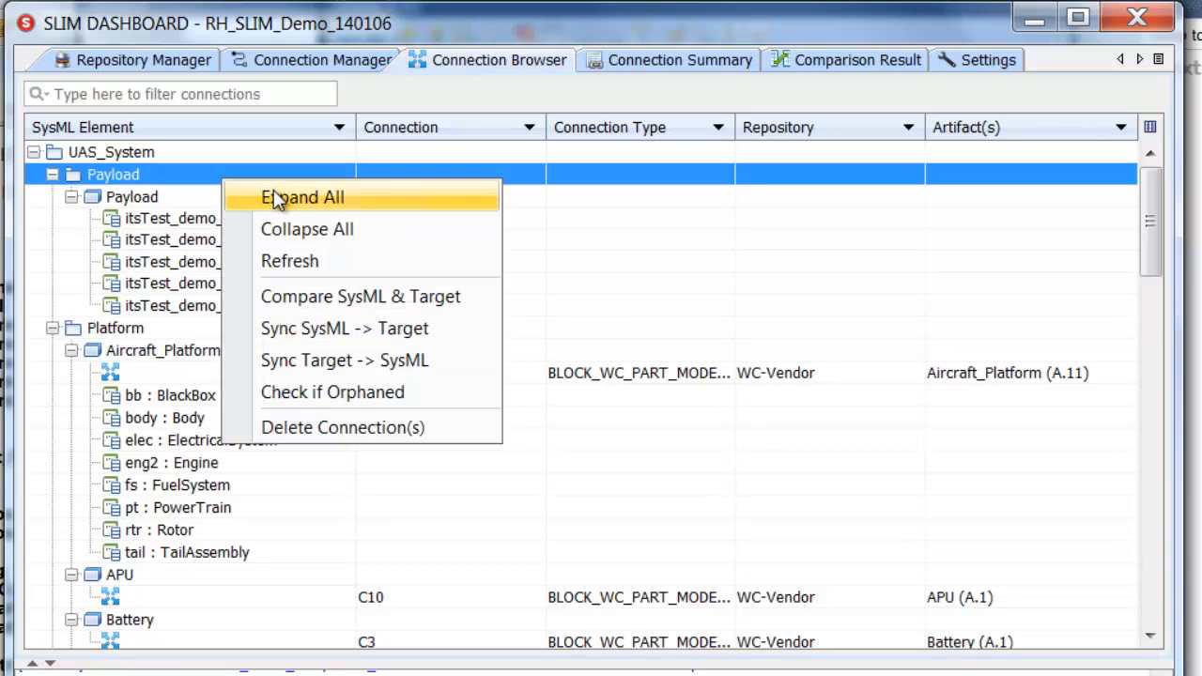
left_click(335, 299)
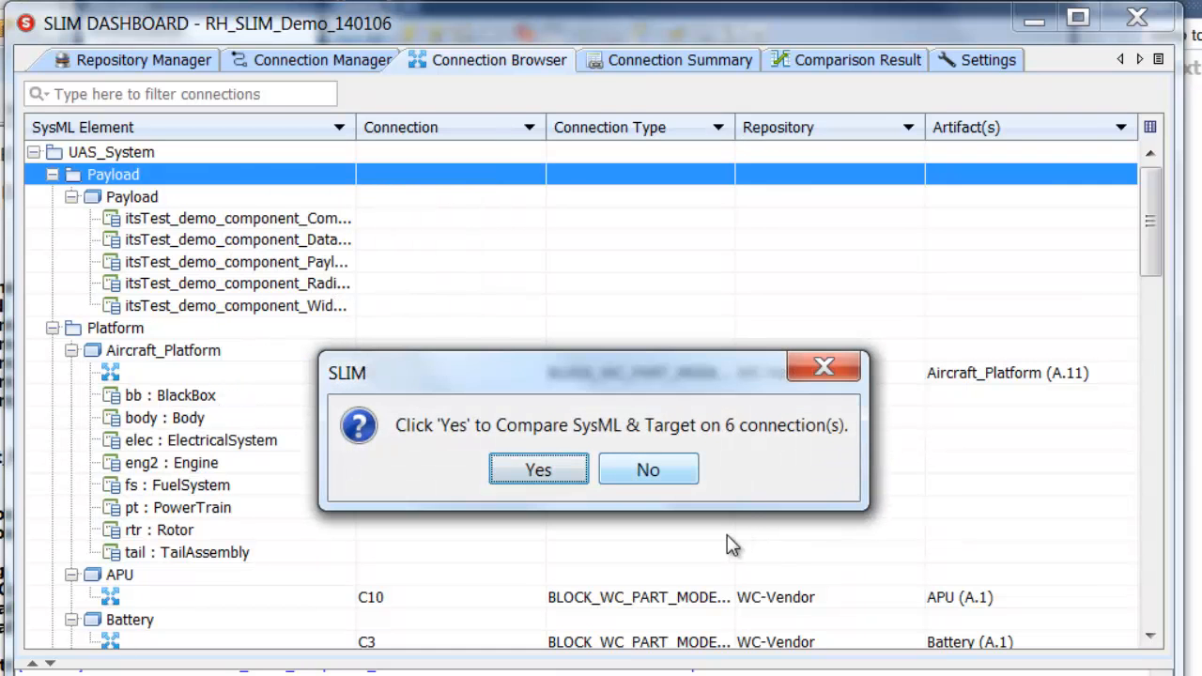
left_click(553, 471)
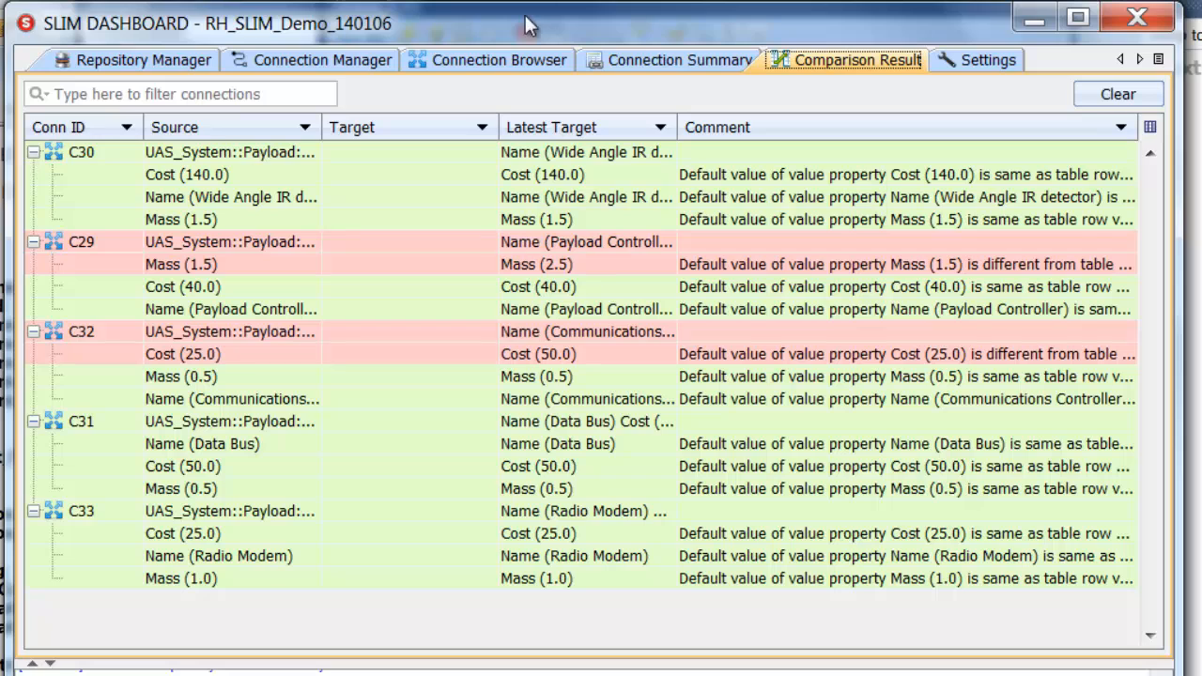
Sync the Communications Controller block from its target to SysML, widening the SysML Element column to show full names
left_click(475, 56)
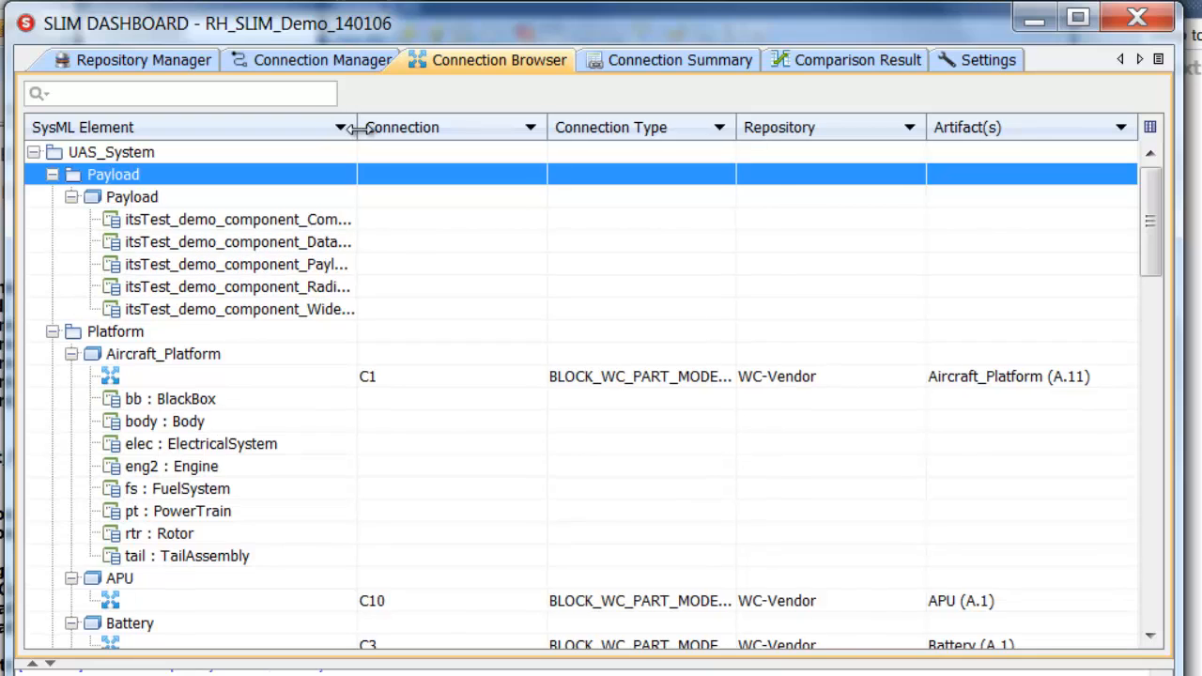
double_click(359, 128)
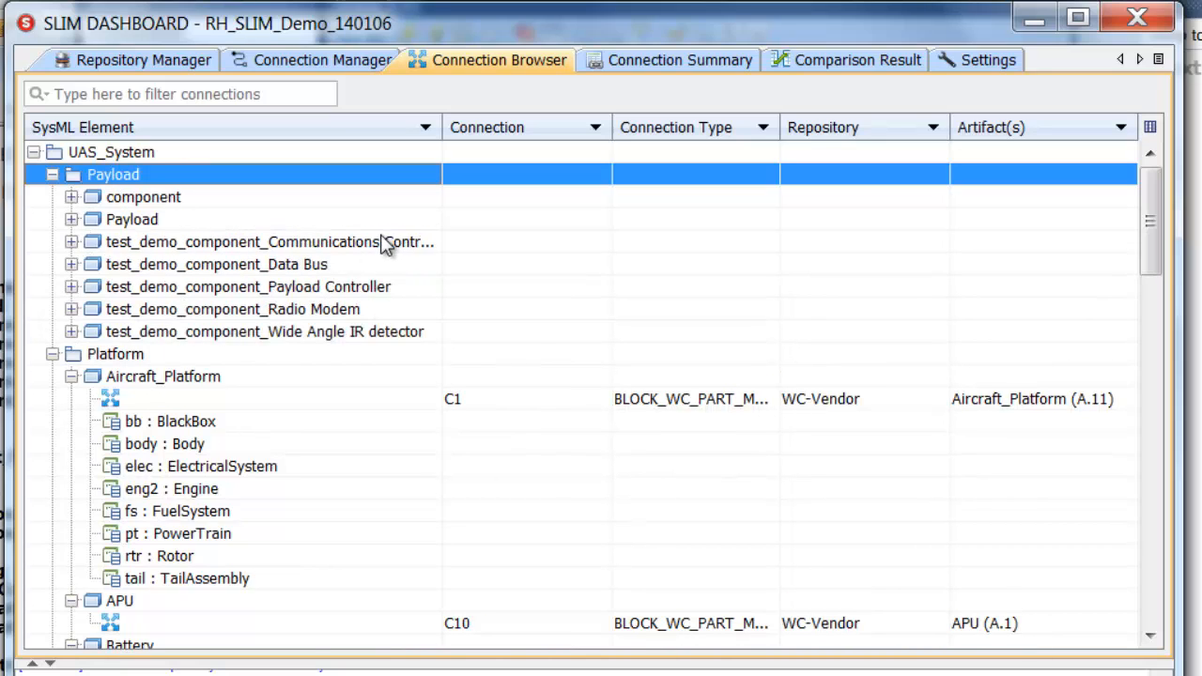
right_click(390, 254)
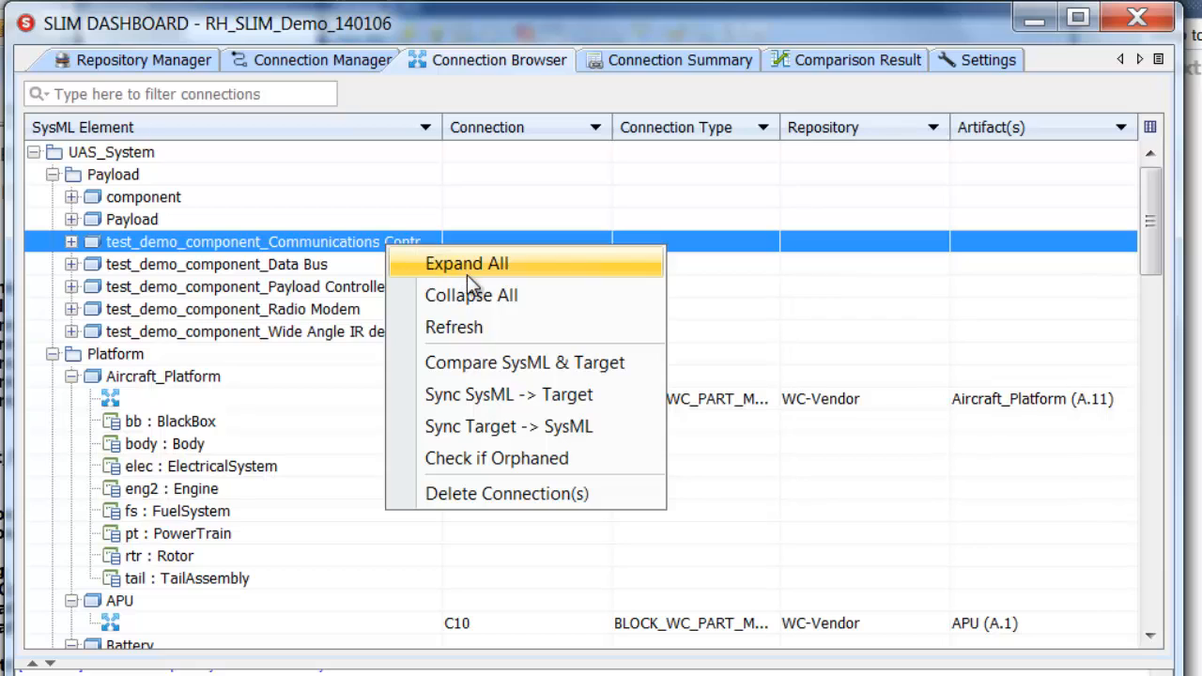
left_click(512, 433)
left_click(528, 460)
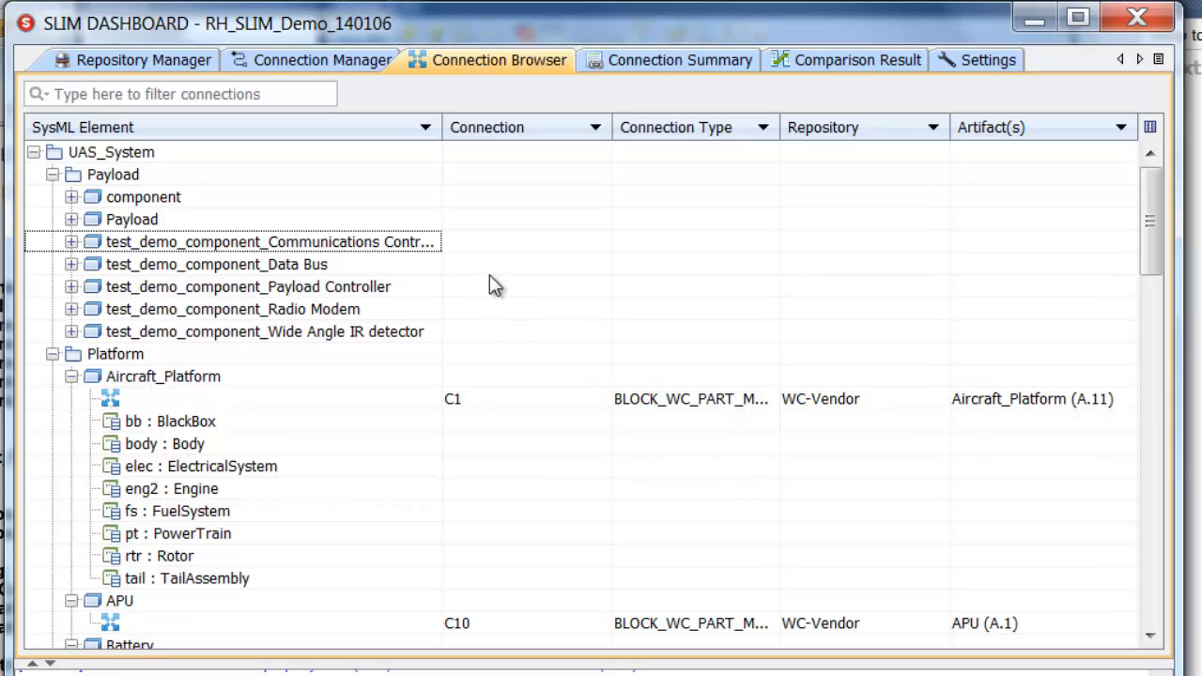
Sync the Payload Controller block from its target to SysML
right_click(401, 285)
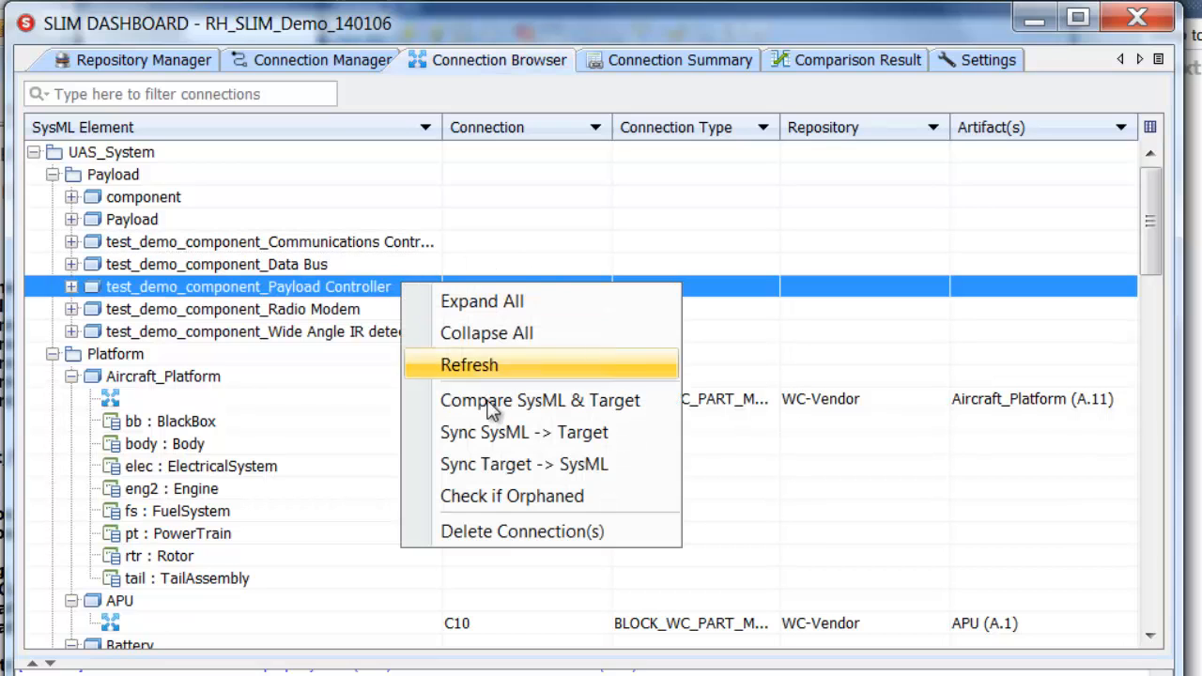
left_click(502, 470)
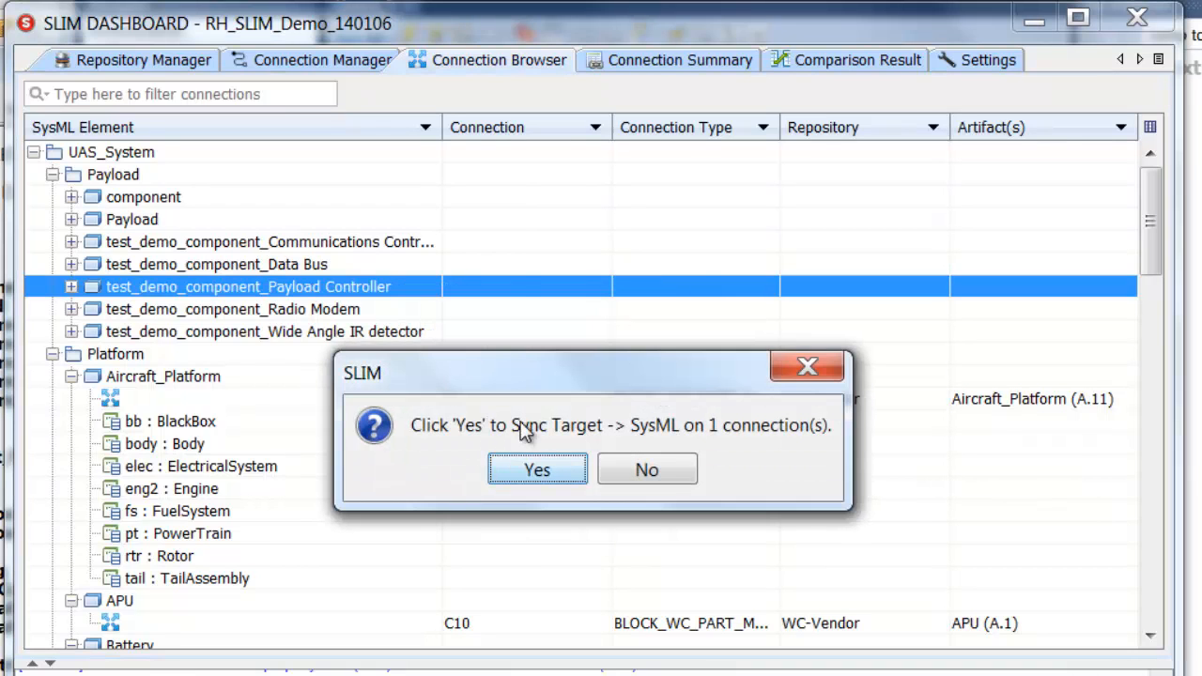
left_click(538, 472)
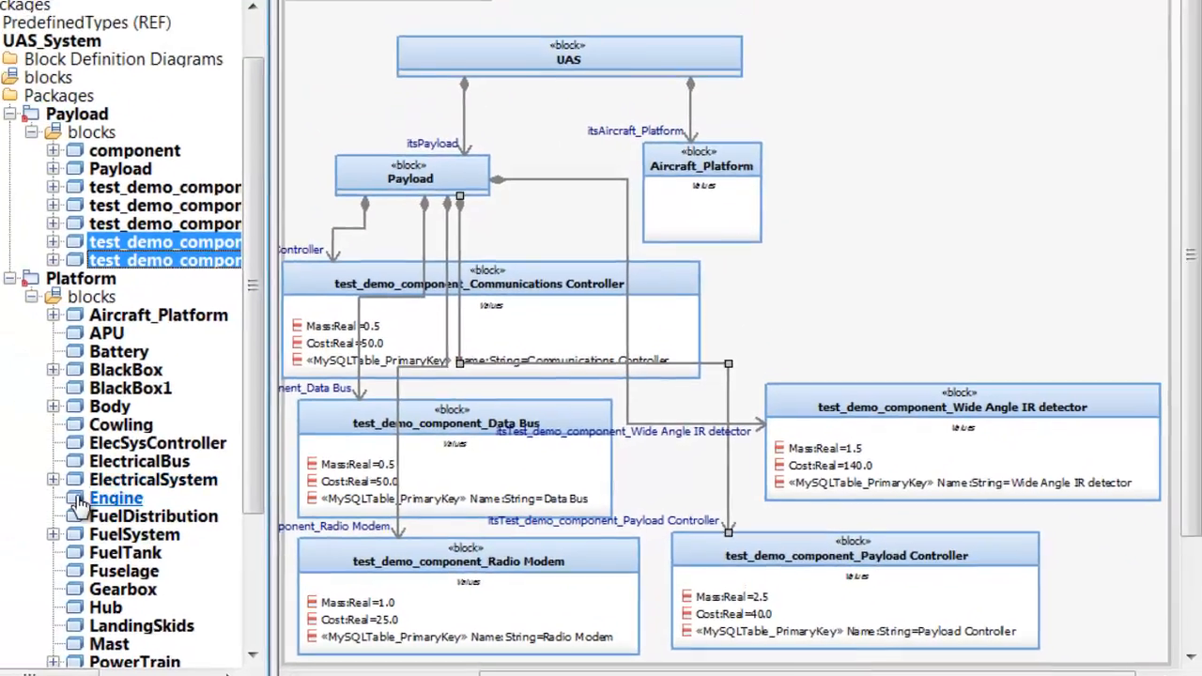
In Rhapsody, add the Engine block to the UAS_BDD diagram and draw another directed composition from Aircraft_Platform to Engine
left_click_drag(81, 505, 840, 306)
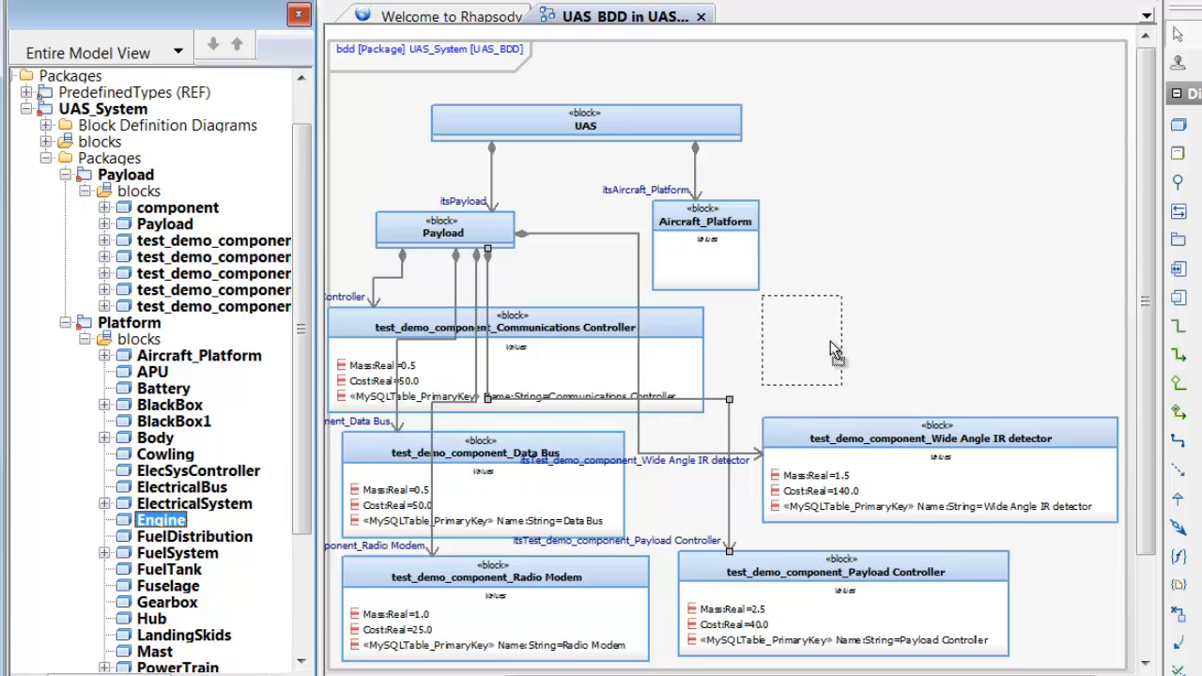
left_click_drag(834, 350, 868, 337)
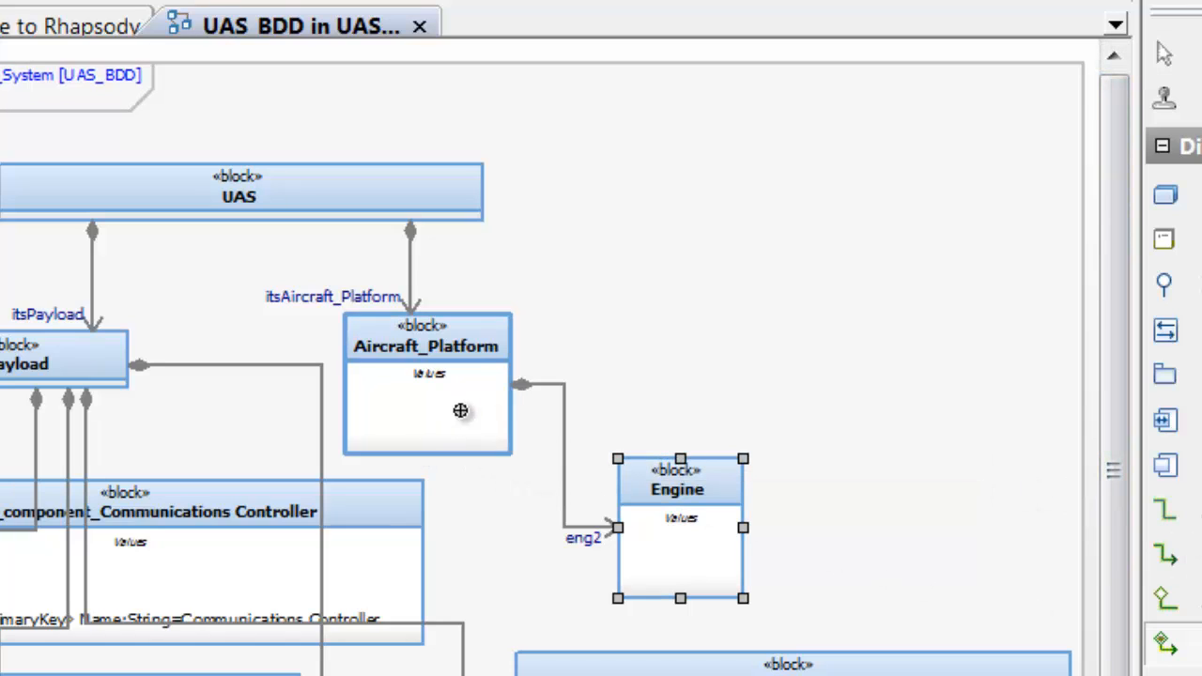
left_click(449, 338)
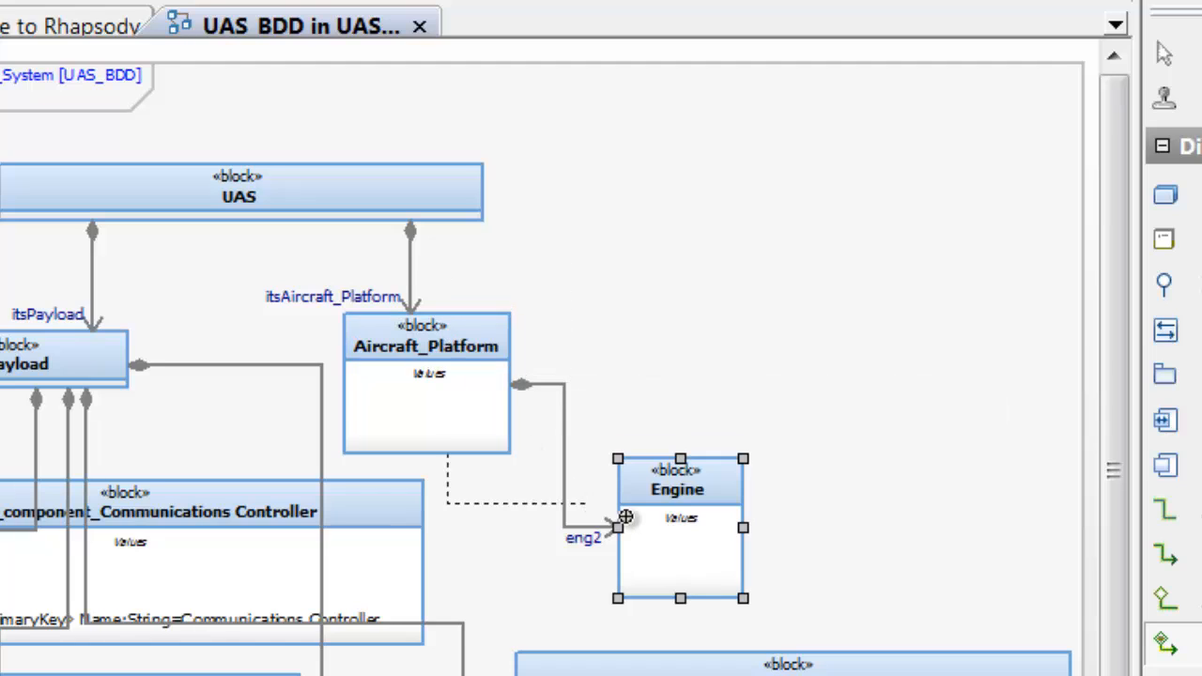
left_click(670, 545)
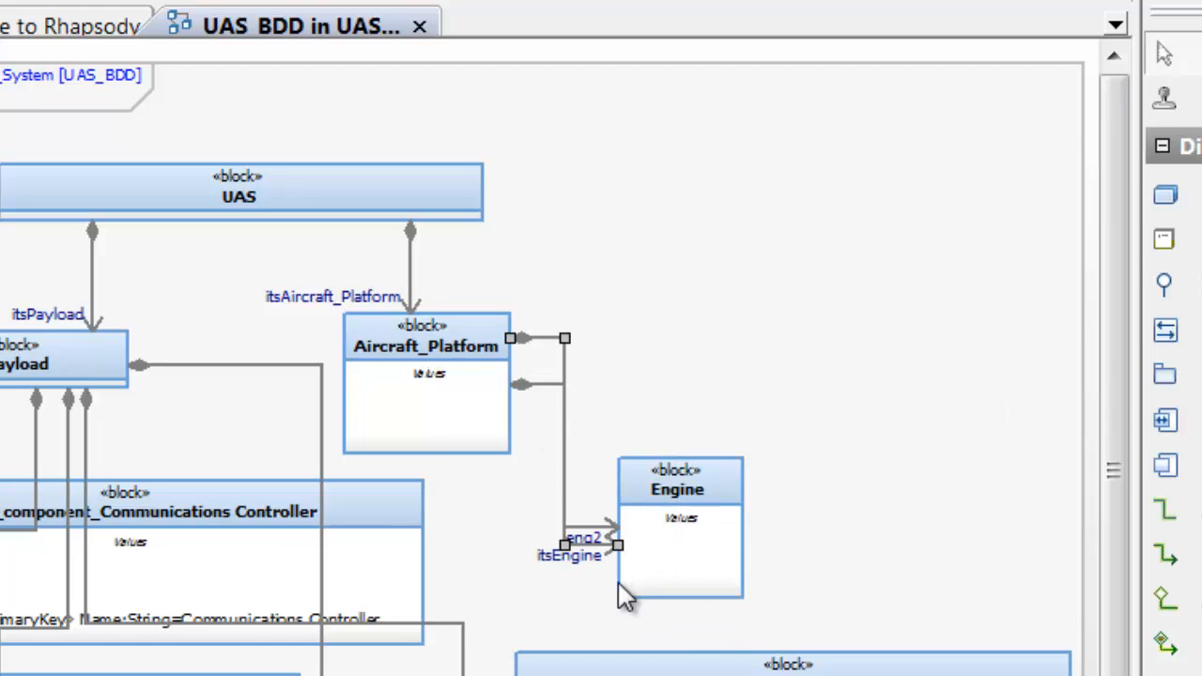
left_click(583, 526)
left_click_drag(598, 532, 604, 492)
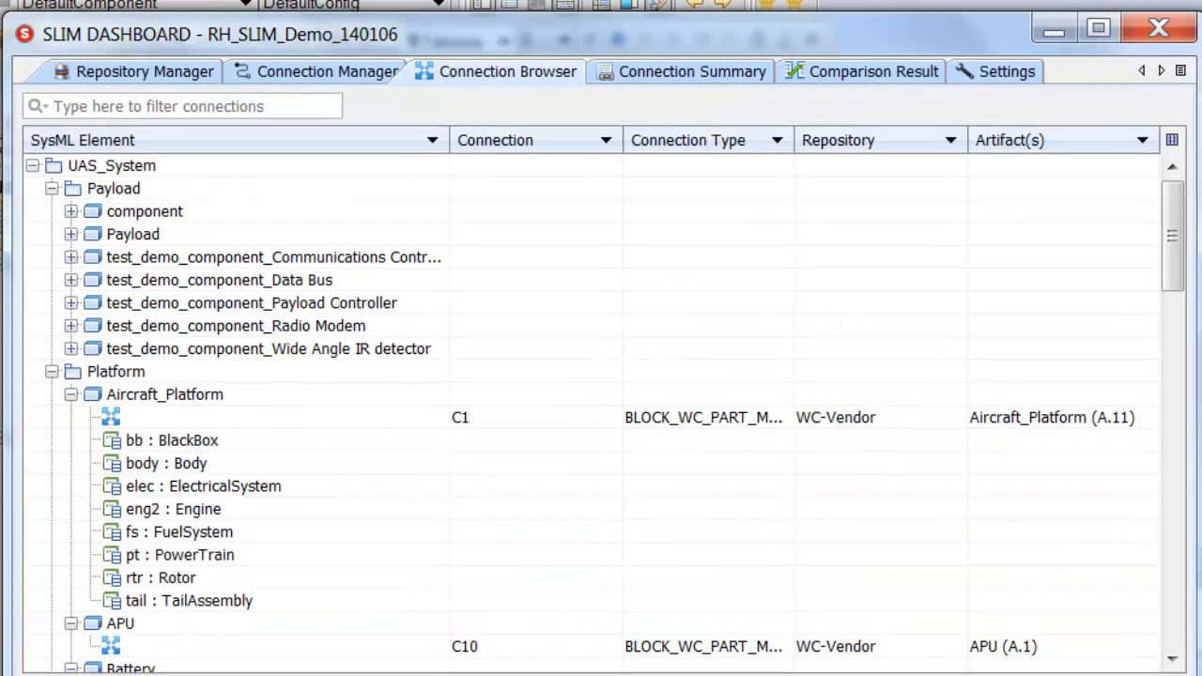
In SLIM Dashboard, compare the Platform package with its Windchill targets and review the comparison results through to the end
left_click(251, 303)
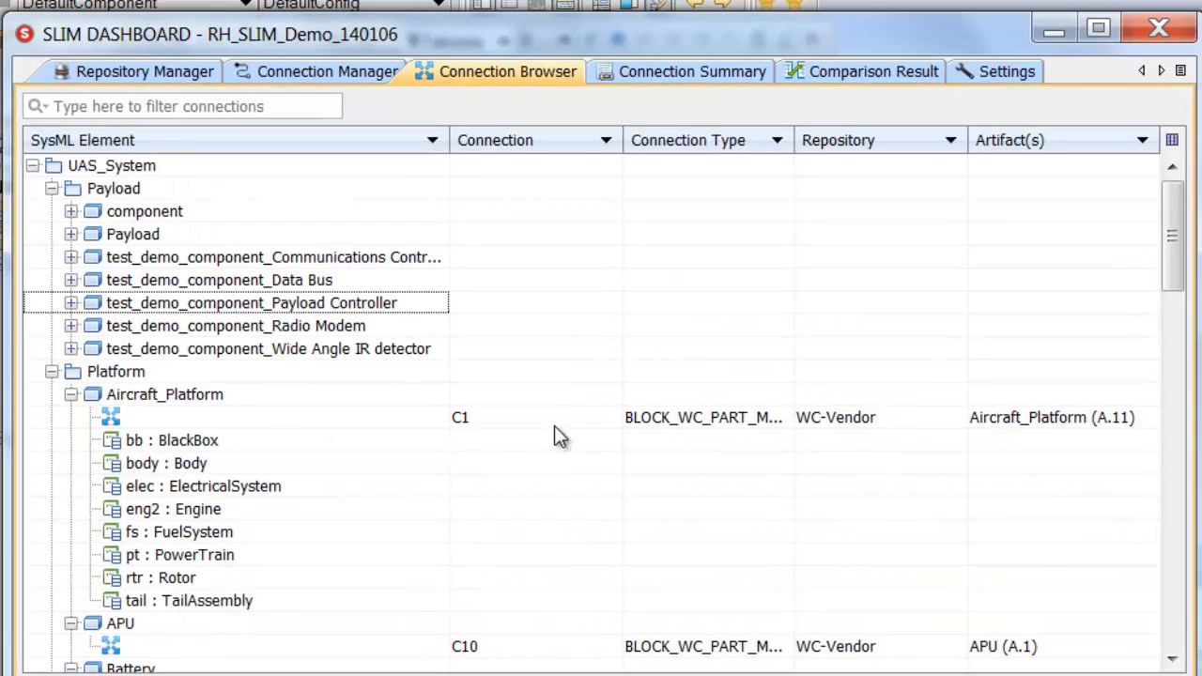
right_click(214, 372)
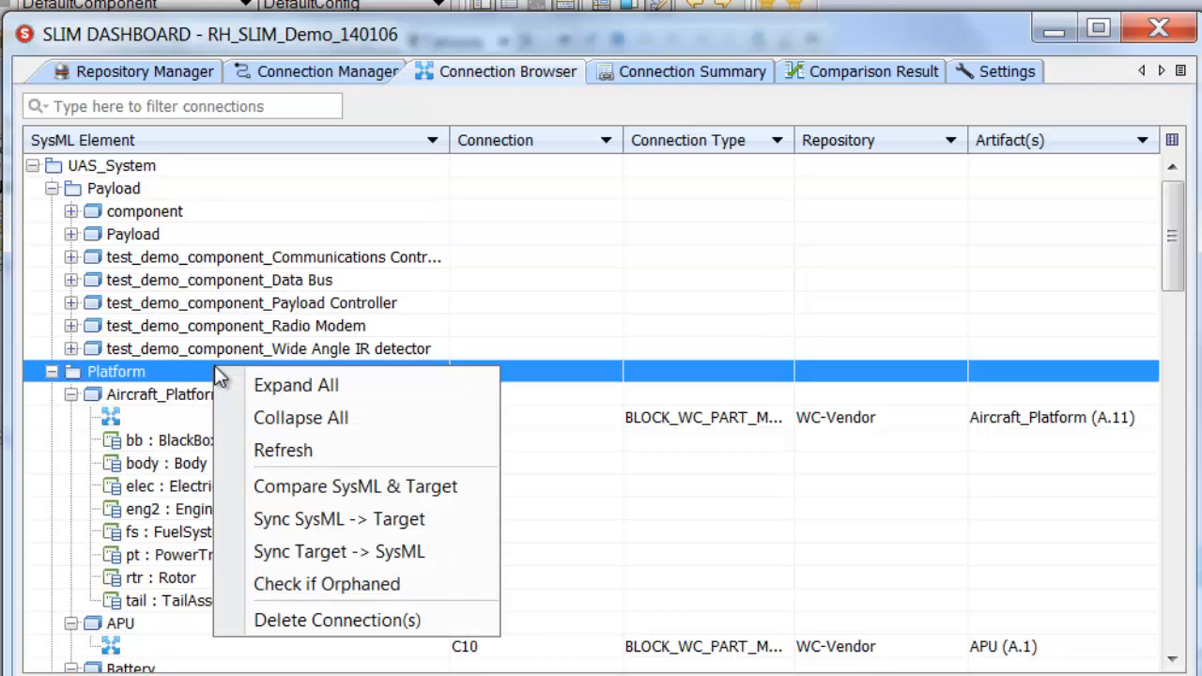
left_click(306, 483)
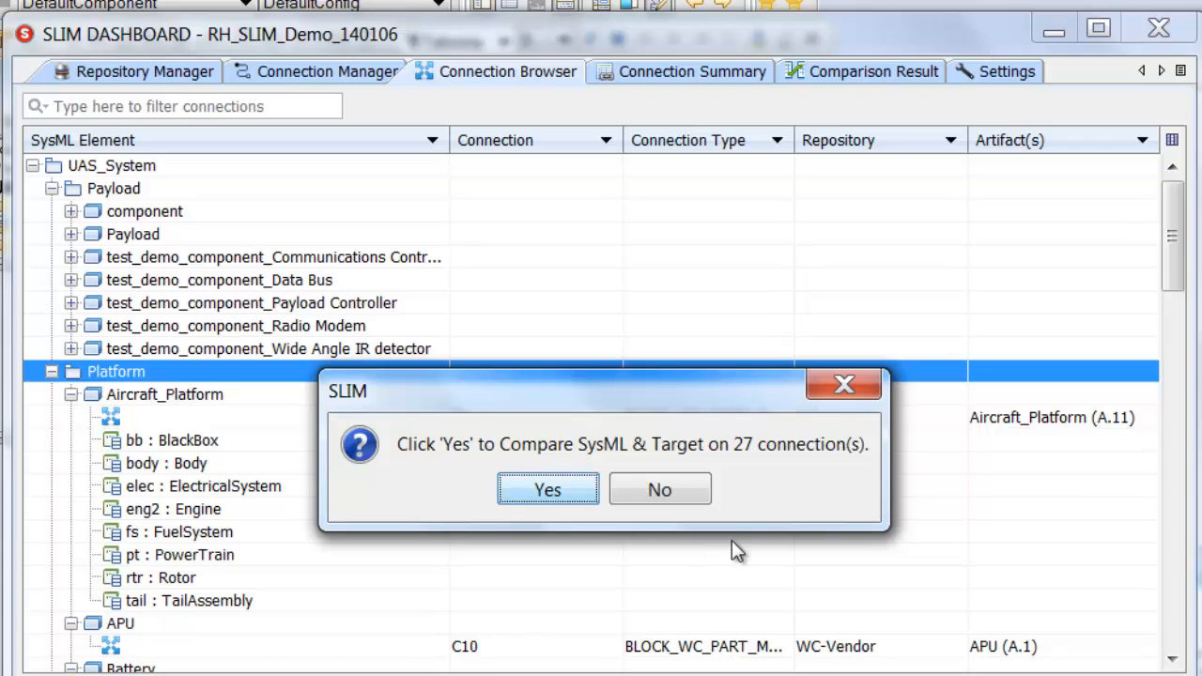
left_click(564, 491)
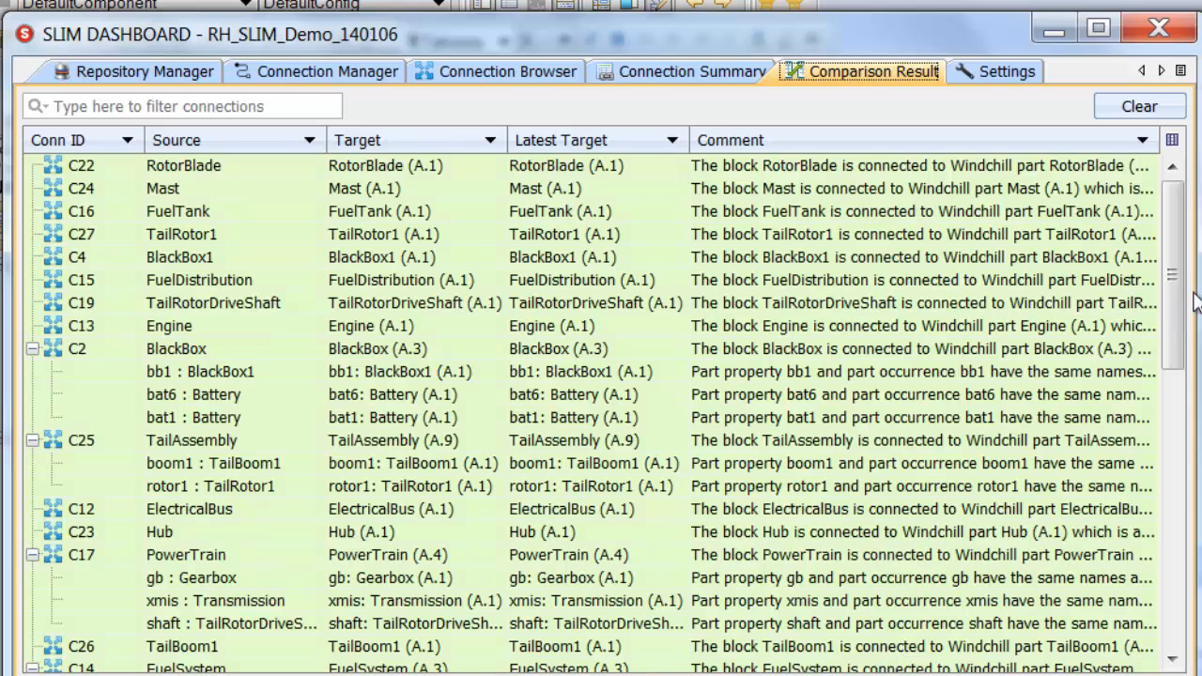
left_click_drag(1176, 306, 1196, 610)
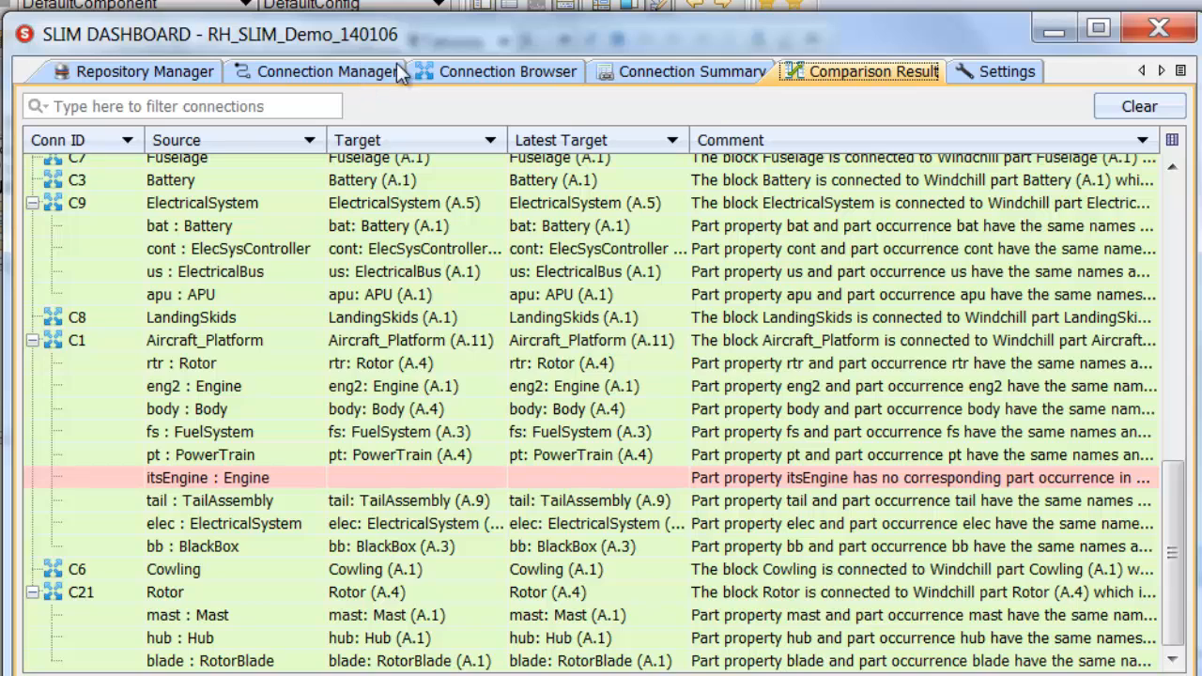
Sync the Aircraft_Platform block's connection C1 from SysML to its Windchill target
left_click(479, 70)
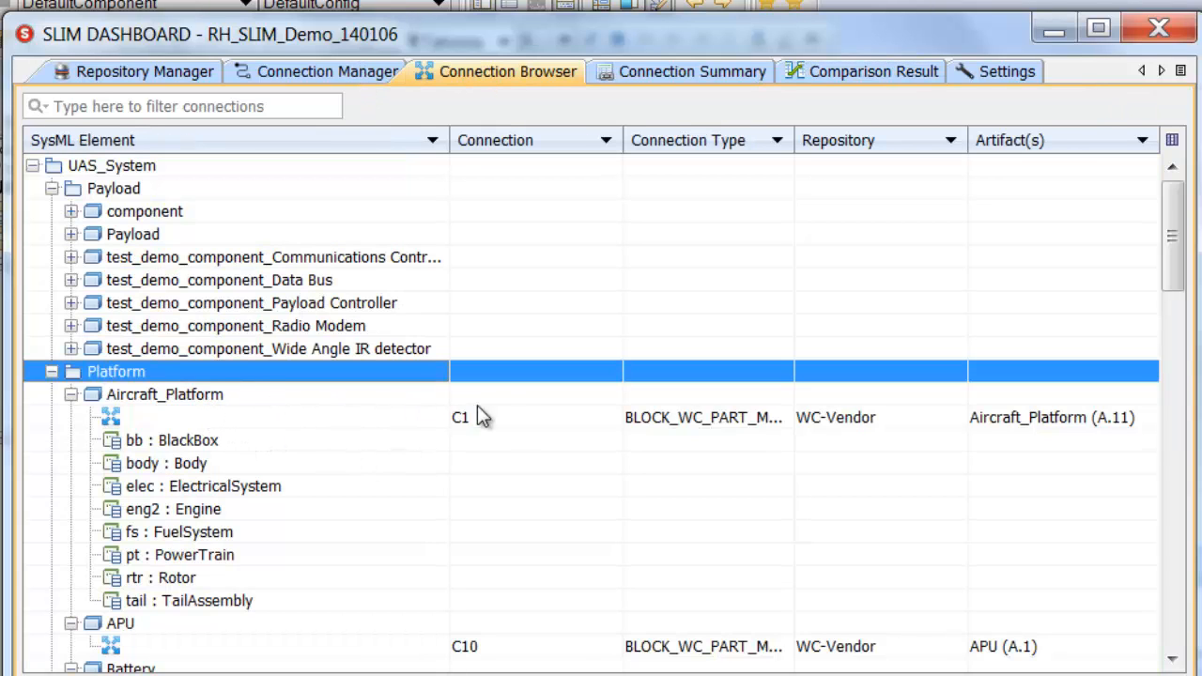
right_click(516, 428)
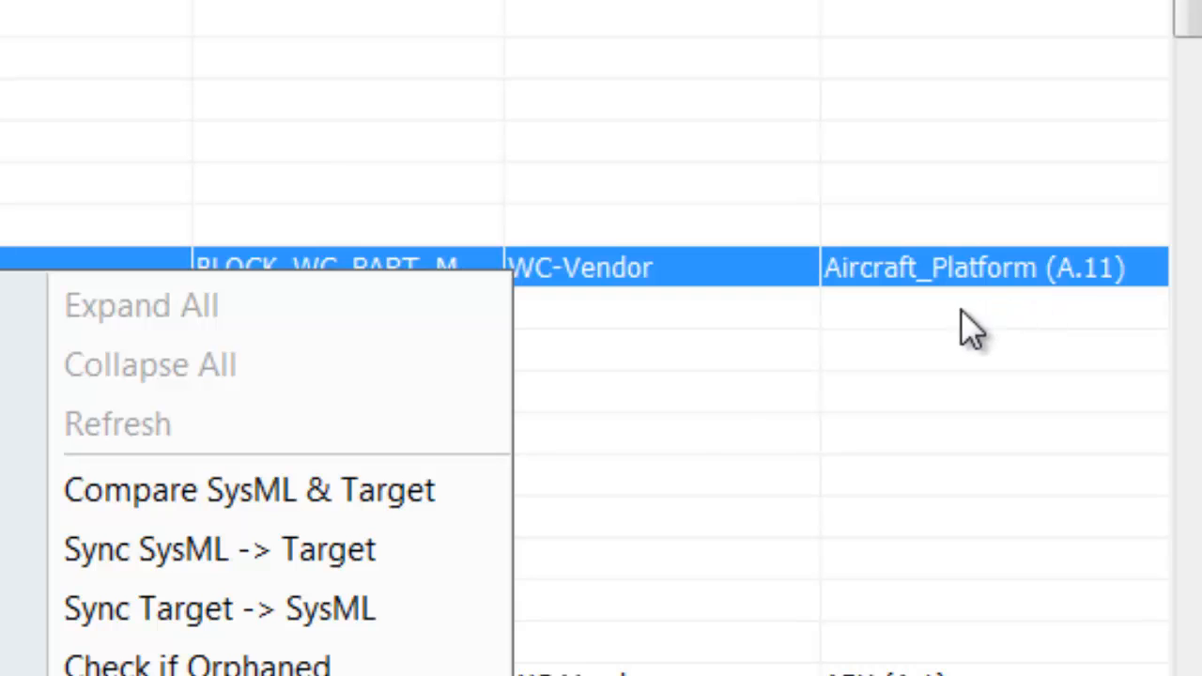
left_click(233, 552)
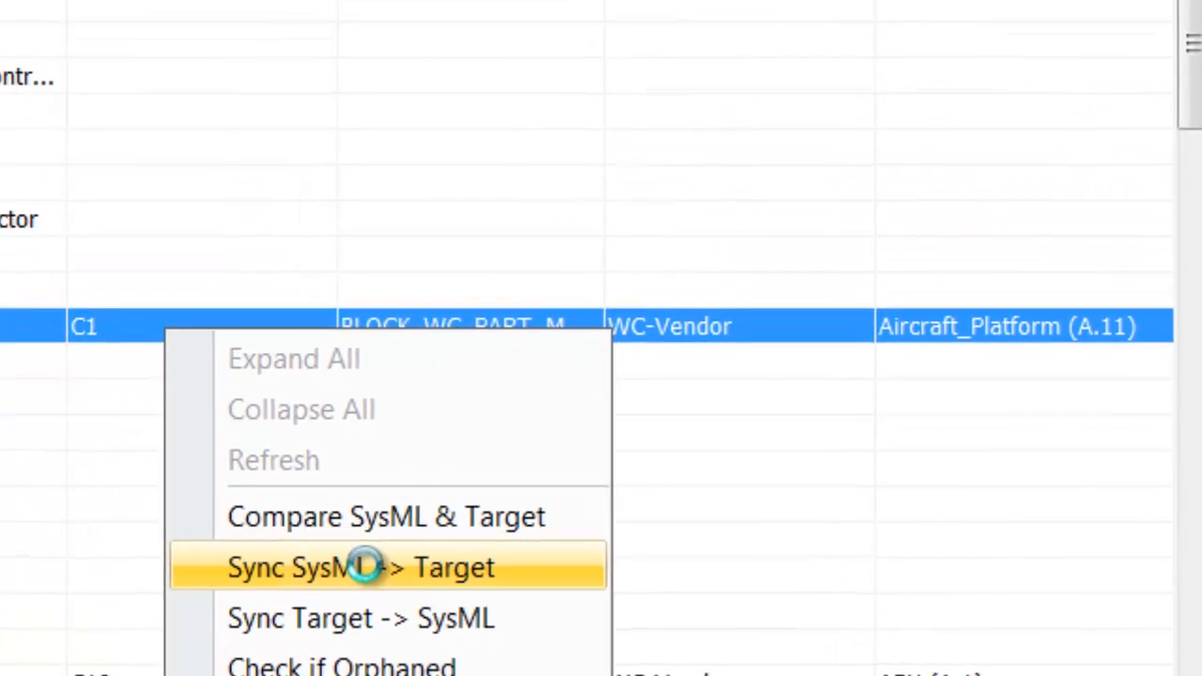
left_click(278, 453)
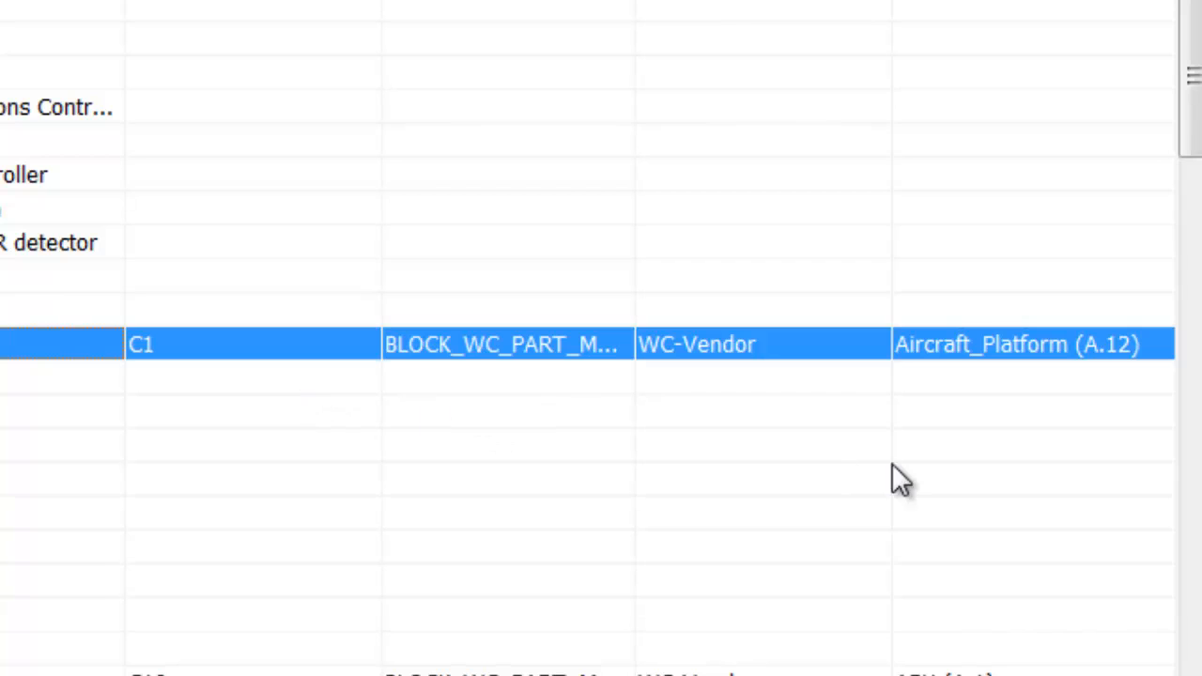
left_click(1068, 311)
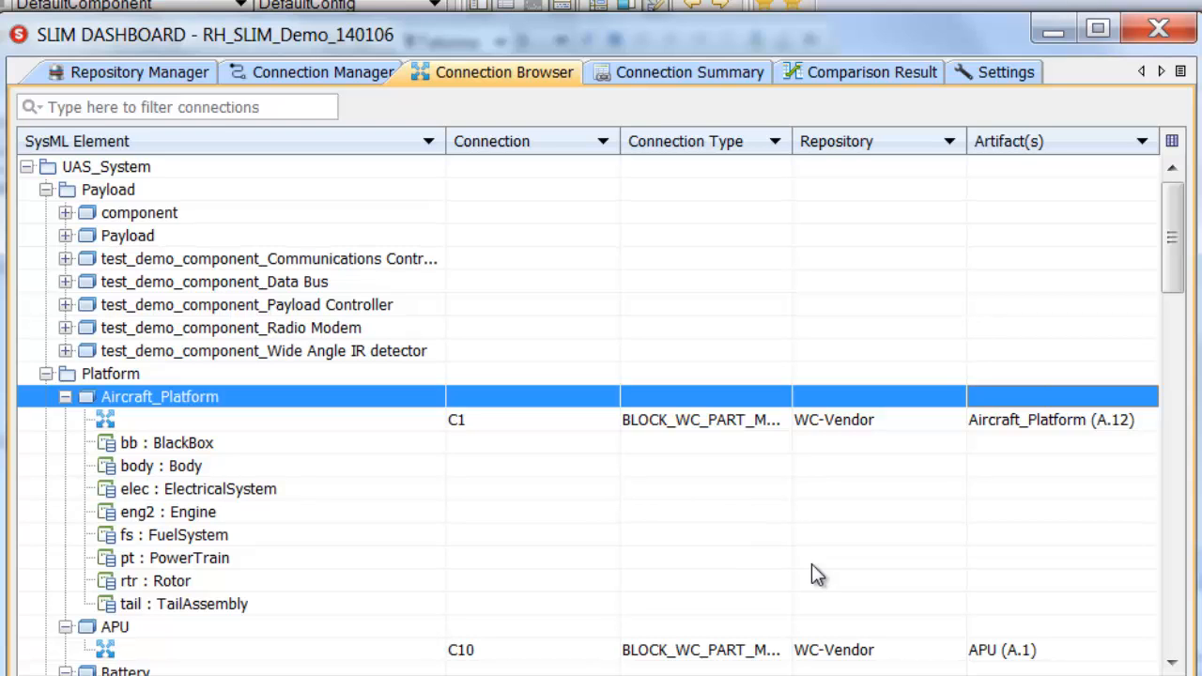
Load the Teamcenter repository TC-User in the Connection Manager and expand its Home folder
left_click(270, 77)
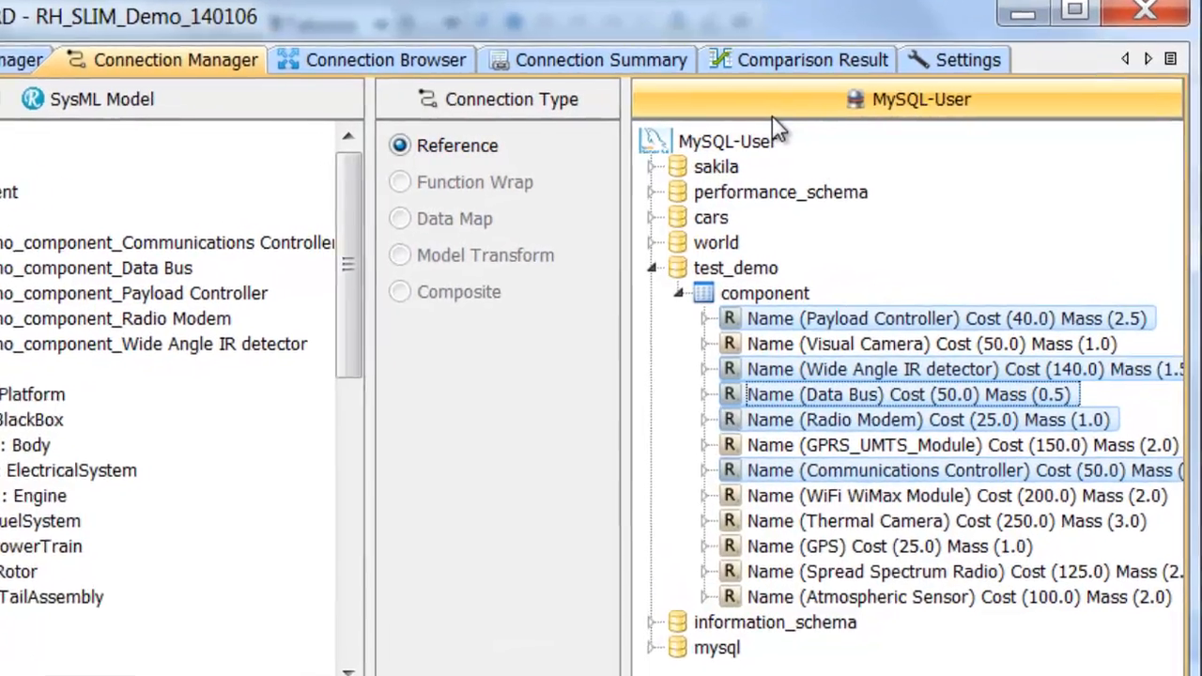
left_click(837, 121)
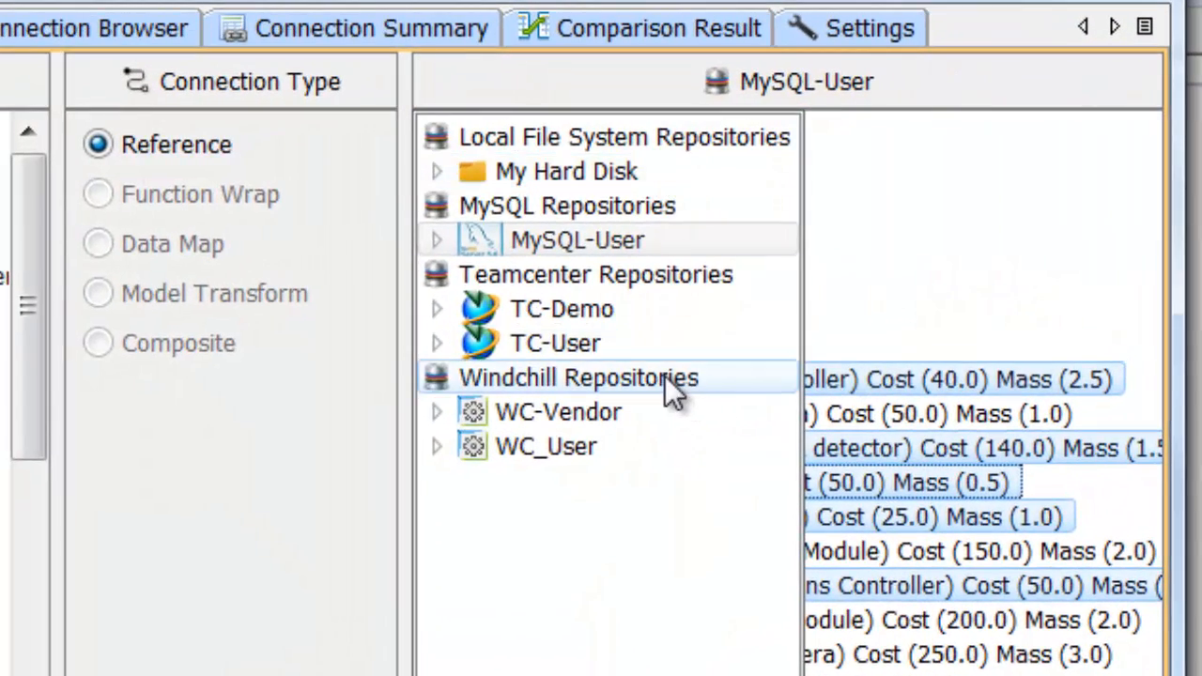
left_click(573, 349)
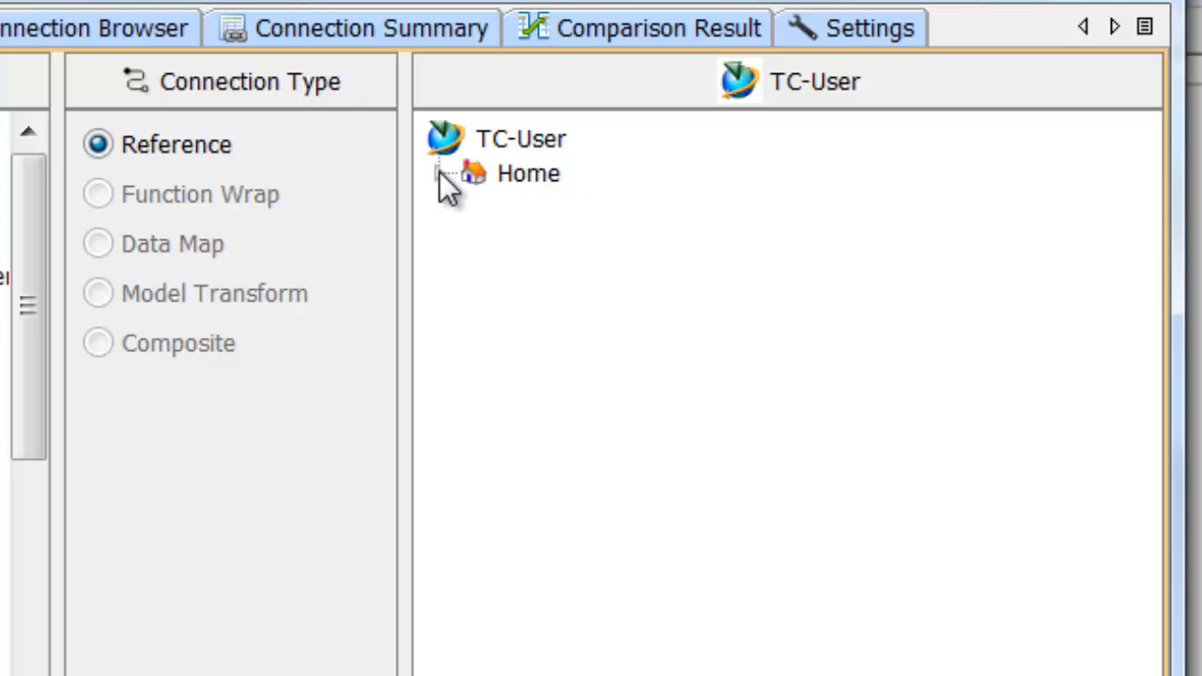
left_click(438, 175)
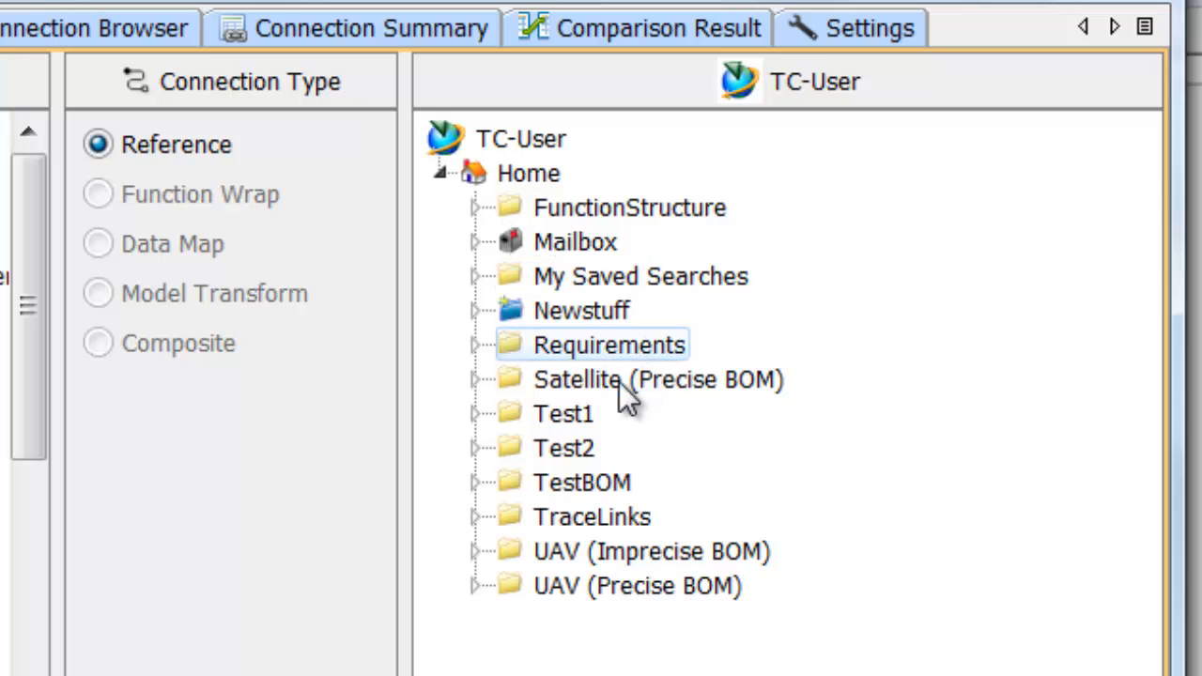
Generate a SysML requirement in the UAS_System package from REQ-000909-Speed Requirement in TC-User's SysML Requirements folder
left_click(473, 345)
left_click(512, 483)
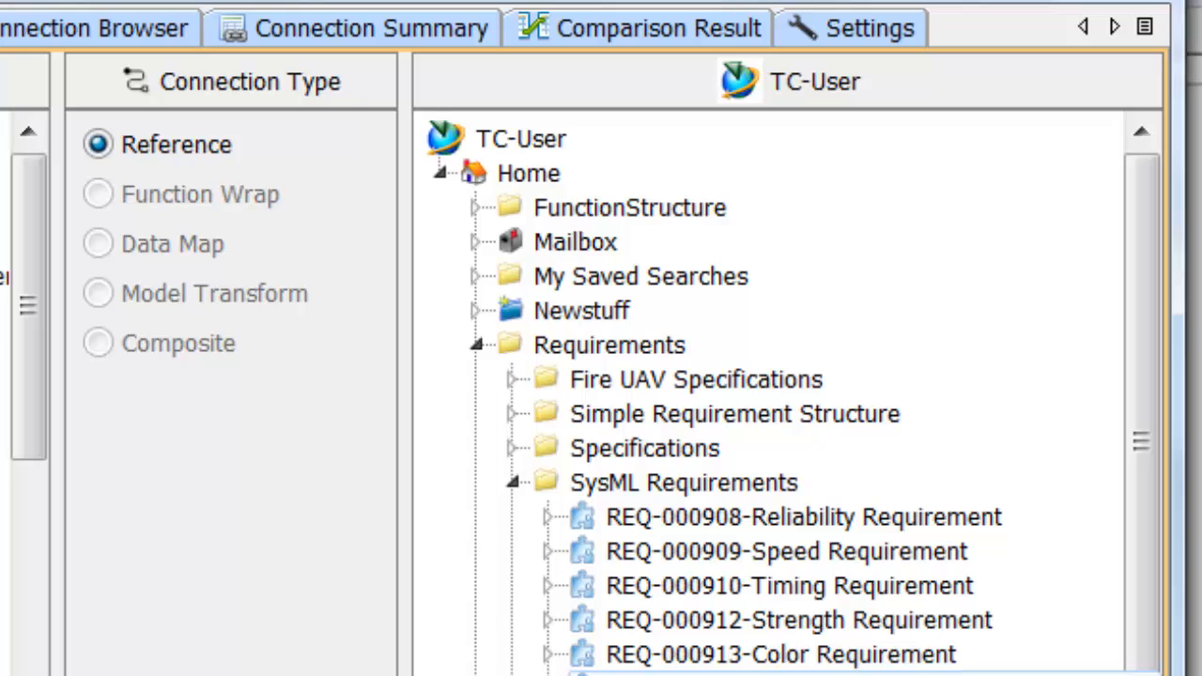
left_click(713, 554)
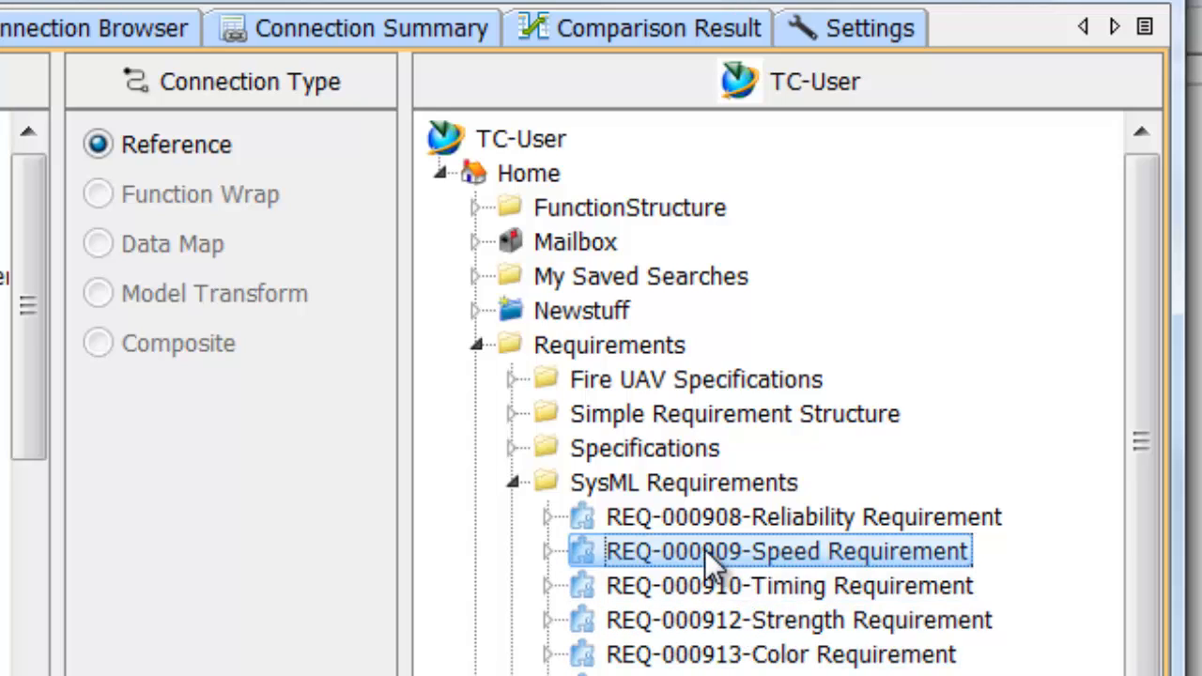
left_click_drag(704, 549, 491, 102)
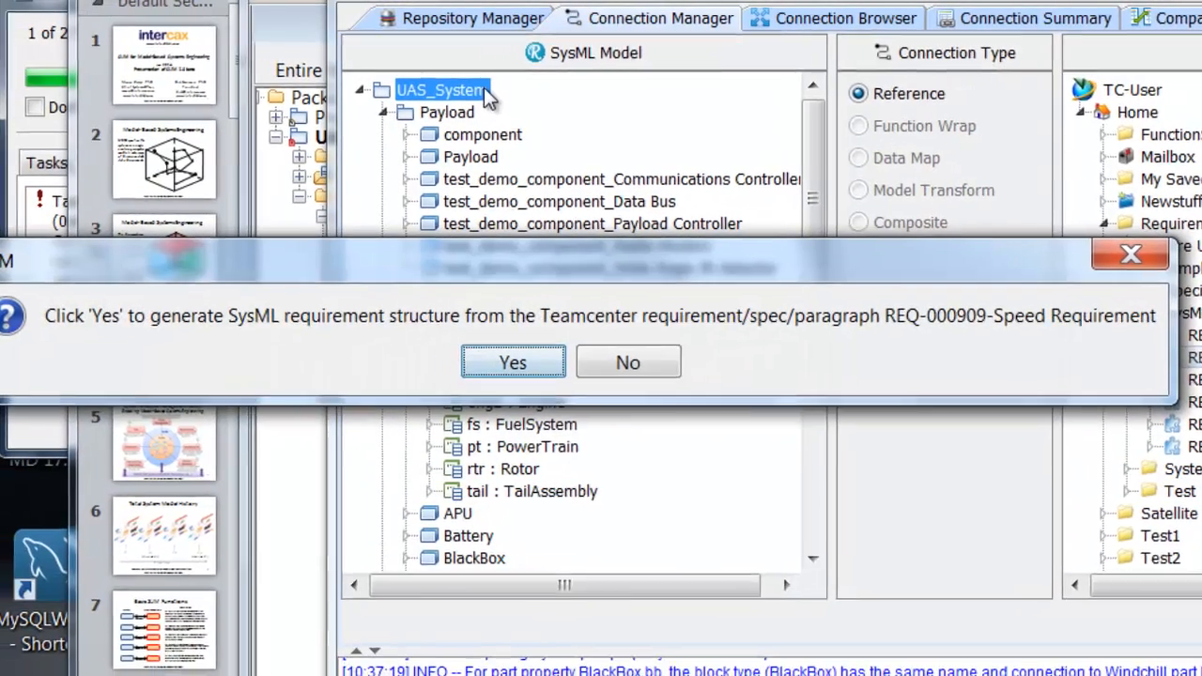
left_click(524, 355)
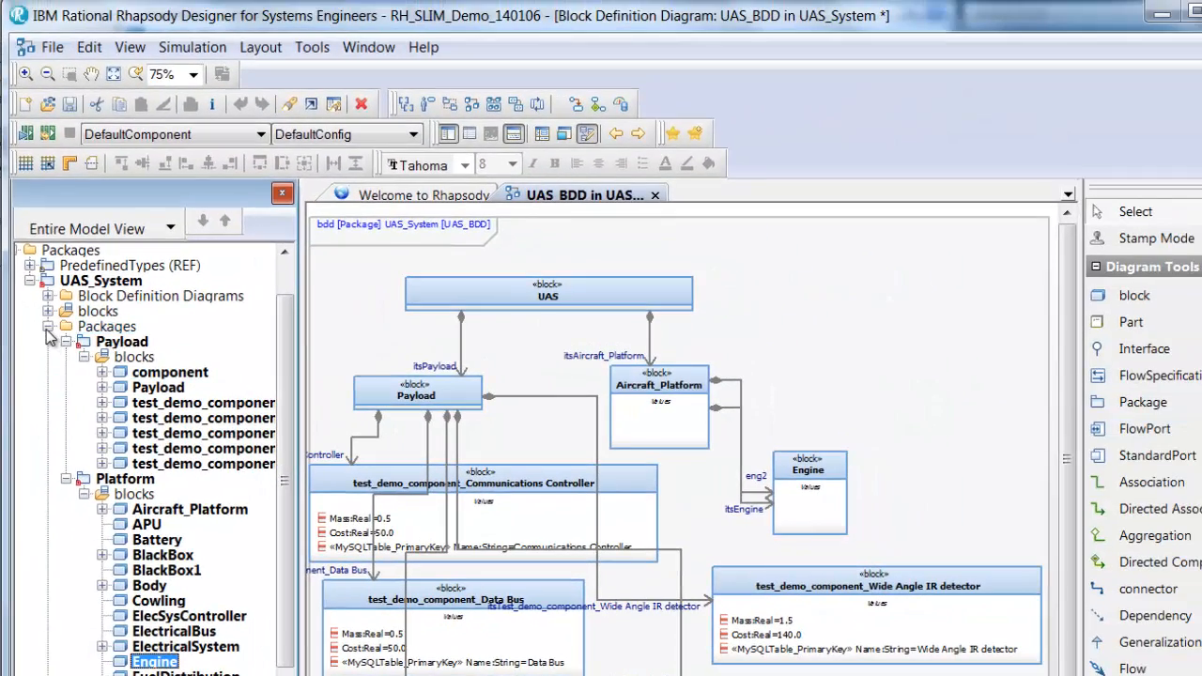
In Rhapsody, place REQ-000909 - Speed Requirement in the UAS_BDD diagram, above and beside the Engine block, and link Engine to it
left_click(48, 326)
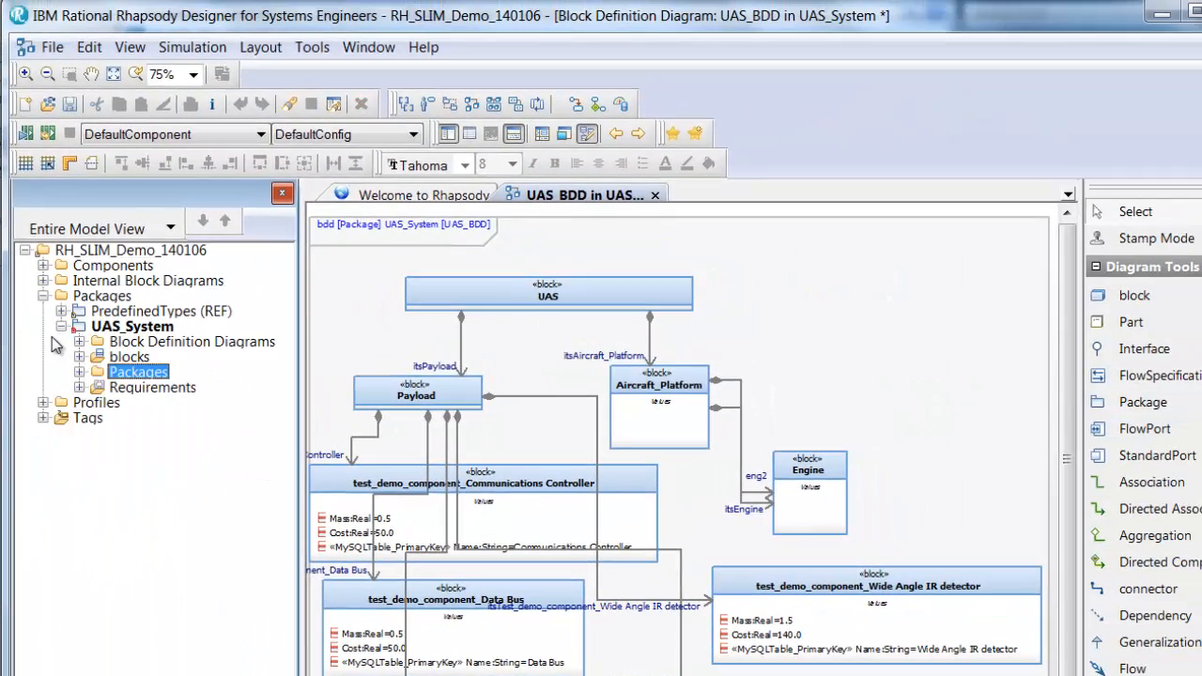
left_click(79, 386)
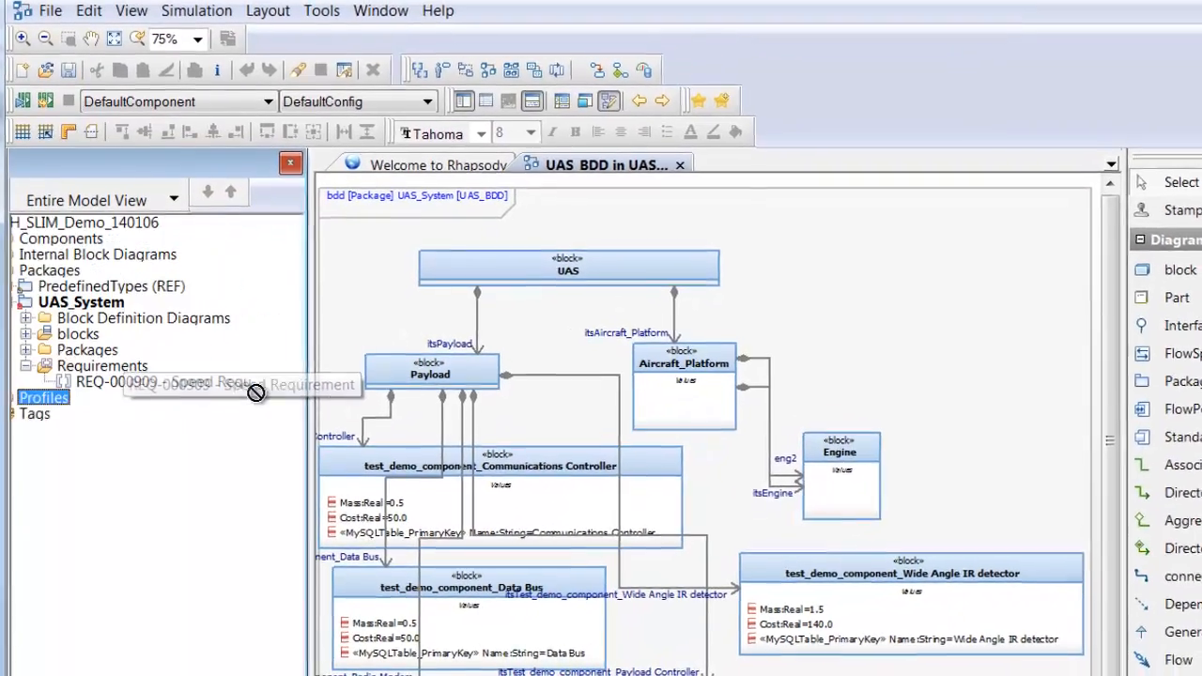
left_click_drag(156, 409, 872, 393)
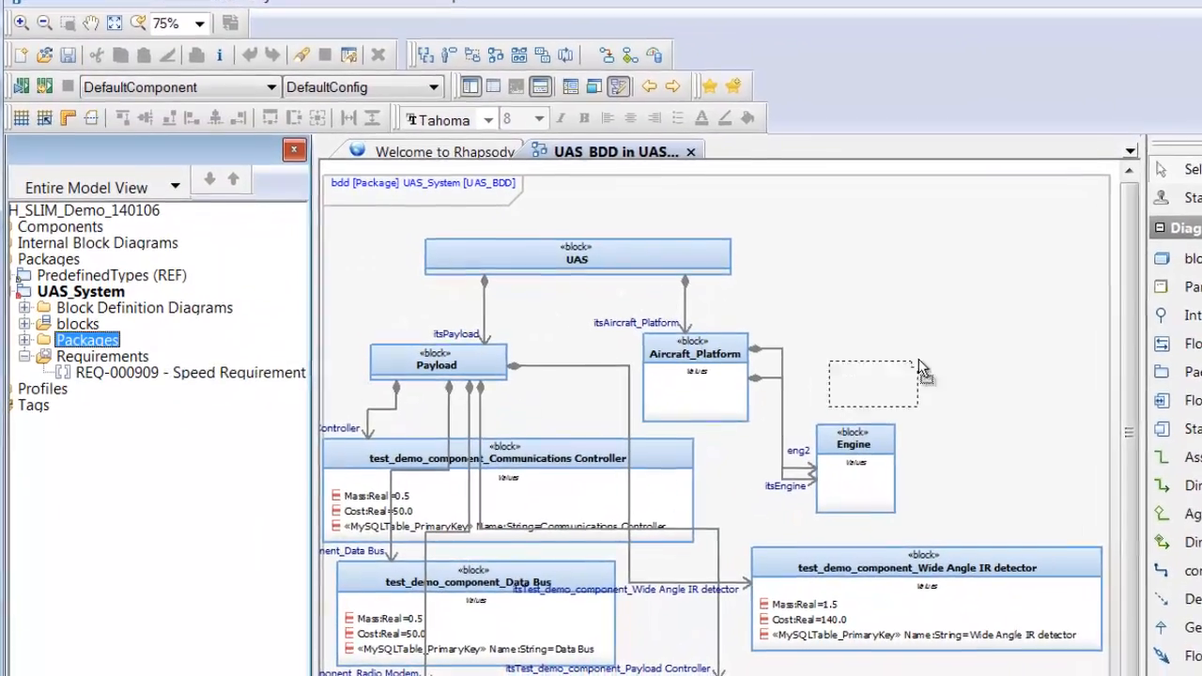
left_click_drag(919, 359, 1028, 282)
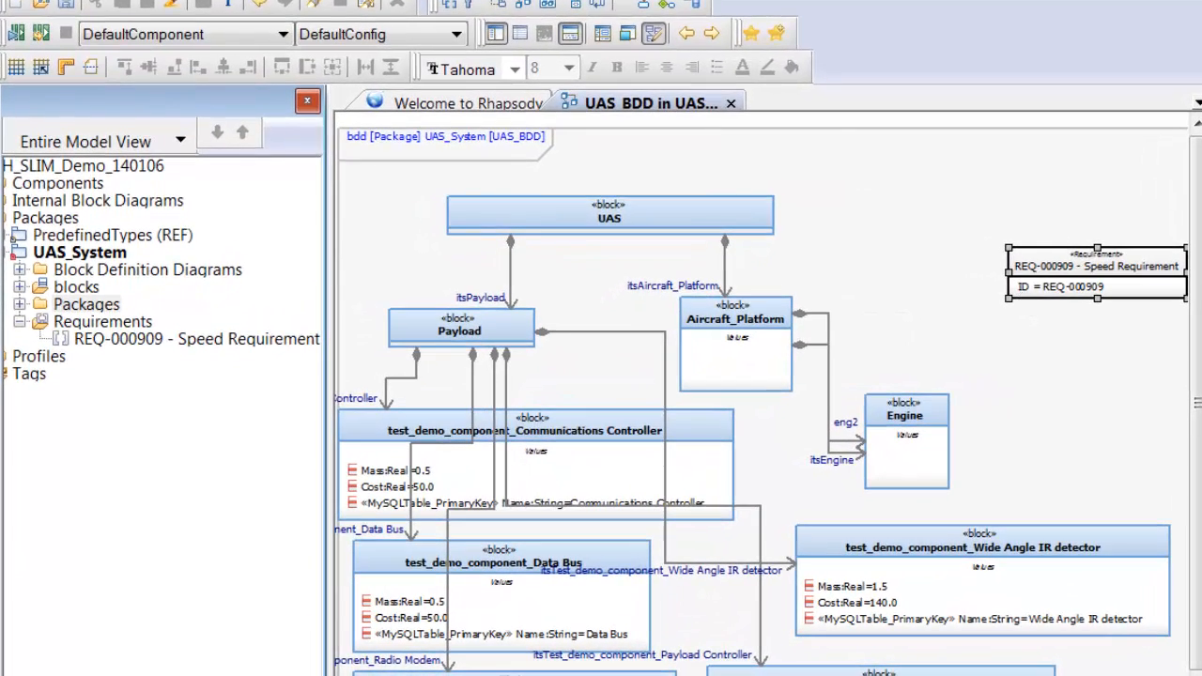
left_click(1058, 441)
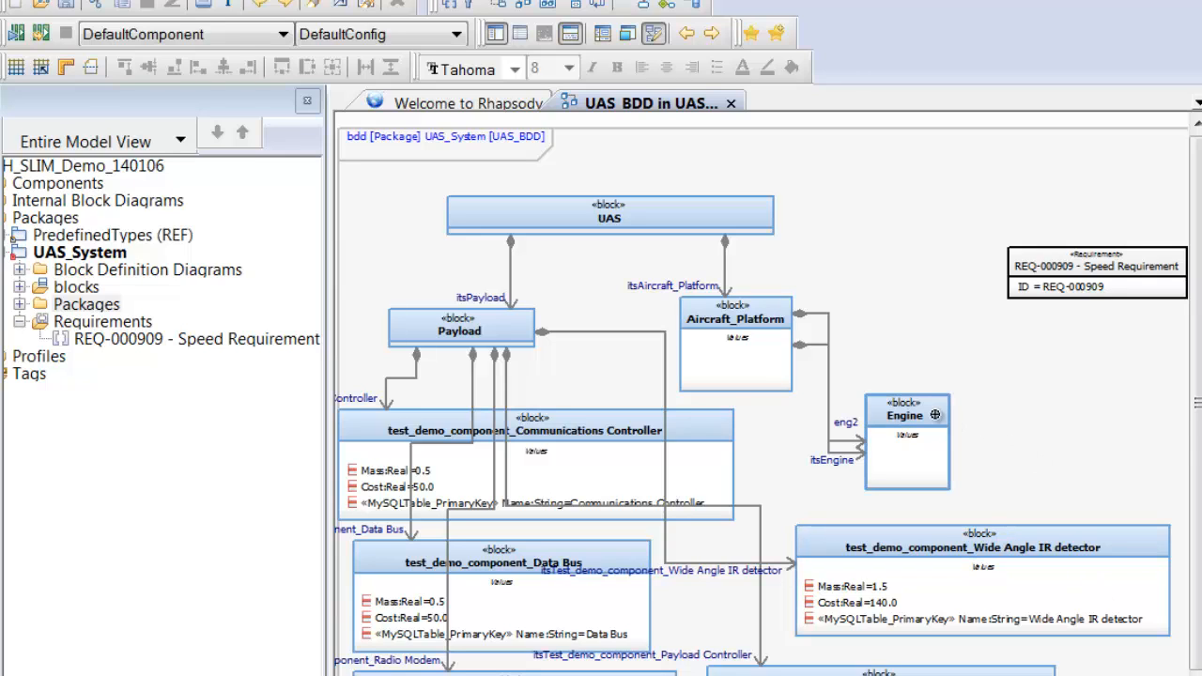
left_click(1031, 260)
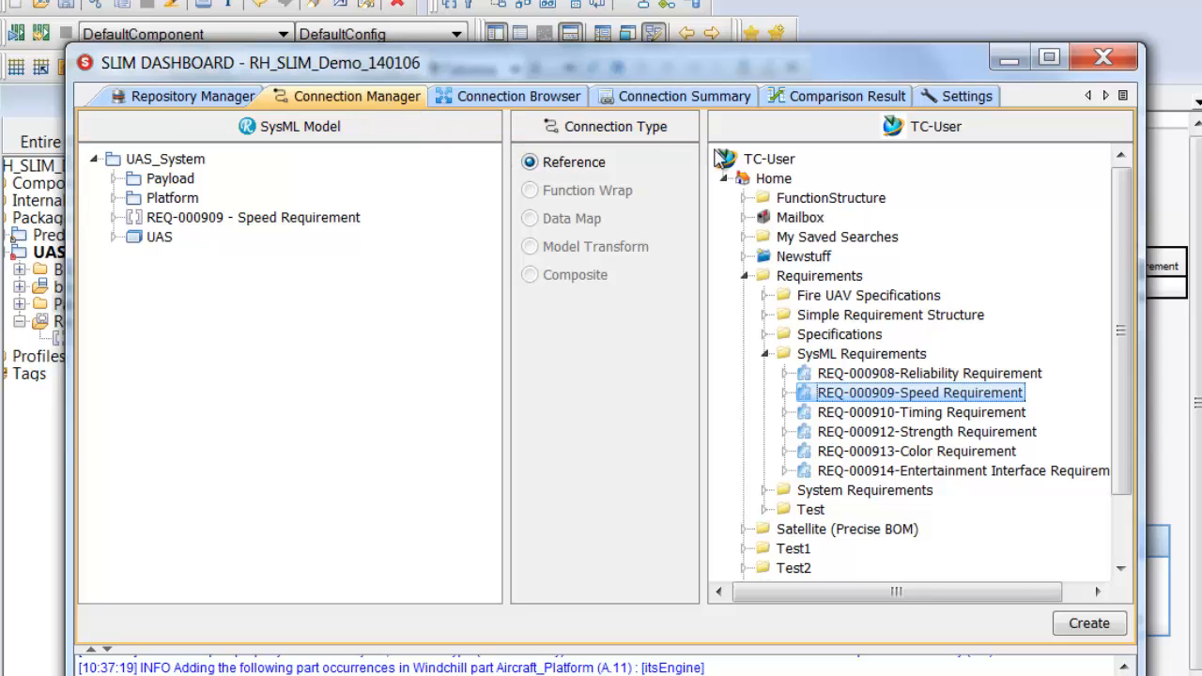
In SLIM Dashboard, load the Teamcenter repository TC-Demo and generate a Teamcenter structure from the UAS block in Home's UAV_Demo folder
left_click(759, 139)
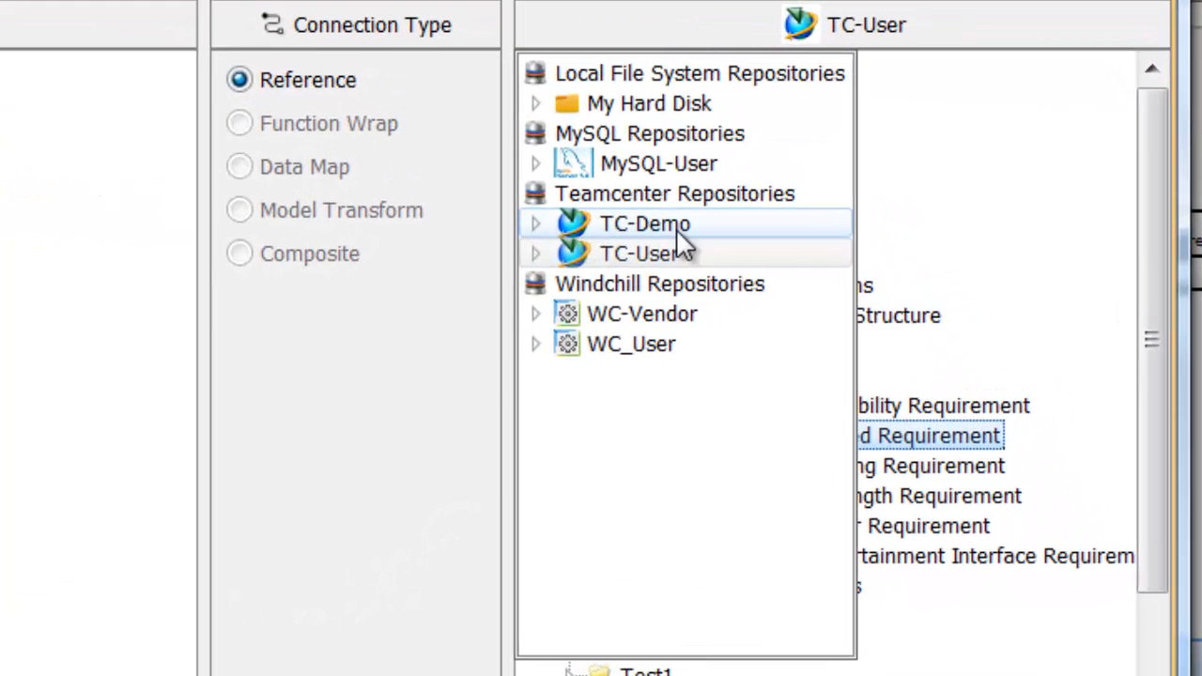
left_click(677, 233)
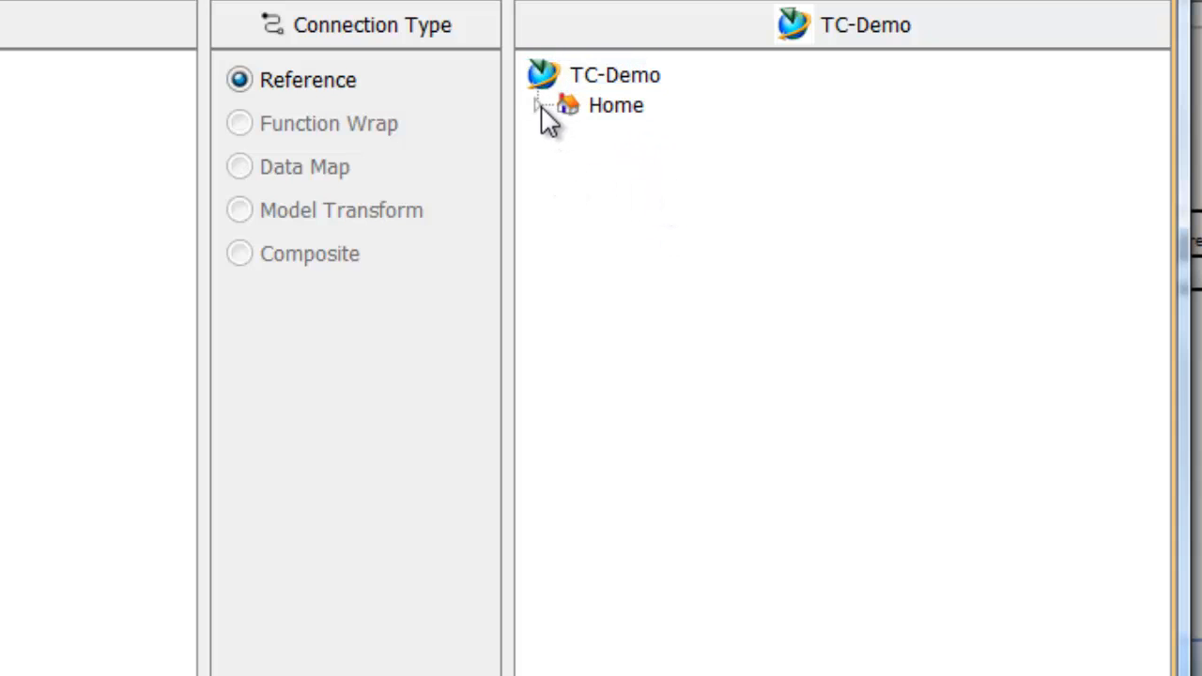
left_click(542, 107)
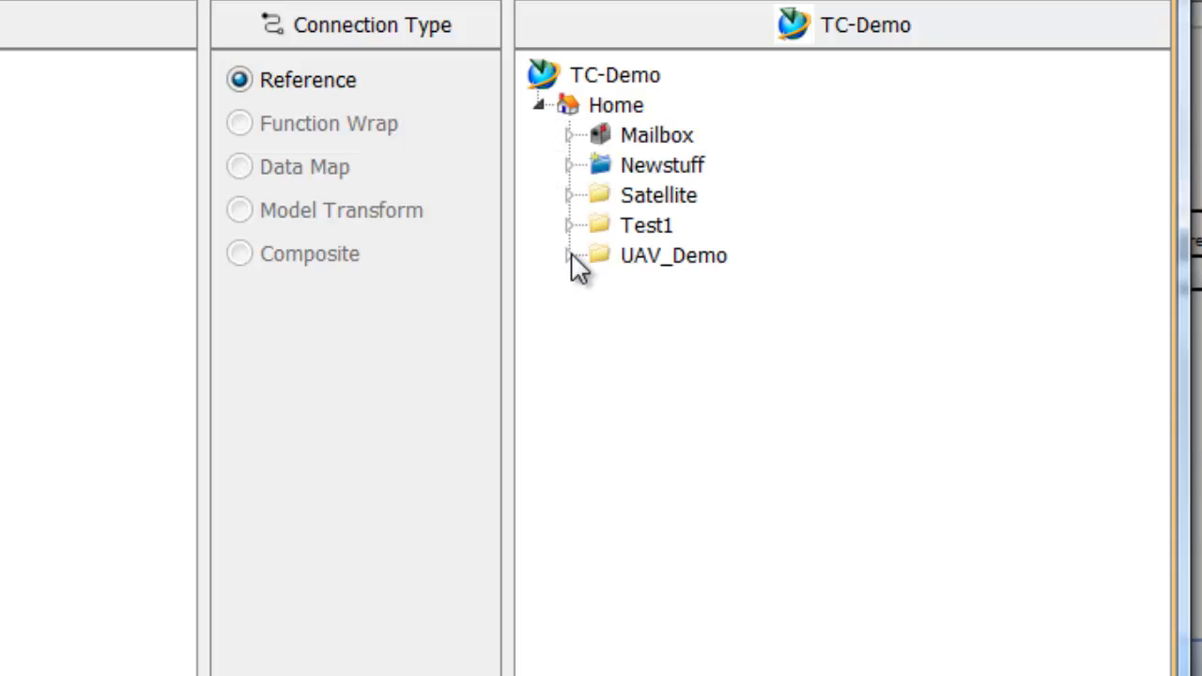
left_click(569, 256)
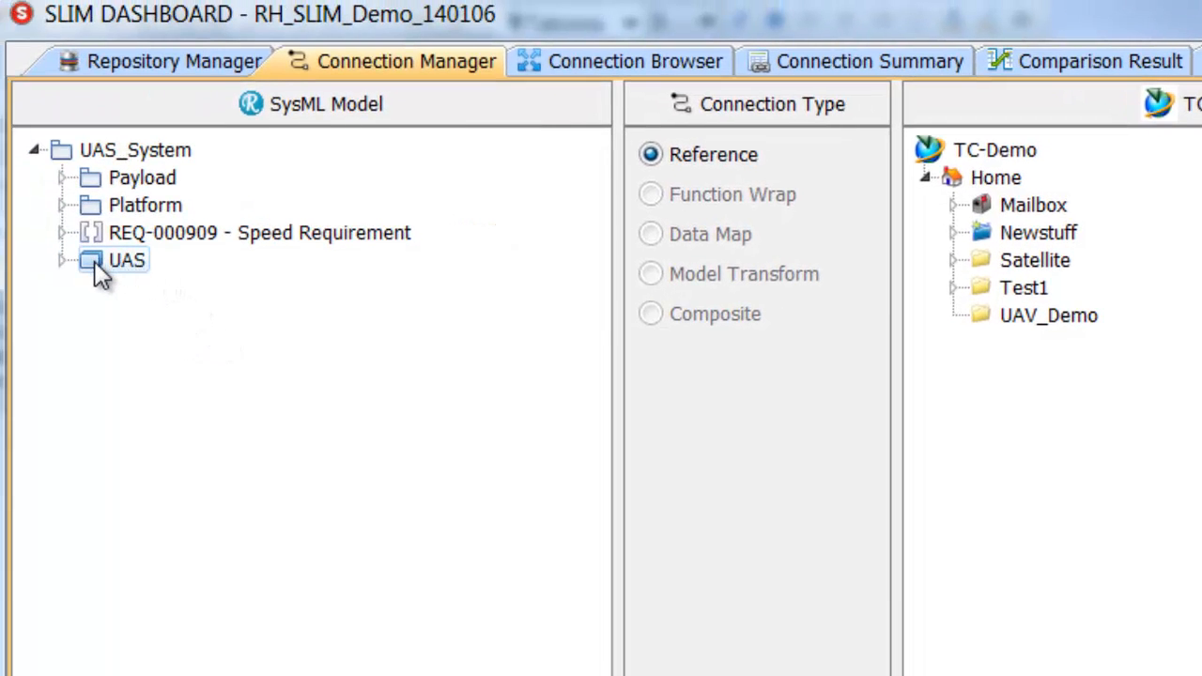
left_click_drag(101, 273, 693, 329)
left_click(692, 454)
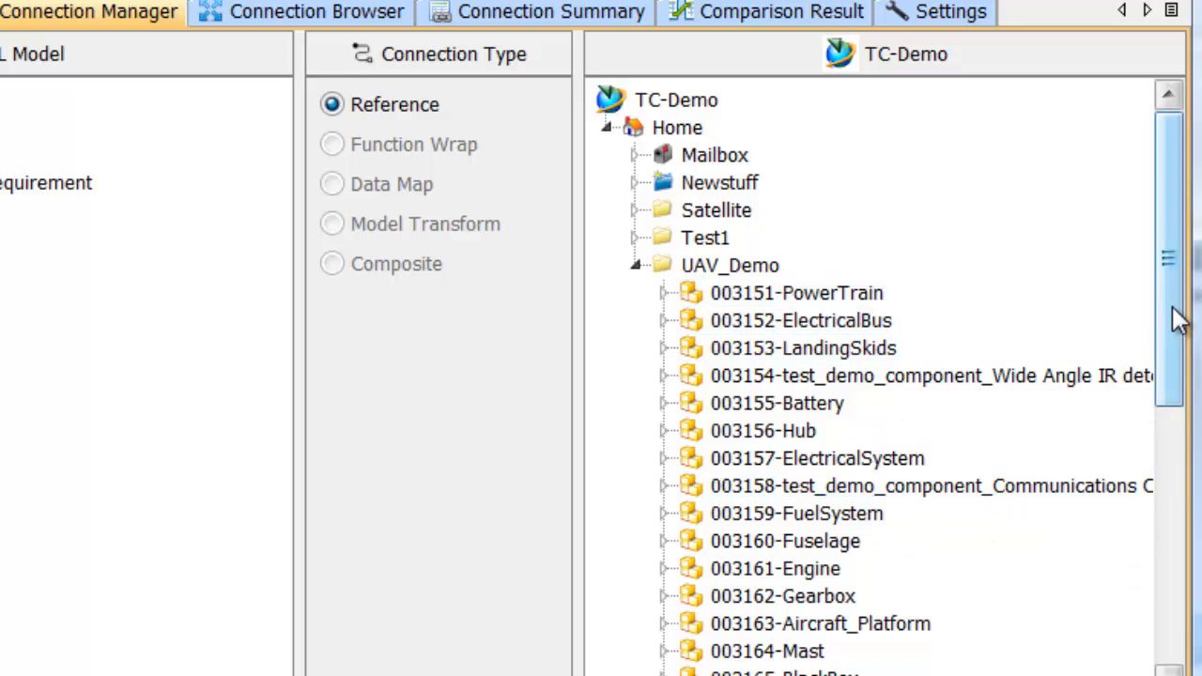
Examine the generated UAS item in the UAV_Demo folder by expanding its revision A;1 and imprecise view
left_click_drag(1173, 316, 1184, 484)
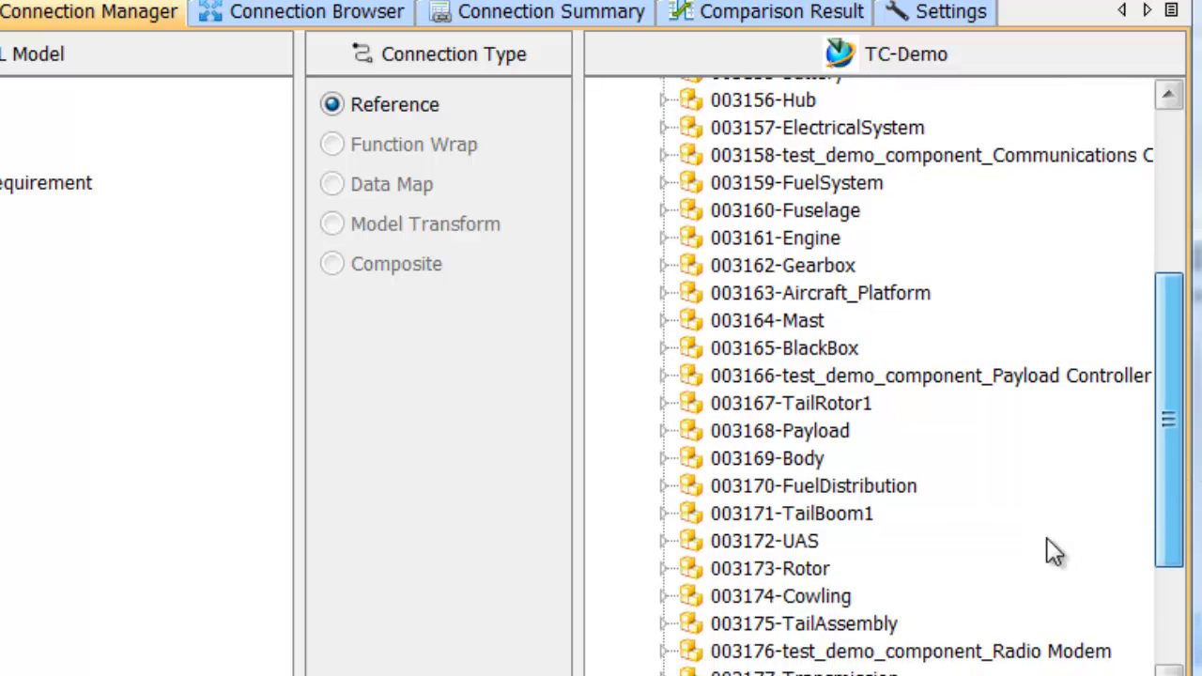
left_click(664, 542)
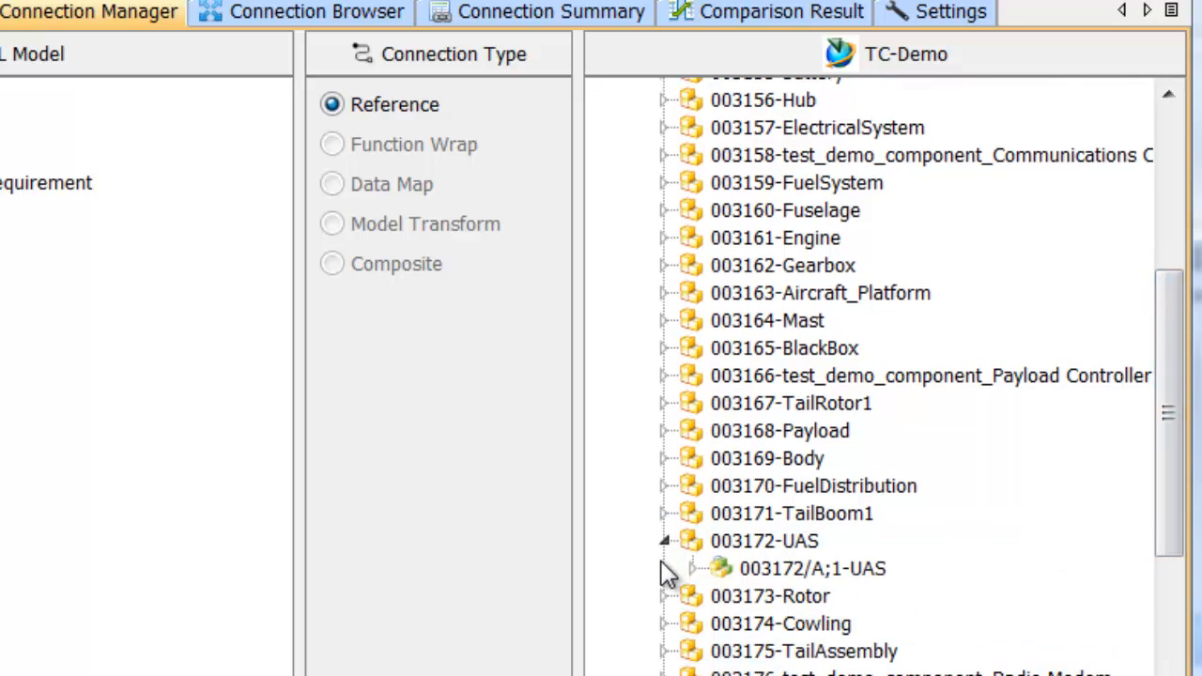
left_click(693, 568)
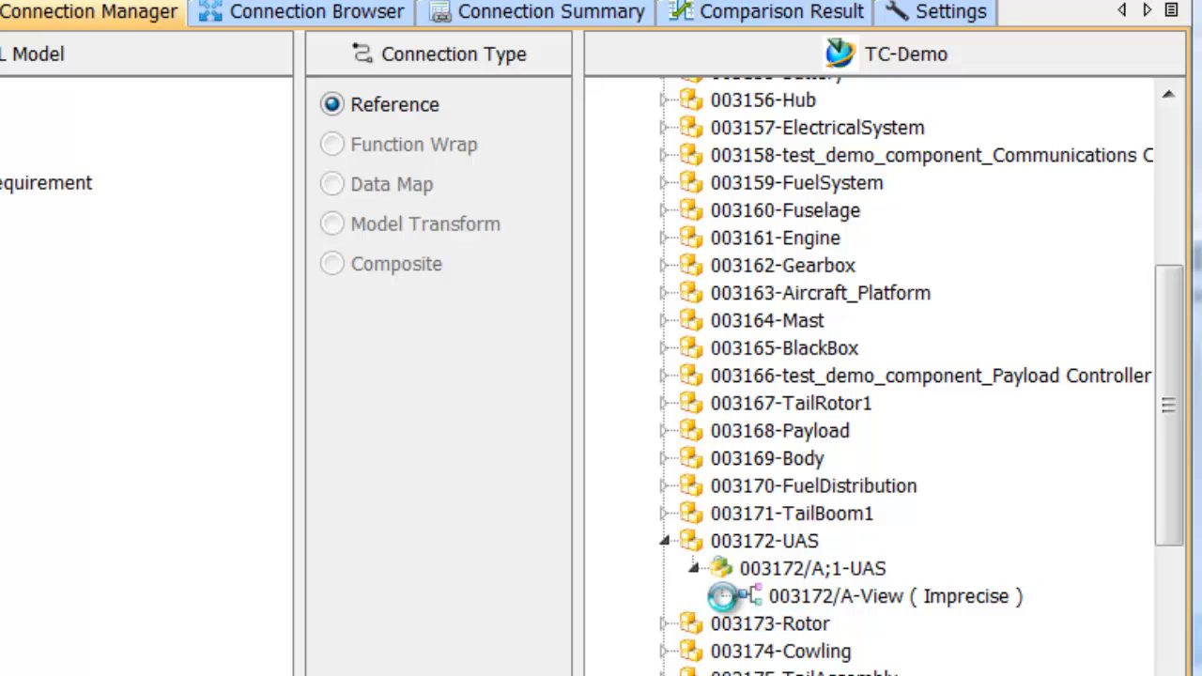
left_click(723, 596)
left_click_drag(1187, 507, 1185, 553)
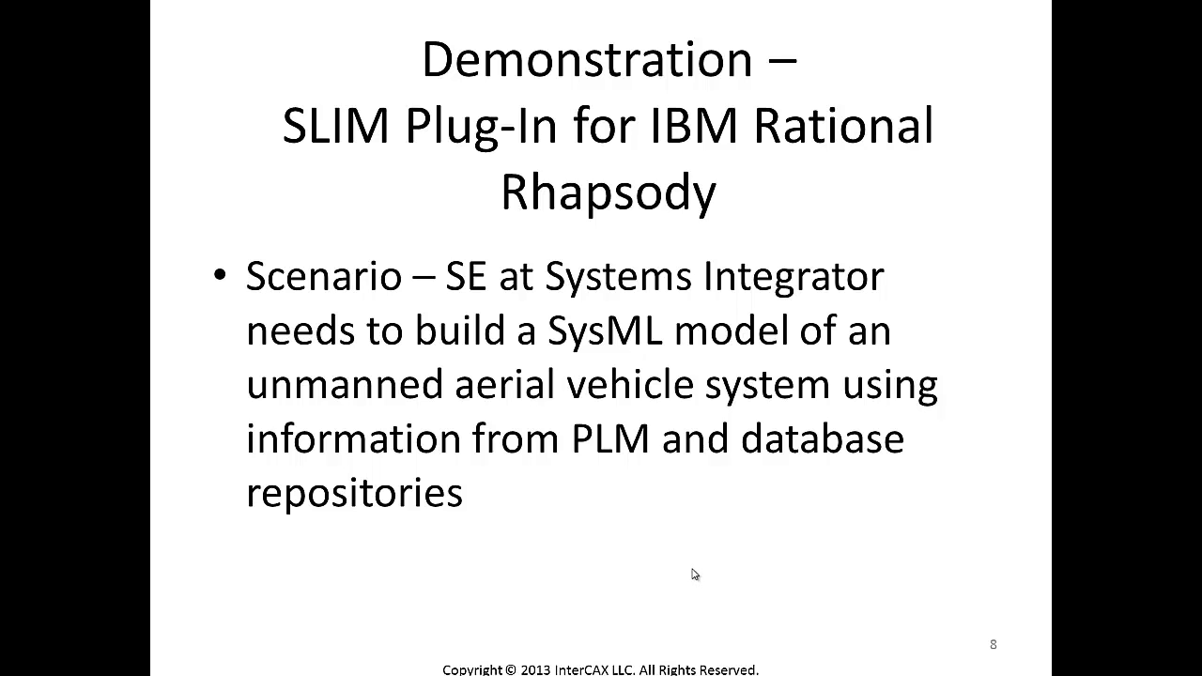
left_click(694, 574)
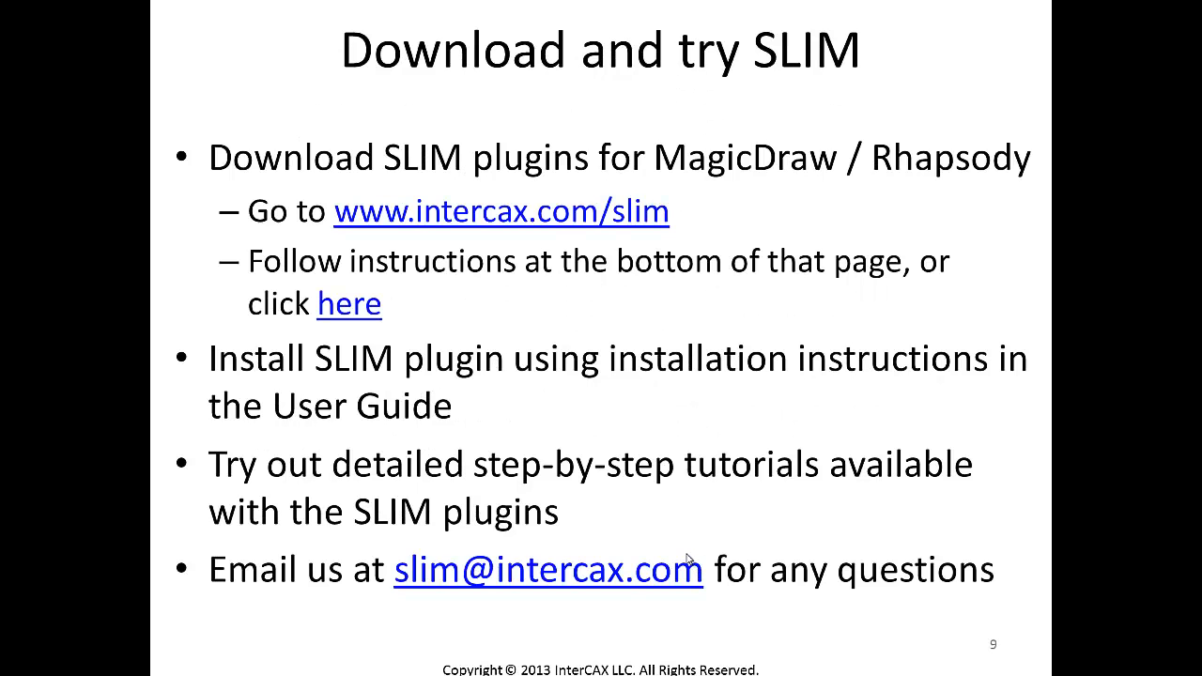